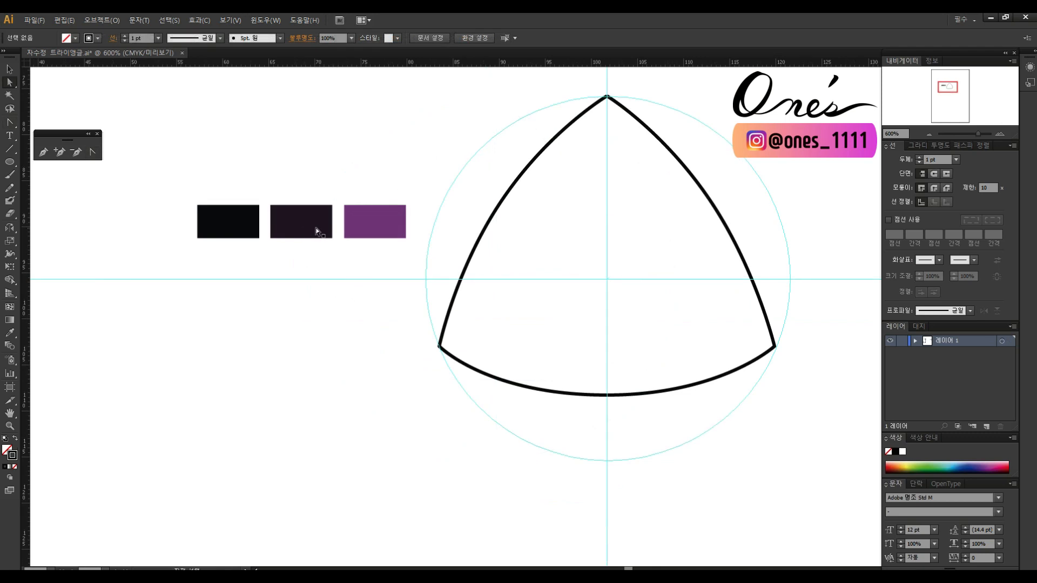
- Fill the rounded triangle with a linear gradient from white through purple to dark, adding intermediate colour stops
{"action": "left_click", "coordinate": [522, 171]}
{"action": "key", "text": "i"}
{"action": "left_click", "coordinate": [318, 216]}
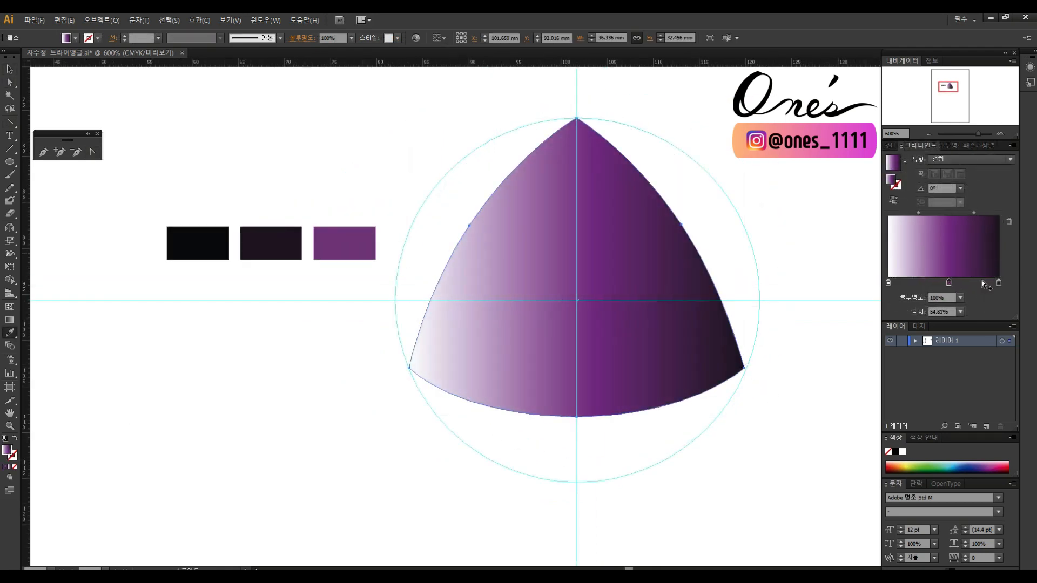
{"action": "left_click_drag", "start_coordinate": [949, 281], "coordinate": [949, 282]}
{"action": "left_click", "coordinate": [916, 281]}
{"action": "left_click", "coordinate": [975, 282]}
- Apply a dark 0.5 pt stroke to the gradient-filled rounded triangle
{"action": "left_click", "coordinate": [8, 65]}
{"action": "left_click", "coordinate": [12, 456]}
{"action": "double_click", "coordinate": [11, 455]}
{"action": "left_click", "coordinate": [878, 301]}
{"action": "left_click", "coordinate": [889, 146]}
{"action": "left_click", "coordinate": [959, 161]}
{"action": "left_click", "coordinate": [971, 183]}
- Redirect the triangle's gradient so it runs diagonally from white at the upper right to dark purple at the lower left
{"action": "mouse_move", "coordinate": [730, 168]}
{"action": "left_mouse_down"}
{"action": "mouse_move", "coordinate": [747, 224]}
{"action": "mouse_move", "coordinate": [819, 202]}
{"action": "left_mouse_up"}
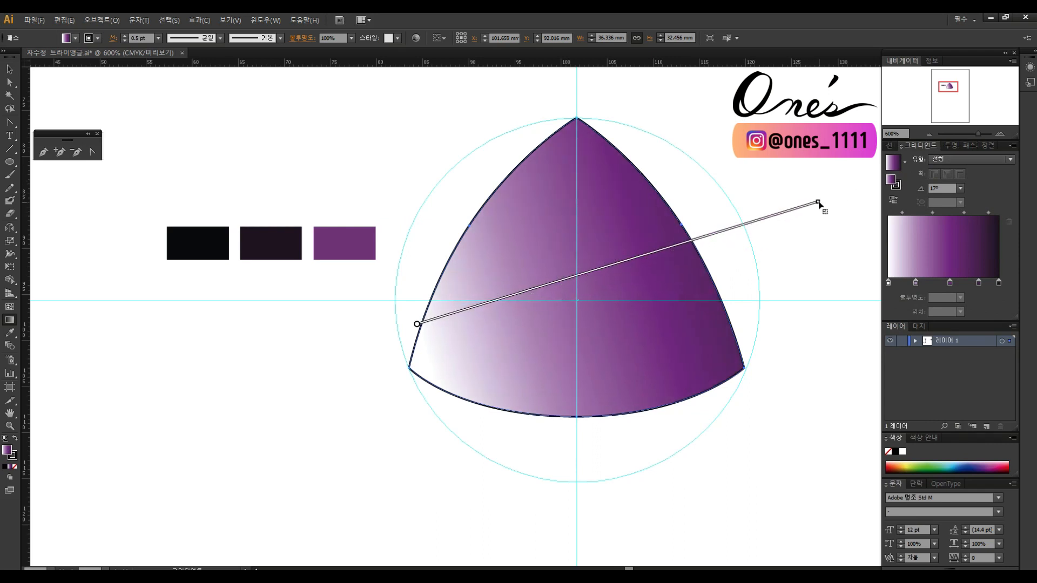
{"action": "mouse_move", "coordinate": [822, 197]}
{"action": "left_mouse_down"}
{"action": "mouse_move", "coordinate": [430, 544]}
{"action": "mouse_move", "coordinate": [281, 394]}
{"action": "left_mouse_up"}
{"action": "left_click_drag", "start_coordinate": [437, 359], "coordinate": [760, 195]}
{"action": "mouse_move", "coordinate": [677, 243]}
{"action": "left_mouse_down"}
{"action": "mouse_move", "coordinate": [626, 271]}
{"action": "mouse_move", "coordinate": [654, 251]}
{"action": "left_mouse_up"}
{"action": "left_click_drag", "start_coordinate": [711, 220], "coordinate": [338, 412]}
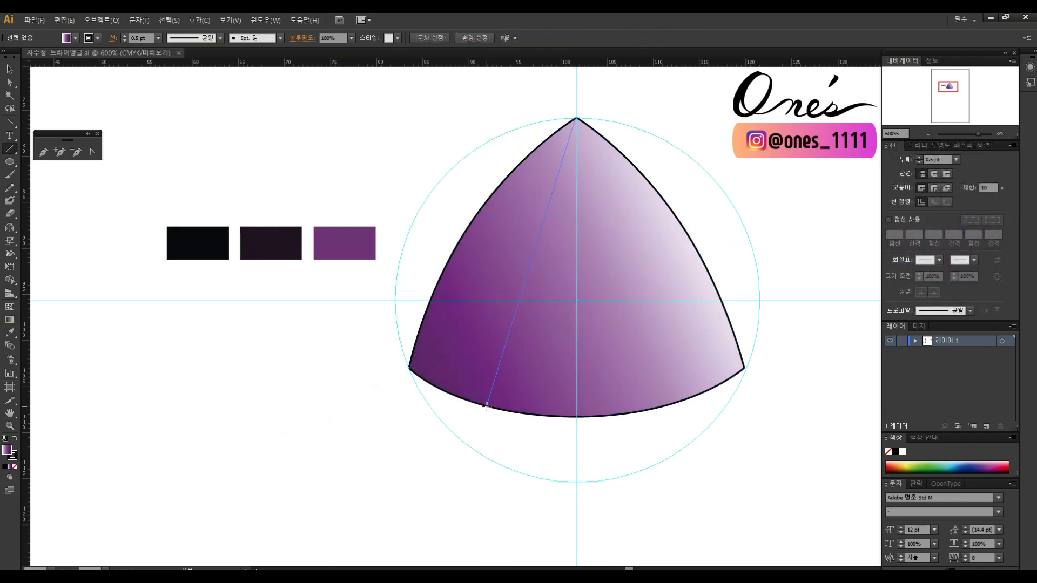
- Draw a line from the triangle's apex to the lower edge, left of the centre guide, with a 0.25 pt stroke
{"action": "left_click_drag", "start_coordinate": [486, 406], "coordinate": [487, 406]}
{"action": "left_click", "coordinate": [955, 160]}
{"action": "left_click", "coordinate": [983, 173]}
- Reflect a copy of the apex line across the vertical centre guide
{"action": "key", "text": "r"}
{"action": "scroll", "coordinate": [610, 197], "scroll_direction": "up", "scroll_amount": 1}
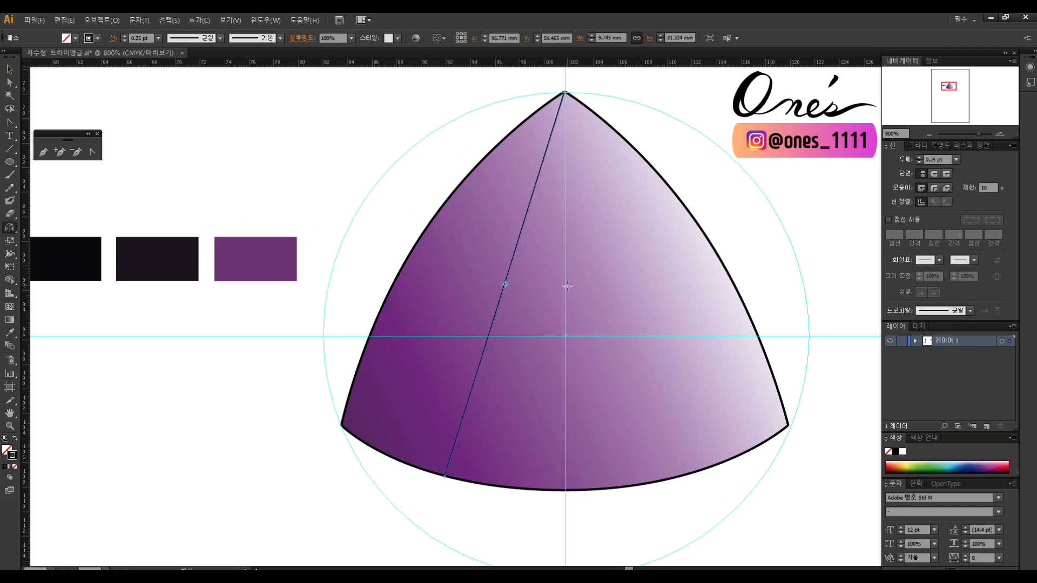
{"action": "left_click_drag", "start_coordinate": [553, 294], "coordinate": [719, 197]}
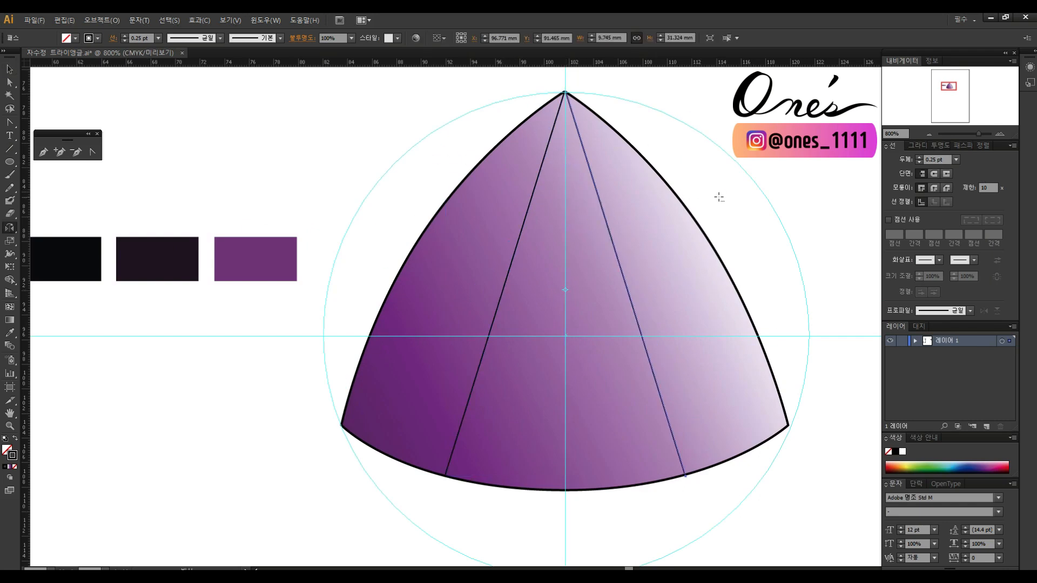
{"action": "key", "text": "v"}
{"action": "left_click", "coordinate": [799, 432]}
- Make a diagonal guide from the triangle's lower-left corner, and draw facet lines from that corner to the right edge
{"action": "left_click_drag", "start_coordinate": [723, 476], "coordinate": [750, 482]}
{"action": "key", "text": "backslash"}
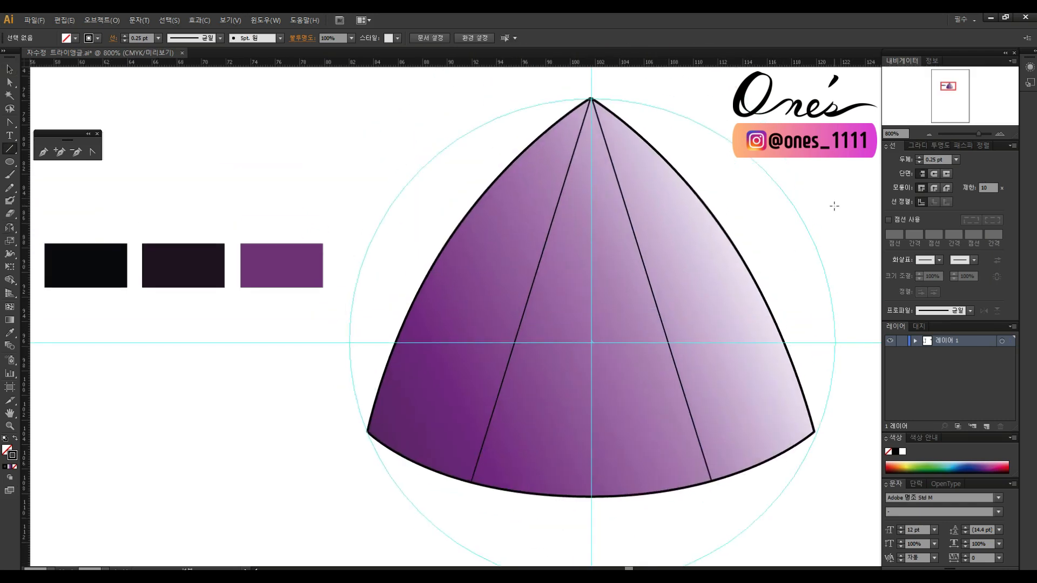
{"action": "left_click_drag", "start_coordinate": [841, 200], "coordinate": [841, 199]}
{"action": "right_click", "coordinate": [838, 204]}
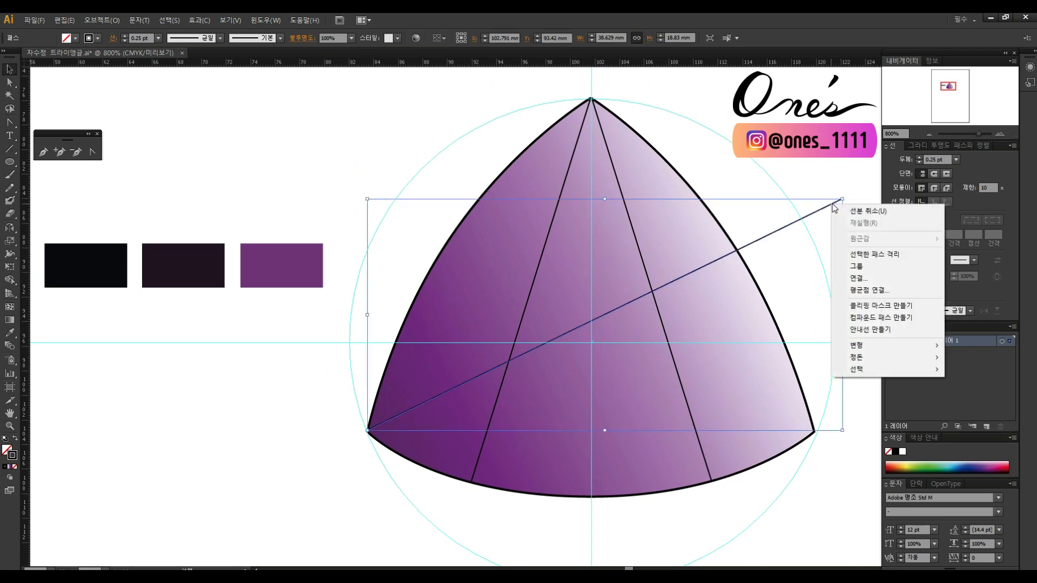
{"action": "left_click", "coordinate": [836, 276]}
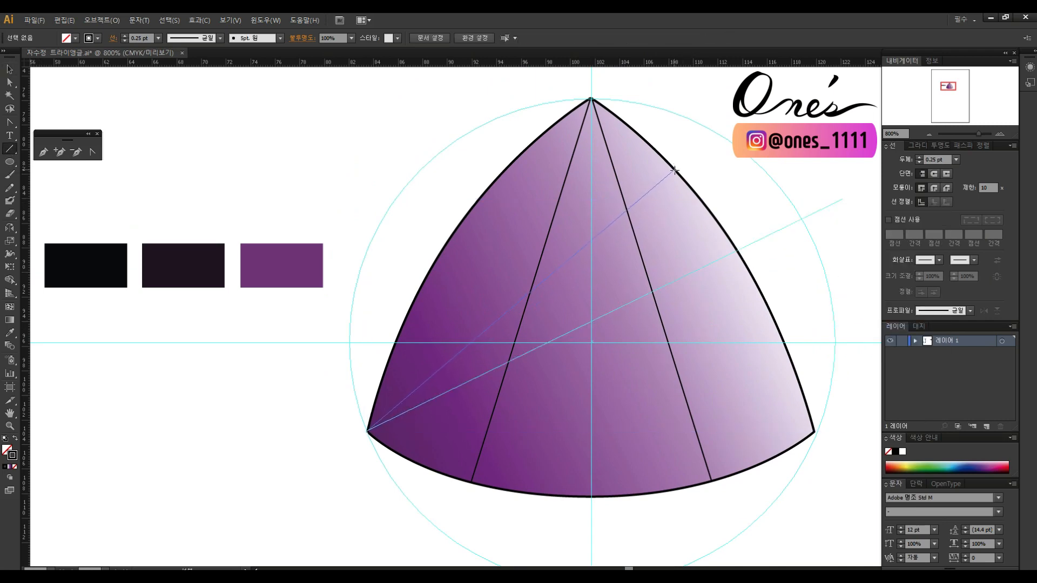
{"action": "left_click_drag", "start_coordinate": [675, 171], "coordinate": [674, 170]}
{"action": "left_click_drag", "start_coordinate": [368, 431], "coordinate": [783, 342]}
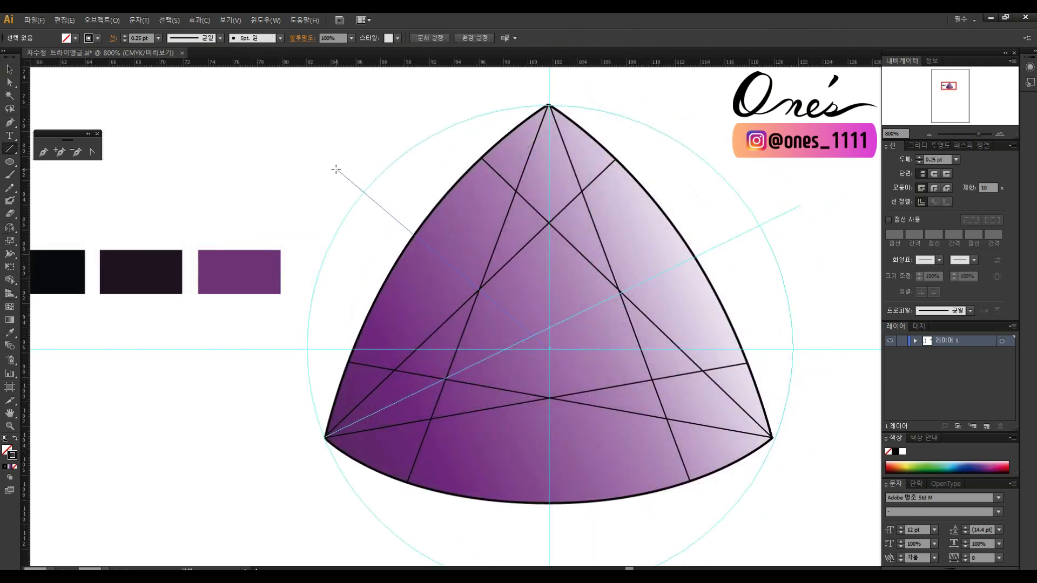
- Draw a diagonal line from the gem's centre out past its left edge and convert it to a guide
{"action": "left_click_drag", "start_coordinate": [336, 169], "coordinate": [336, 169]}
{"action": "key", "text": "v"}
{"action": "right_click", "coordinate": [363, 192]}
{"action": "left_click", "coordinate": [398, 296]}
- Draw facet lines from the upper-left line intersection to the left edge and down to the lower-left intersection
{"action": "left_click", "coordinate": [516, 190]}
{"action": "left_click", "coordinate": [414, 235]}
{"action": "left_click", "coordinate": [393, 371]}
{"action": "key", "text": "v"}
{"action": "left_click", "coordinate": [373, 272]}
{"action": "key", "text": "v"}
{"action": "left_click", "coordinate": [452, 223]}
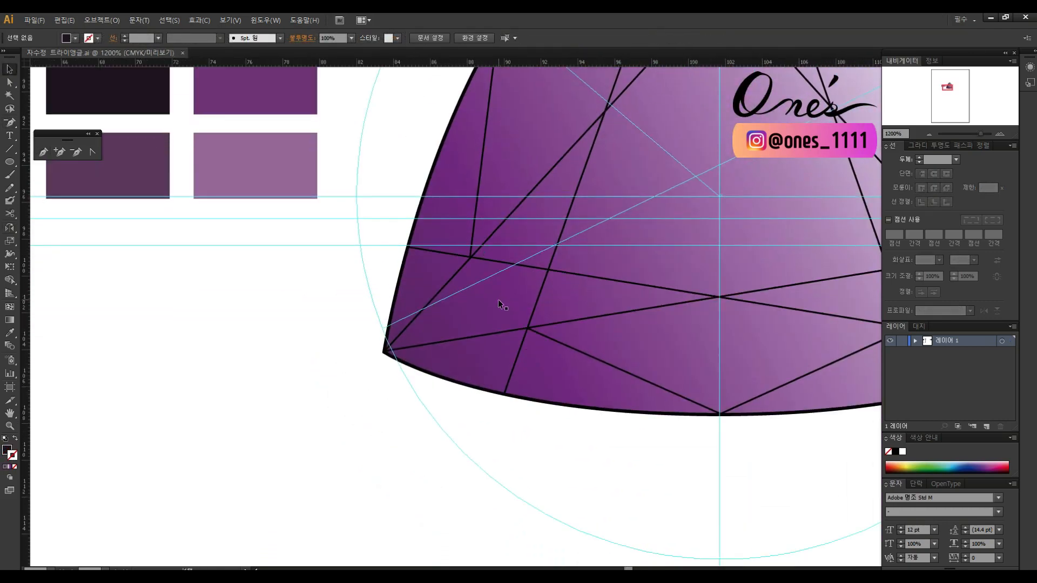
- Trace the four-sided facet at the gem's lower-left corner with the Pen tool
{"action": "left_click", "coordinate": [506, 299], "text": "ctrl"}
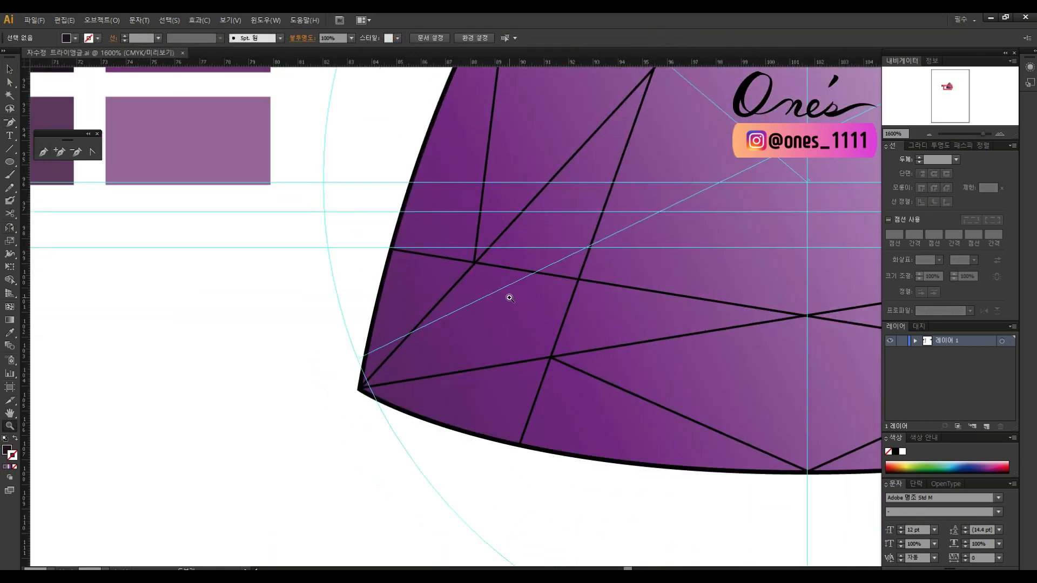
{"action": "left_click", "coordinate": [503, 309], "text": "ctrl"}
{"action": "left_click_drag", "start_coordinate": [504, 309], "coordinate": [534, 277]}
{"action": "left_click_drag", "start_coordinate": [528, 234], "coordinate": [641, 252]}
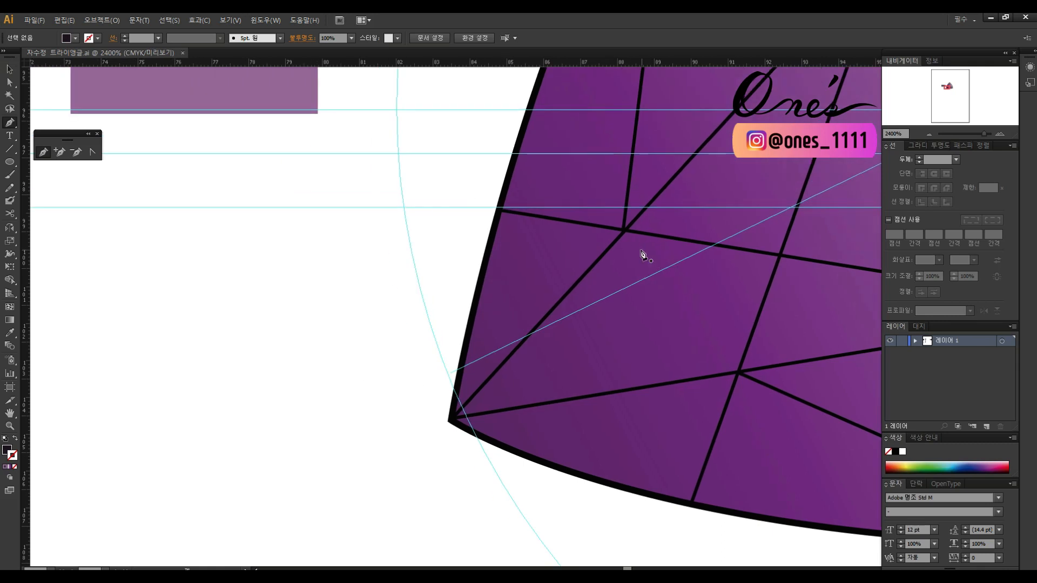
{"action": "left_click", "coordinate": [626, 233]}
{"action": "left_click", "coordinate": [459, 417]}
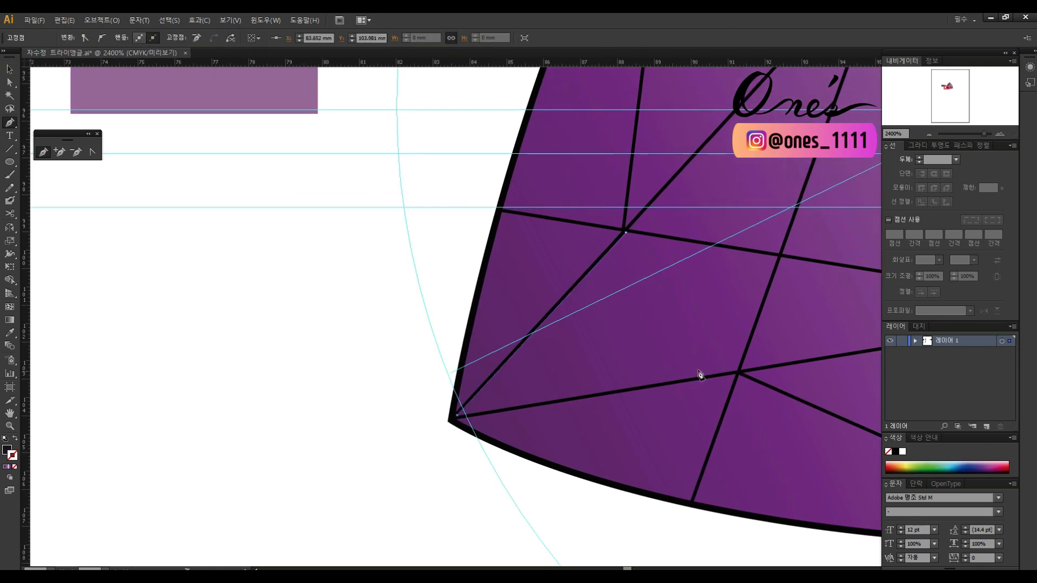
{"action": "left_click", "coordinate": [737, 372]}
{"action": "left_click", "coordinate": [779, 257]}
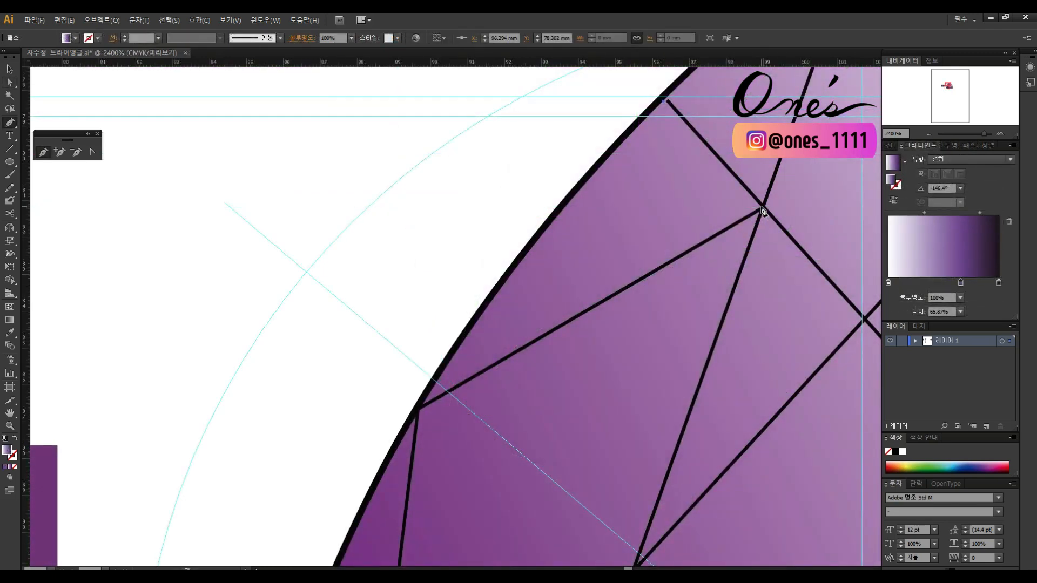
- Trace the facet along the upper-left edge with the Pen tool, curving its outer side to follow the outline
{"action": "left_click", "coordinate": [761, 207]}
{"action": "left_click", "coordinate": [423, 403]}
{"action": "left_click_drag", "start_coordinate": [663, 101], "coordinate": [717, 204]}
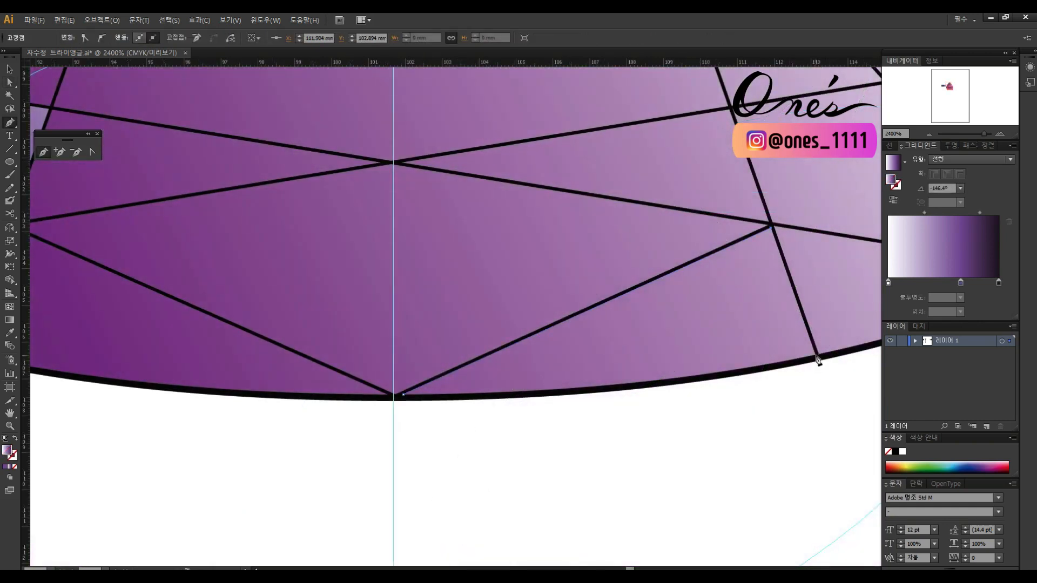
- Trace the facet right of the bottom centre, curving its lower side along the gem's outline
{"action": "left_click", "coordinate": [815, 357]}
{"action": "left_click_drag", "start_coordinate": [402, 395], "coordinate": [180, 398]}
{"action": "key", "text": "a"}
{"action": "left_click", "coordinate": [486, 421]}
{"action": "left_click_drag", "start_coordinate": [546, 231], "coordinate": [604, 256]}
- Redirect the lower-right edge facet's gradient so it runs from white at the bottom centre to dark at its outer end
{"action": "key", "text": "z"}
{"action": "left_click", "coordinate": [564, 282], "text": "alt"}
{"action": "key", "text": "v"}
{"action": "left_click", "coordinate": [640, 409]}
{"action": "left_click", "coordinate": [9, 320]}
{"action": "mouse_move", "coordinate": [595, 454]}
{"action": "left_mouse_down"}
{"action": "mouse_move", "coordinate": [696, 266]}
{"action": "mouse_move", "coordinate": [853, 287]}
{"action": "mouse_move", "coordinate": [630, 422]}
{"action": "mouse_move", "coordinate": [680, 395]}
{"action": "left_mouse_up"}
{"action": "left_click_drag", "start_coordinate": [737, 365], "coordinate": [687, 392]}
{"action": "left_click_drag", "start_coordinate": [559, 462], "coordinate": [563, 459]}
- Trace the narrow triangular facet right of the vertical guide and align its anchor points with the line intersections
{"action": "left_click", "coordinate": [488, 323]}
{"action": "left_click", "coordinate": [705, 287]}
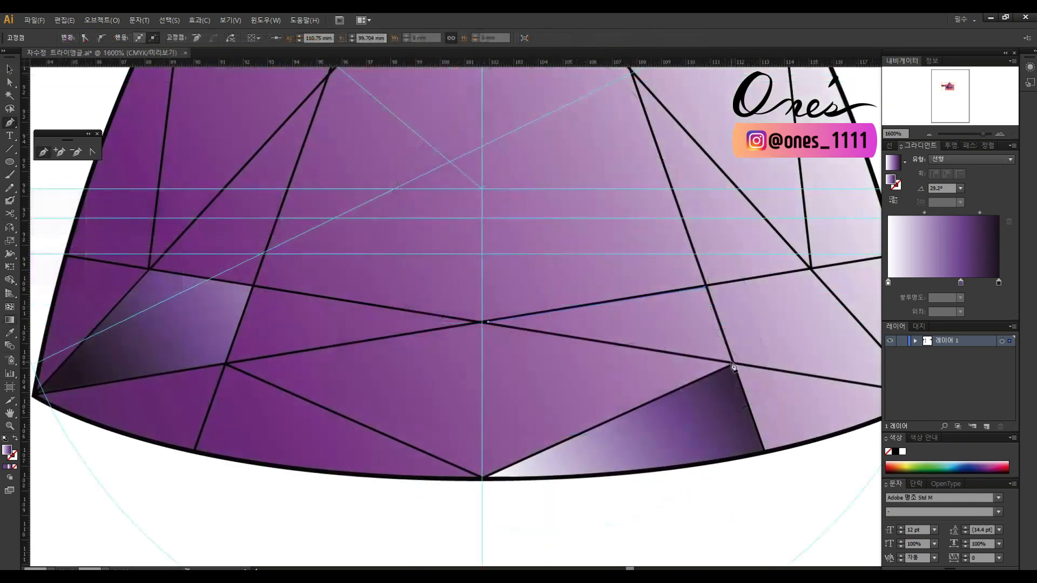
{"action": "left_click", "coordinate": [731, 361]}
{"action": "left_click", "coordinate": [488, 323]}
{"action": "key", "text": "a"}
{"action": "left_click", "coordinate": [732, 363]}
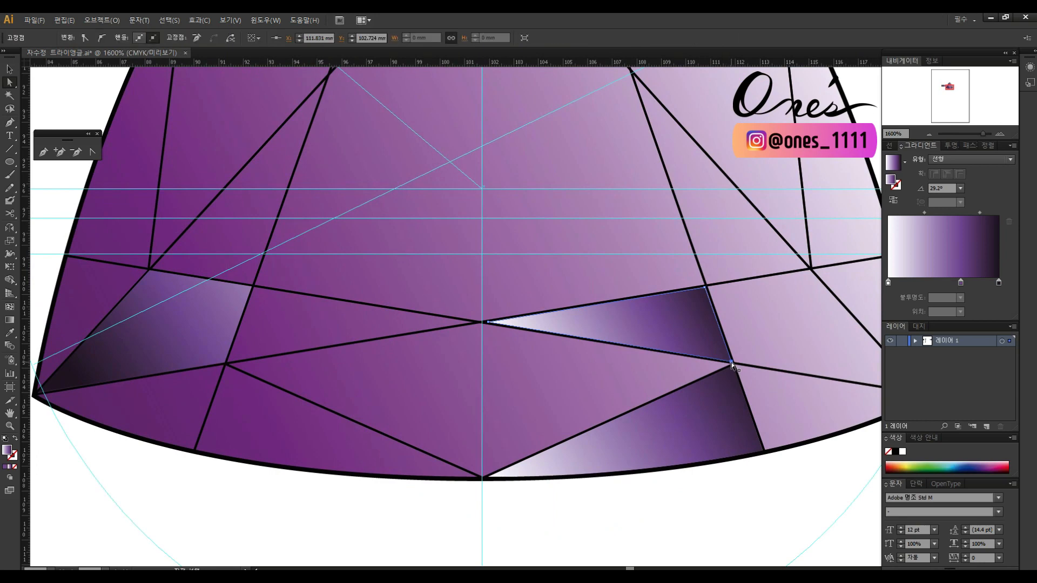
{"action": "left_click", "coordinate": [705, 288]}
{"action": "left_click", "coordinate": [836, 468]}
- Change the narrow triangular facet's fill to a two-stop gradient from white to purple
{"action": "left_click", "coordinate": [630, 321]}
{"action": "key", "text": "z"}
{"action": "left_click", "coordinate": [630, 319], "text": "alt"}
{"action": "left_click_drag", "start_coordinate": [509, 298], "coordinate": [732, 334]}
{"action": "key", "text": "v"}
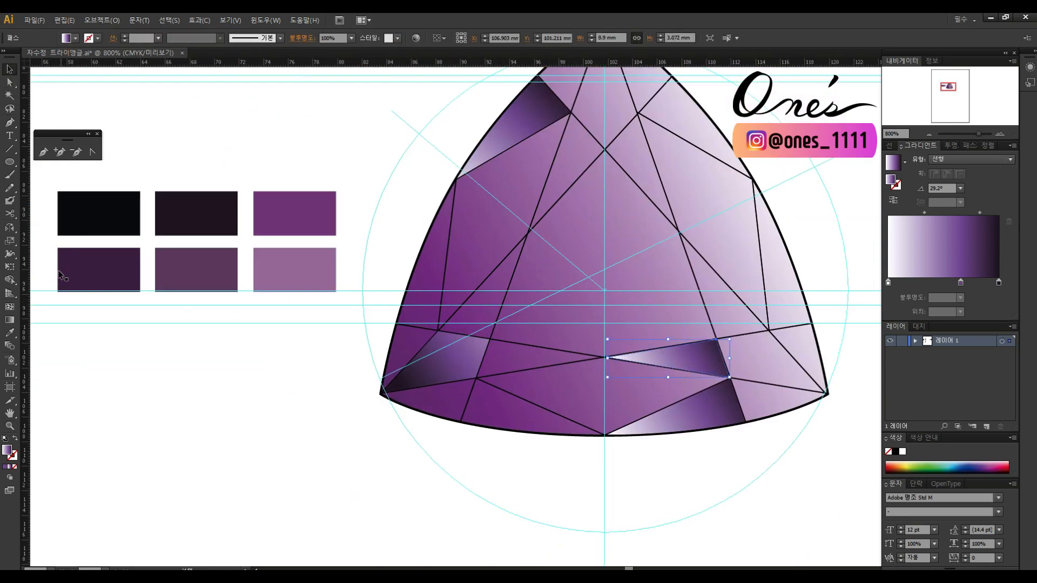
{"action": "left_click_drag", "start_coordinate": [625, 307], "coordinate": [573, 280]}
- Trace the tall triangular facet above the lower-left corner facet and check its anchor points against the line intersections
{"action": "left_click", "coordinate": [534, 192]}
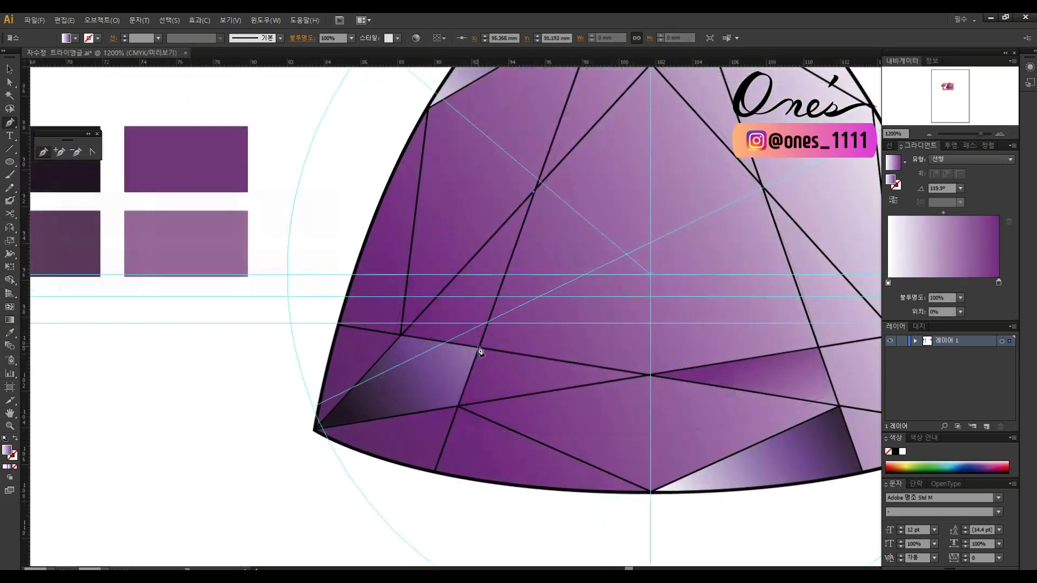
{"action": "left_click", "coordinate": [478, 346]}
{"action": "left_click", "coordinate": [401, 336]}
{"action": "left_click", "coordinate": [534, 192]}
{"action": "key", "text": "ctrl+shift+a"}
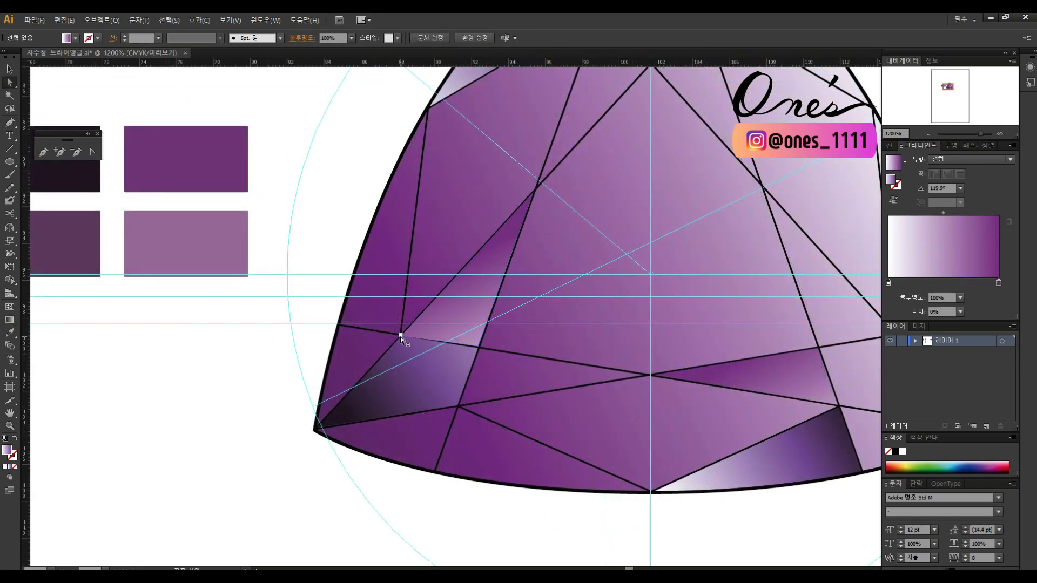
{"action": "left_click", "coordinate": [534, 191]}
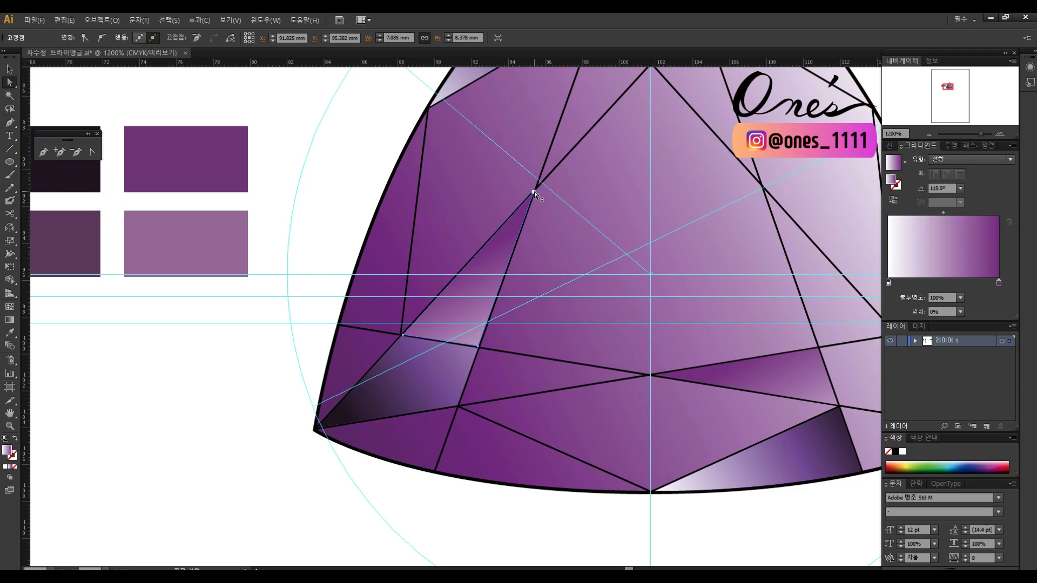
- Redirect the tall left triangular facet's gradient so it runs from light at the top to purple at the base
{"action": "key", "text": "g"}
{"action": "left_click_drag", "start_coordinate": [464, 256], "coordinate": [579, 243]}
{"action": "mouse_move", "coordinate": [479, 212]}
{"action": "left_mouse_down"}
{"action": "mouse_move", "coordinate": [586, 414]}
{"action": "mouse_move", "coordinate": [573, 448]}
{"action": "left_mouse_up"}
{"action": "left_click_drag", "start_coordinate": [495, 282], "coordinate": [480, 277]}
{"action": "left_click", "coordinate": [10, 70]}
{"action": "left_click", "coordinate": [286, 232]}
- Trace the small facet along the left edge at the lower-left corner, curving its outer side along the outline
{"action": "left_click_drag", "start_coordinate": [519, 366], "coordinate": [665, 363]}
{"action": "scroll", "coordinate": [664, 363], "scroll_direction": "up", "scroll_amount": 1}
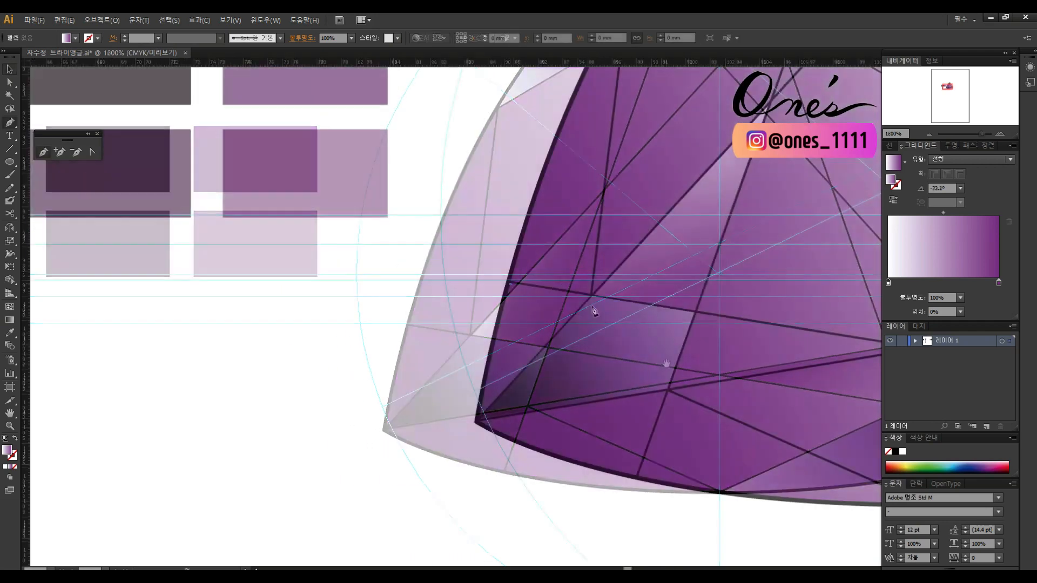
{"action": "key", "text": "p"}
{"action": "left_click", "coordinate": [511, 283]}
{"action": "left_click", "coordinate": [589, 296]}
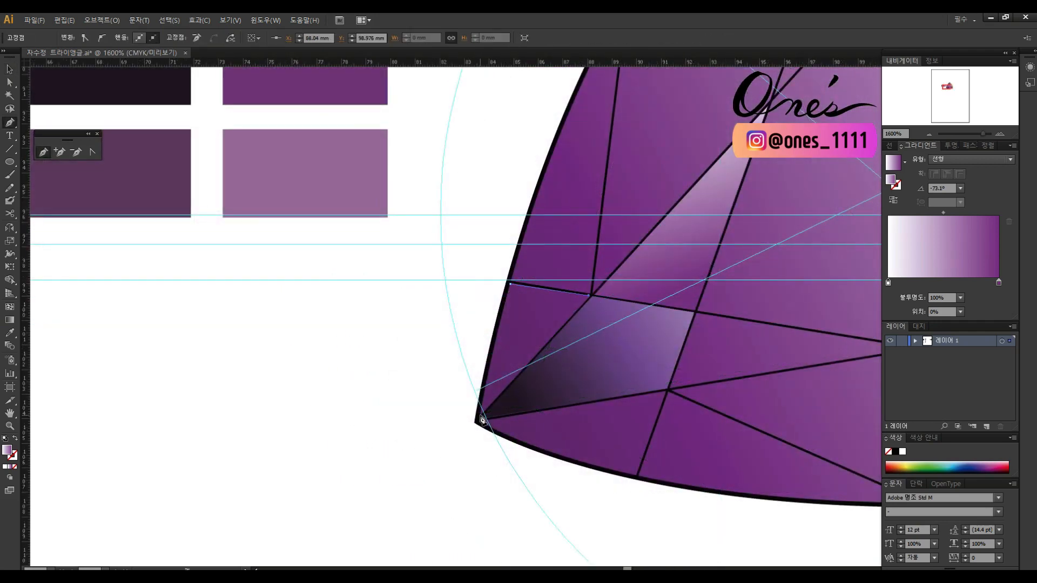
{"action": "left_click", "coordinate": [480, 417]}
{"action": "left_click_drag", "start_coordinate": [525, 240], "coordinate": [525, 236]}
{"action": "key", "text": "a"}
{"action": "left_click", "coordinate": [467, 281]}
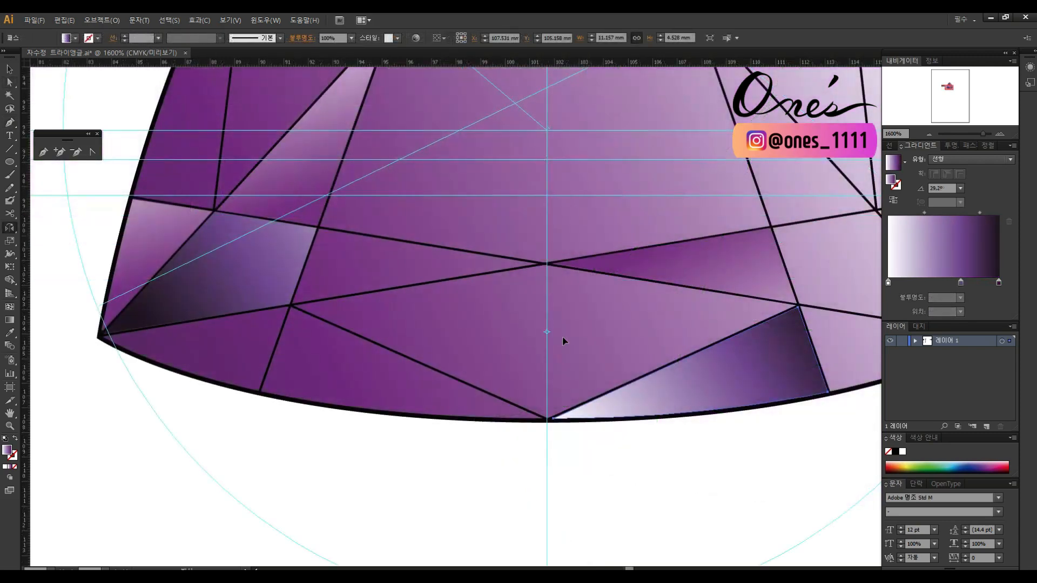
- Reflect a copy of the lower-right edge facet across the vertical guide and align its anchor points with the facet lines
{"action": "left_click_drag", "start_coordinate": [562, 340], "coordinate": [497, 341]}
{"action": "key", "text": "v"}
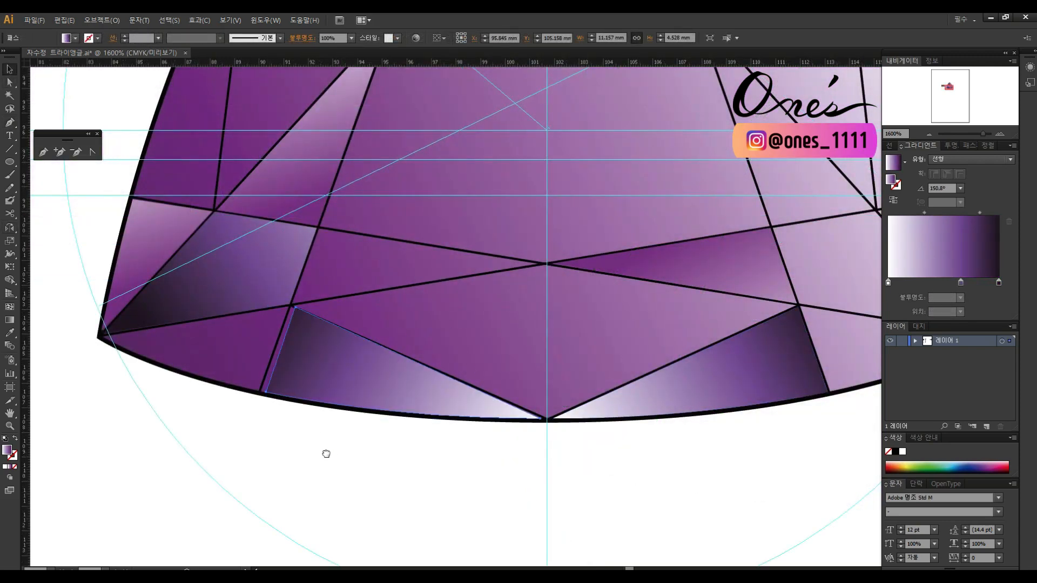
{"action": "left_click_drag", "start_coordinate": [327, 454], "coordinate": [515, 479]}
{"action": "key", "text": "a"}
{"action": "left_click", "coordinate": [484, 333]}
{"action": "left_click", "coordinate": [449, 418], "text": "shift"}
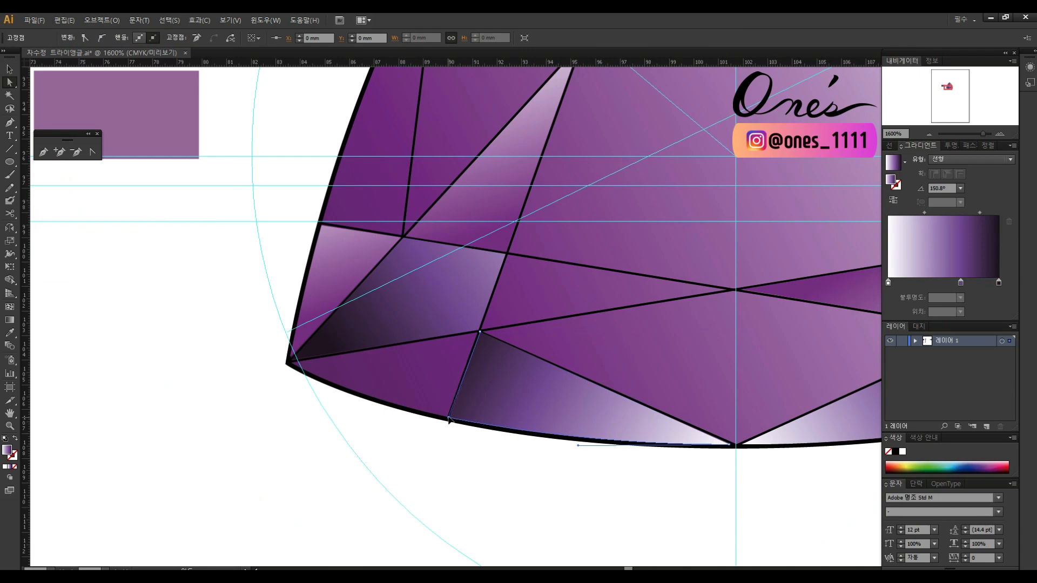
{"action": "left_click", "coordinate": [733, 446]}
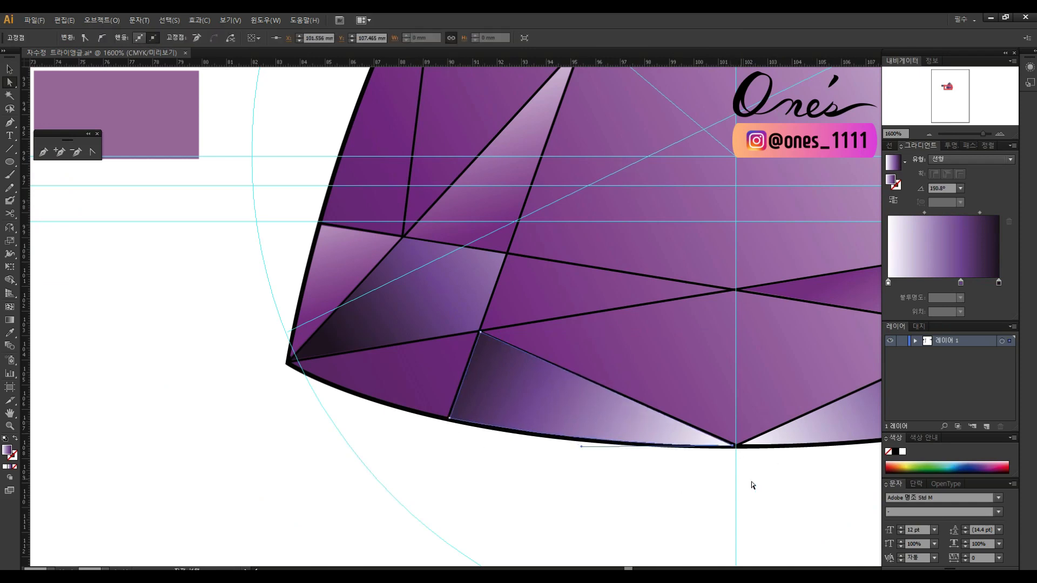
- Recolour the mirrored bottom facet with the white-to-purple gradient sampled from the narrow triangular facet
{"action": "key", "text": "ctrl+minus"}
{"action": "left_click", "coordinate": [394, 406]}
{"action": "left_click", "coordinate": [642, 315]}
- Trace the four-sided facet at the bottom centre with the Pen tool along the surrounding facet lines
{"action": "left_click_drag", "start_coordinate": [442, 320], "coordinate": [618, 340]}
{"action": "key", "text": "z"}
{"action": "left_click", "coordinate": [576, 370]}
{"action": "left_click_drag", "start_coordinate": [564, 296], "coordinate": [458, 324]}
{"action": "key", "text": "p"}
{"action": "left_click_drag", "start_coordinate": [348, 356], "coordinate": [445, 350]}
{"action": "left_click", "coordinate": [327, 351]}
{"action": "left_click", "coordinate": [578, 309]}
{"action": "left_click", "coordinate": [828, 351]}
{"action": "left_click", "coordinate": [580, 465]}
{"action": "left_click", "coordinate": [327, 352]}
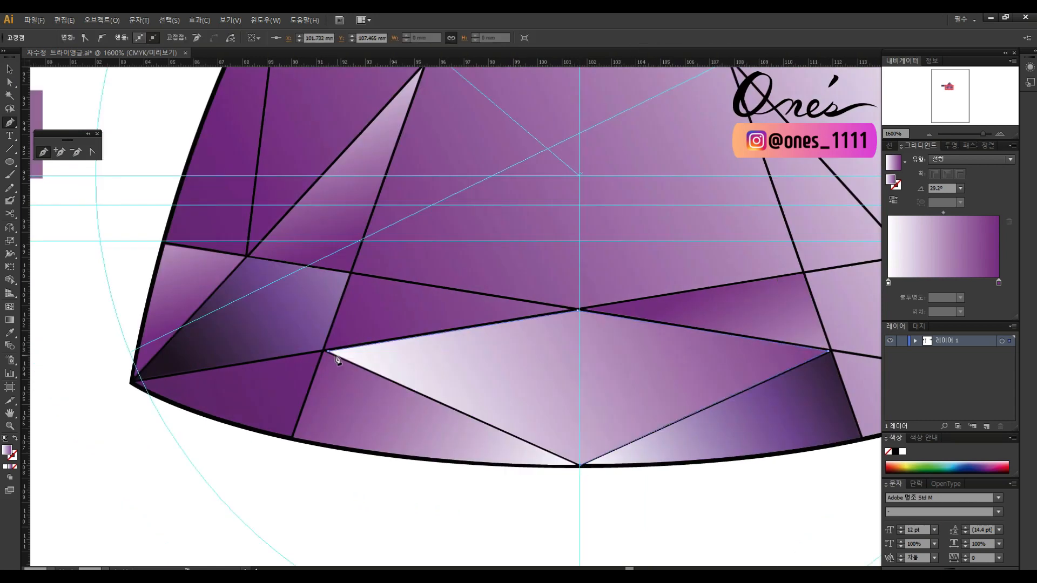
{"action": "left_click", "coordinate": [581, 465]}
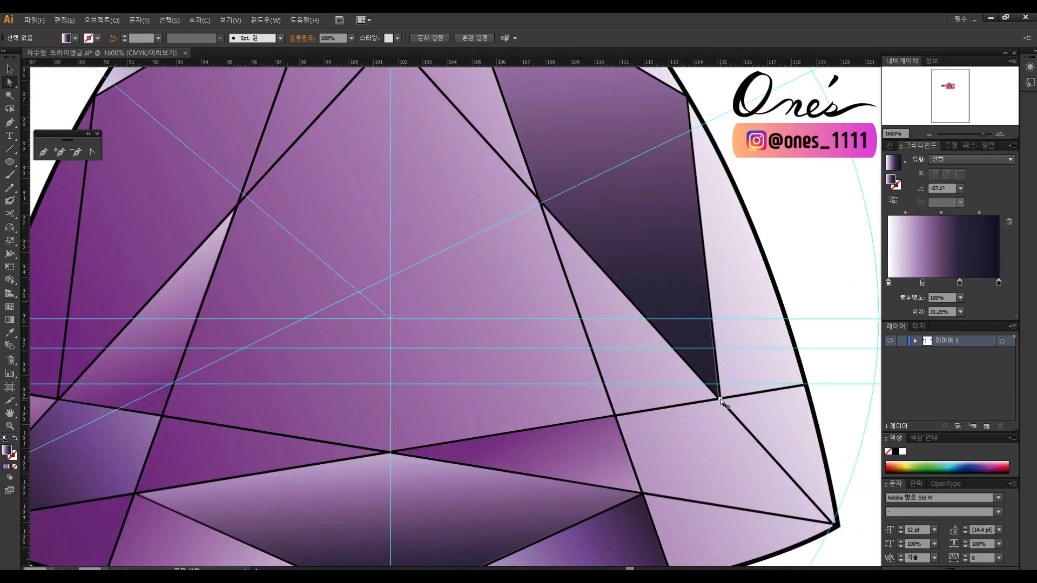
- Align the lower anchor point of the large dark facet on the right with the line intersection
{"action": "left_click", "coordinate": [722, 400]}
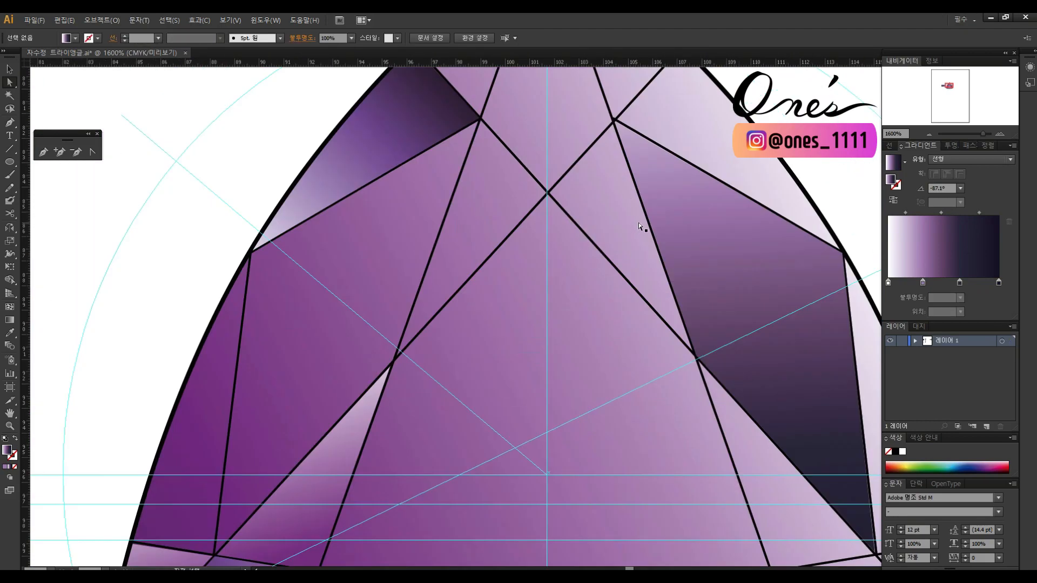
{"action": "key", "text": "z"}
{"action": "left_click", "coordinate": [555, 318], "text": "alt"}
{"action": "left_click", "coordinate": [555, 319], "text": "alt"}
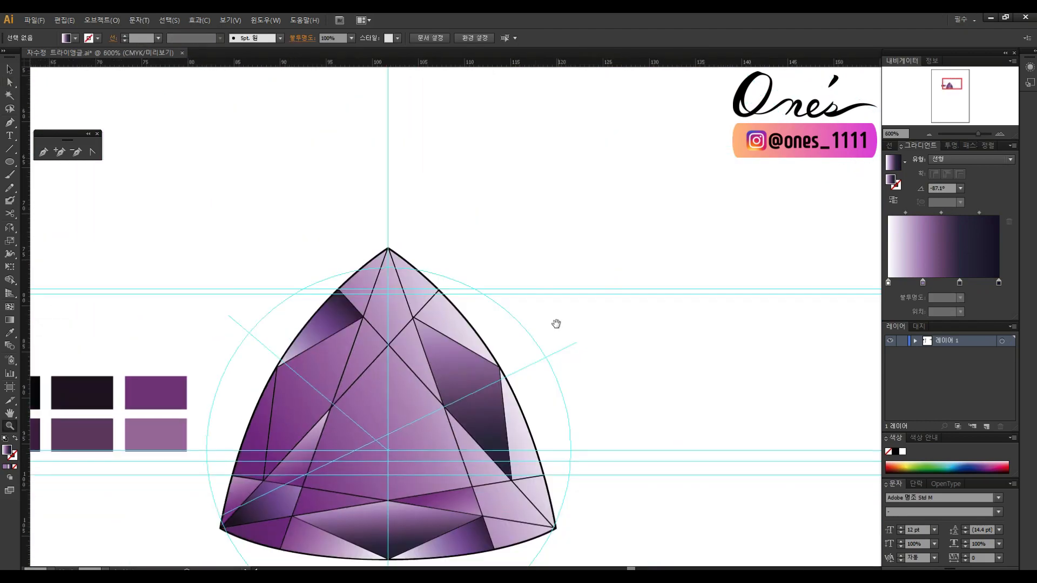
- Recolour the large right facet with the sampled white-to-purple gradient and shorten its gradient span from the lower end
{"action": "left_click", "coordinate": [556, 324]}
{"action": "key", "text": "v"}
{"action": "left_click", "coordinate": [737, 275]}
{"action": "key", "text": "i"}
{"action": "left_click", "coordinate": [698, 417]}
{"action": "key", "text": "g"}
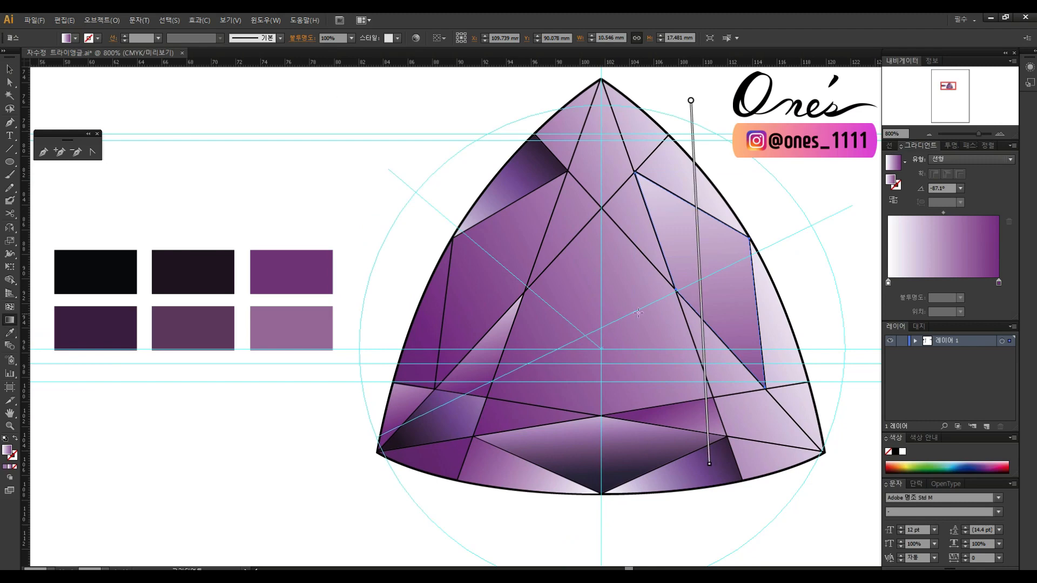
{"action": "left_click_drag", "start_coordinate": [708, 463], "coordinate": [705, 394]}
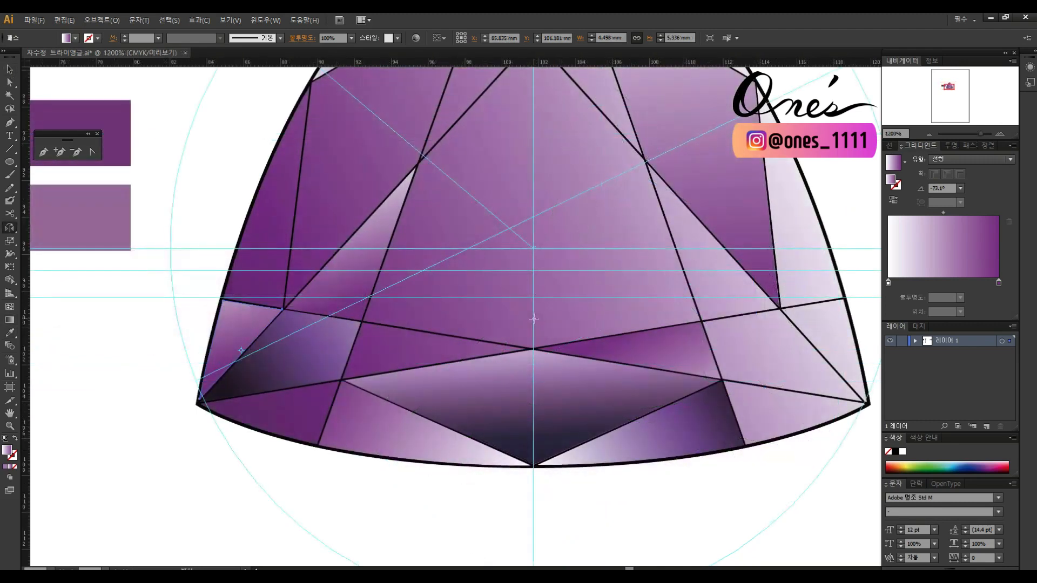
- Reflect a copy of the small lower-left corner facet to the lower-right corner and align its inner anchor with the intersection
{"action": "left_click_drag", "start_coordinate": [869, 311], "coordinate": [867, 310]}
{"action": "key", "text": "v"}
{"action": "scroll", "coordinate": [855, 303], "scroll_direction": "right", "scroll_amount": 2}
{"action": "left_click", "coordinate": [831, 306]}
{"action": "key", "text": "a"}
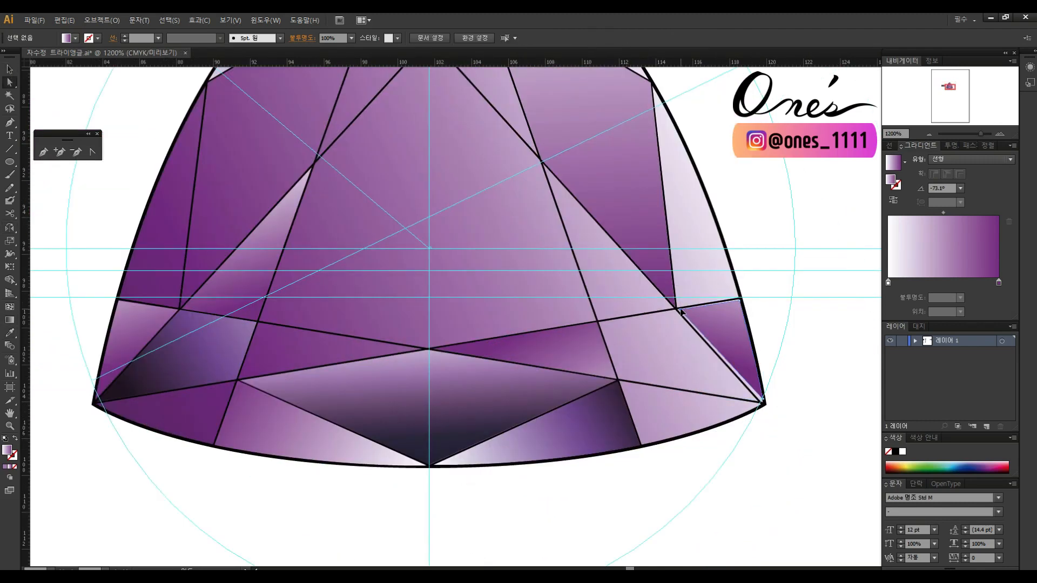
{"action": "left_click_drag", "start_coordinate": [681, 311], "coordinate": [677, 311]}
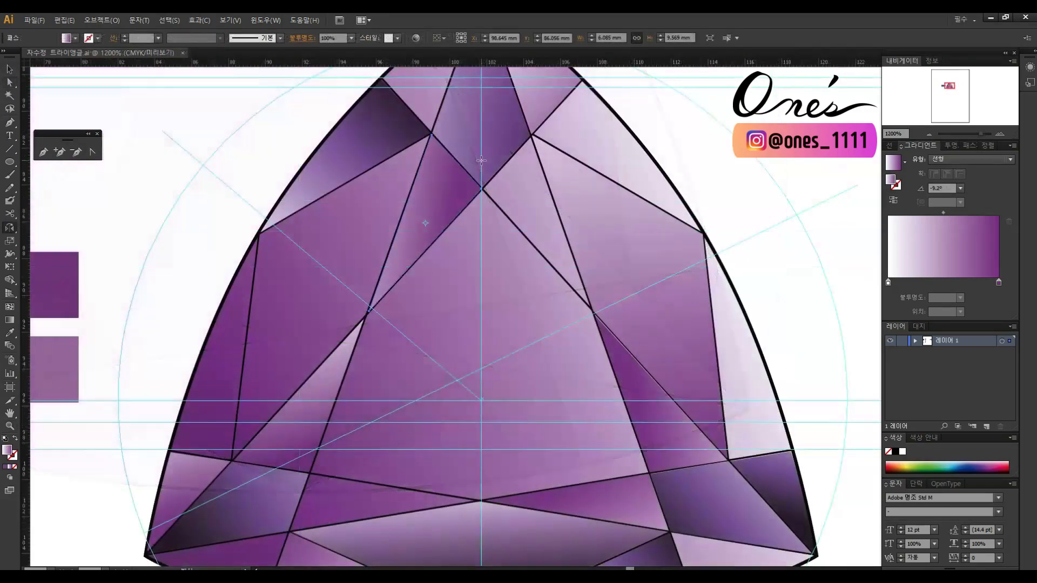
- Reflect a copy of the narrow inner facet left of the centre line to the right side and align its anchors with the facet lines
{"action": "left_click", "coordinate": [481, 160]}
{"action": "left_click_drag", "start_coordinate": [483, 168], "coordinate": [528, 190]}
{"action": "key", "text": "v"}
{"action": "left_click", "coordinate": [595, 276]}
{"action": "scroll", "coordinate": [596, 276], "scroll_direction": "up", "scroll_amount": 1}
{"action": "key", "text": "a"}
{"action": "mouse_move", "coordinate": [681, 394]}
{"action": "left_mouse_down"}
{"action": "mouse_move", "coordinate": [661, 370]}
{"action": "mouse_move", "coordinate": [678, 388]}
{"action": "left_mouse_up"}
{"action": "left_click_drag", "start_coordinate": [600, 159], "coordinate": [597, 173]}
{"action": "left_click_drag", "start_coordinate": [597, 173], "coordinate": [600, 161]}
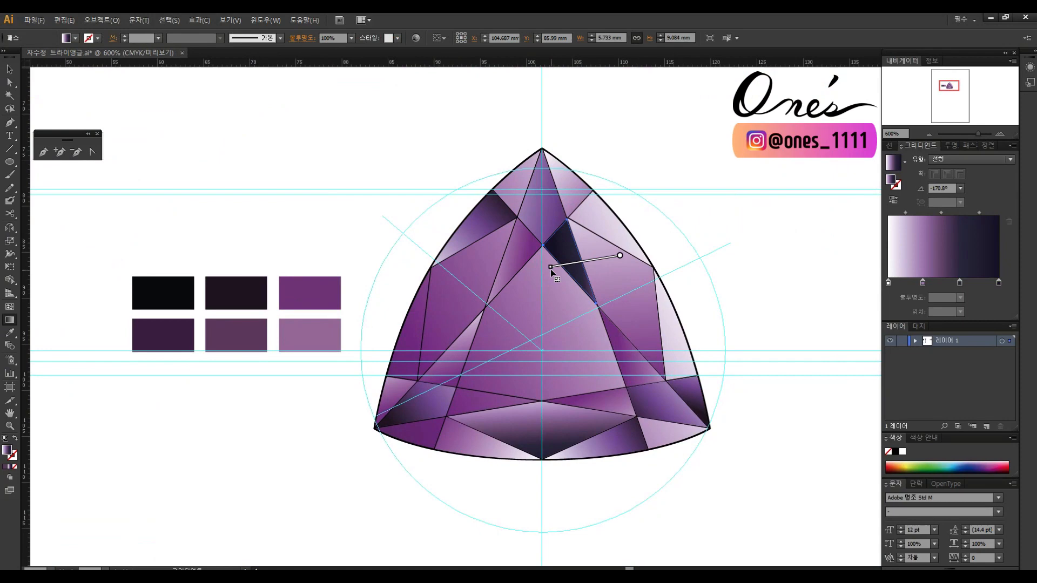
- Adjust the span of the white-to-purple-to-black gradient on the narrow inner facet right of the centre line
{"action": "mouse_move", "coordinate": [550, 268]}
{"action": "left_mouse_down"}
{"action": "mouse_move", "coordinate": [492, 277]}
{"action": "mouse_move", "coordinate": [598, 261]}
{"action": "mouse_move", "coordinate": [579, 264]}
{"action": "left_mouse_up"}
{"action": "left_click_drag", "start_coordinate": [593, 222], "coordinate": [541, 339]}
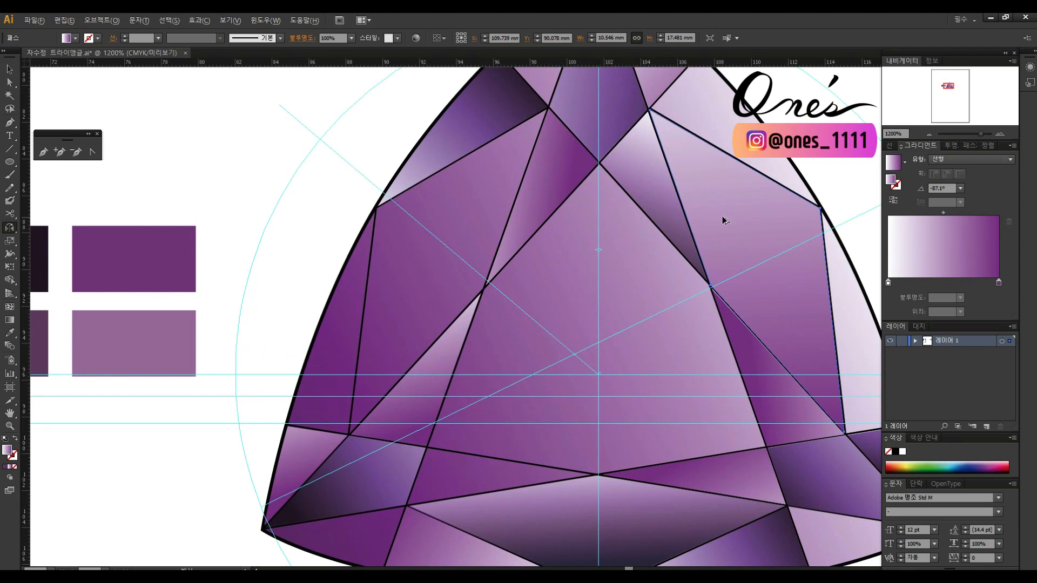
- Reflect a copy of the large right facet across the centre line to the left side
{"action": "left_click_drag", "start_coordinate": [721, 216], "coordinate": [475, 215]}
{"action": "key", "text": "v"}
{"action": "left_click", "coordinate": [222, 197]}
- Align the anchor points of the large left facet with the surrounding line intersections
{"action": "left_click_drag", "start_coordinate": [451, 323], "coordinate": [547, 336]}
{"action": "key", "text": "a"}
{"action": "left_click", "coordinate": [581, 299]}
{"action": "key", "text": "ctrl+z"}
{"action": "left_click", "coordinate": [571, 296]}
{"action": "mouse_move", "coordinate": [581, 299]}
{"action": "left_mouse_down"}
{"action": "mouse_move", "coordinate": [571, 296]}
{"action": "mouse_move", "coordinate": [579, 301]}
{"action": "left_mouse_up"}
{"action": "left_click_drag", "start_coordinate": [633, 120], "coordinate": [642, 123]}
{"action": "mouse_move", "coordinate": [463, 219]}
{"action": "left_mouse_down"}
{"action": "mouse_move", "coordinate": [506, 231]}
{"action": "mouse_move", "coordinate": [473, 221]}
{"action": "left_mouse_up"}
{"action": "left_click_drag", "start_coordinate": [439, 443], "coordinate": [445, 446]}
{"action": "left_click", "coordinate": [375, 248]}
{"action": "scroll", "coordinate": [400, 254], "scroll_direction": "down", "scroll_amount": 2}
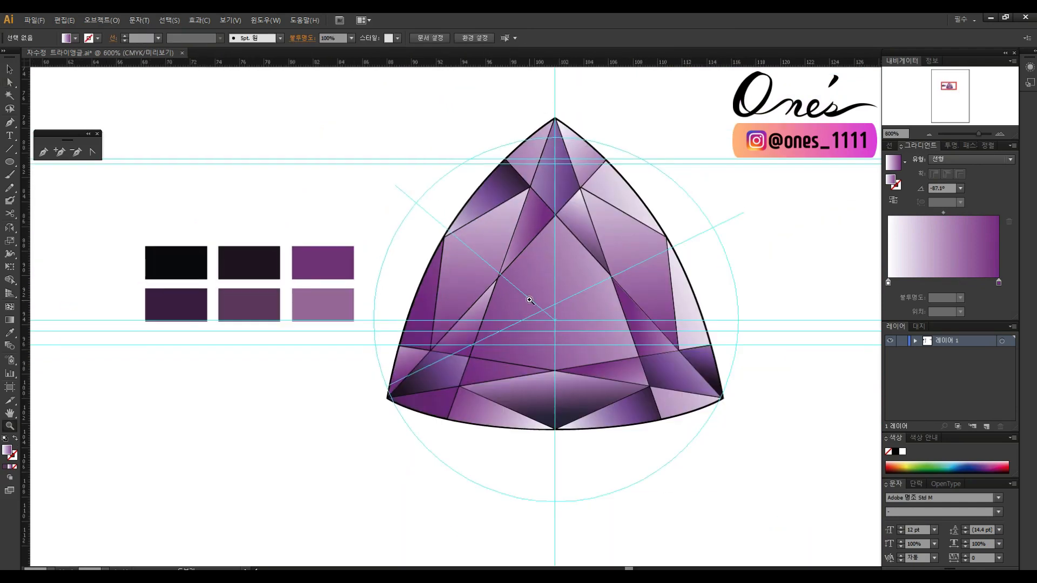
- Recolour the large left facet with a sampled white-to-purple-to-black gradient and angle it from upper left to lower right
{"action": "scroll", "coordinate": [532, 298], "scroll_direction": "up", "scroll_amount": 1}
{"action": "left_click", "coordinate": [433, 253]}
{"action": "key", "text": "i"}
{"action": "left_click", "coordinate": [472, 301]}
{"action": "key", "text": "g"}
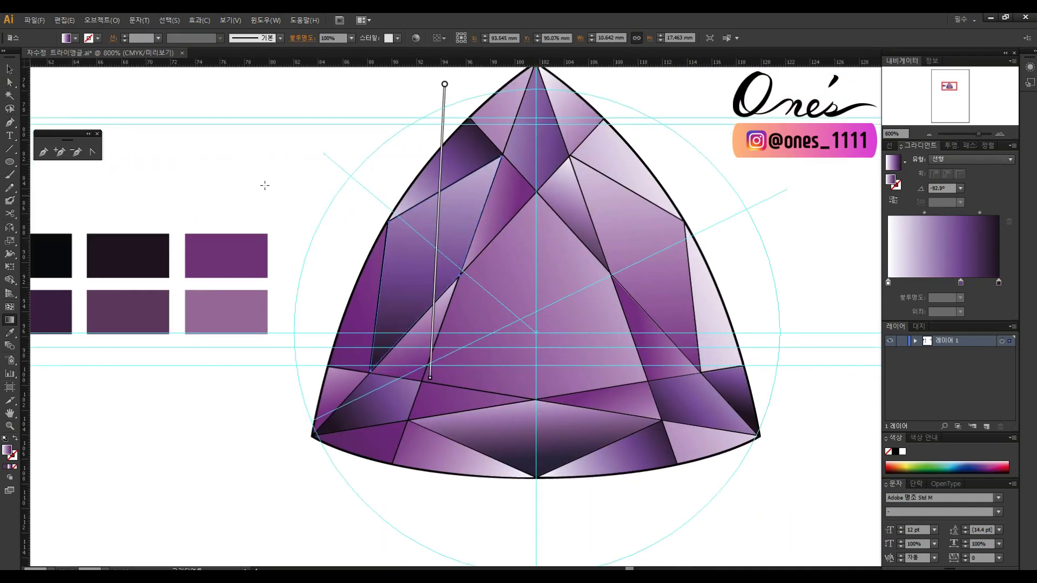
{"action": "left_click_drag", "start_coordinate": [433, 383], "coordinate": [668, 281]}
{"action": "mouse_move", "coordinate": [591, 214]}
{"action": "left_mouse_down"}
{"action": "mouse_move", "coordinate": [500, 320]}
{"action": "mouse_move", "coordinate": [406, 244]}
{"action": "left_mouse_up"}
{"action": "mouse_move", "coordinate": [449, 279]}
{"action": "left_mouse_down"}
{"action": "mouse_move", "coordinate": [460, 287]}
{"action": "mouse_move", "coordinate": [397, 231]}
{"action": "left_mouse_up"}
{"action": "left_click_drag", "start_coordinate": [386, 224], "coordinate": [461, 287]}
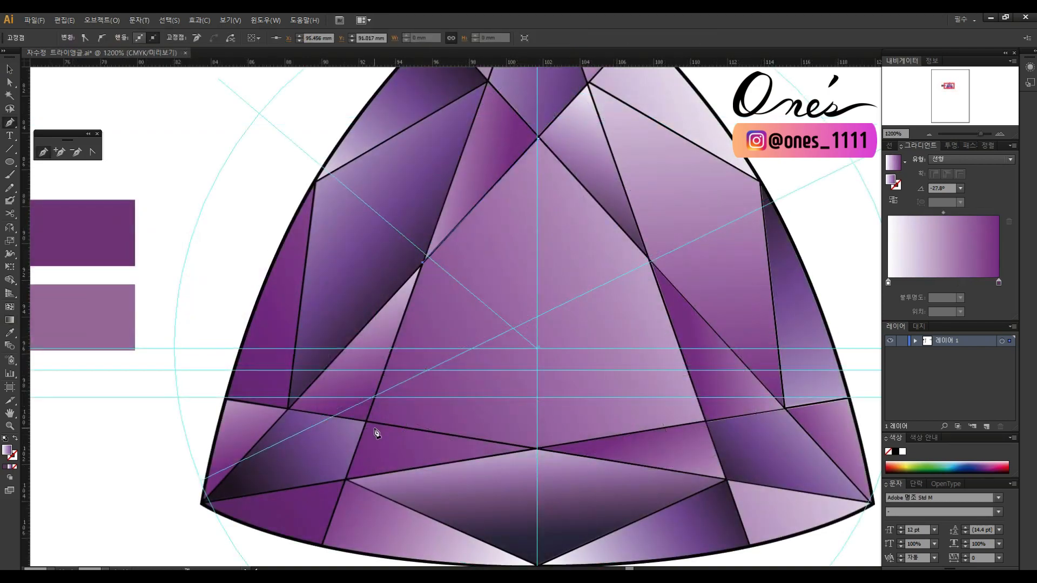
- Trace the large central facet with the Pen tool along the surrounding facet lines
{"action": "left_click", "coordinate": [368, 419]}
{"action": "left_click", "coordinate": [535, 448]}
{"action": "left_click", "coordinate": [703, 419]}
{"action": "left_click", "coordinate": [647, 259]}
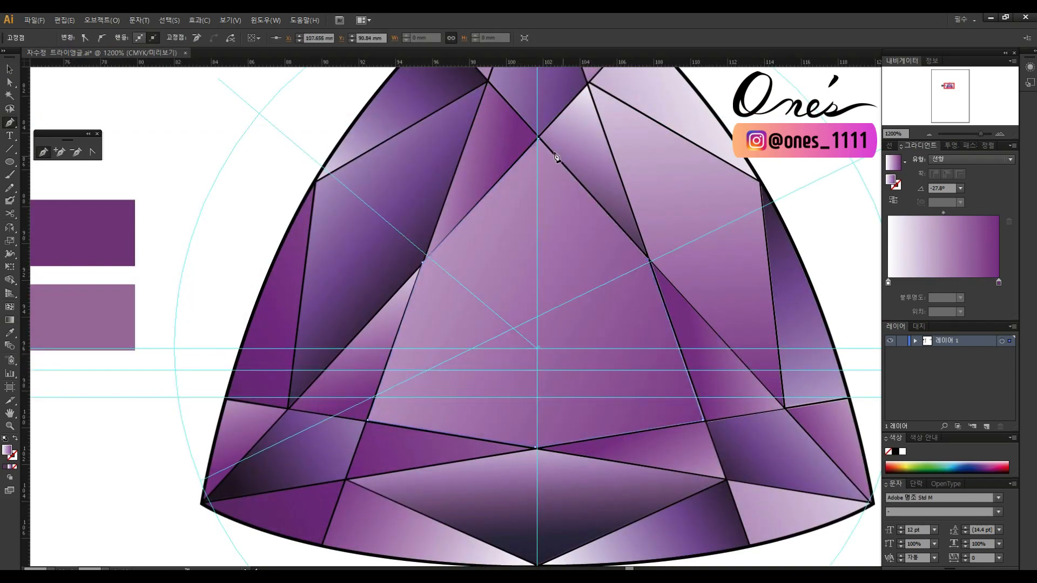
{"action": "left_click", "coordinate": [538, 138]}
{"action": "key", "text": "ctrl+shift+a"}
- Align the anchor points of the large central facet with the line intersections
{"action": "key", "text": "a"}
{"action": "key", "text": "ctrl+space"}
{"action": "left_click", "coordinate": [592, 347], "text": "ctrl"}
{"action": "left_click", "coordinate": [670, 414]}
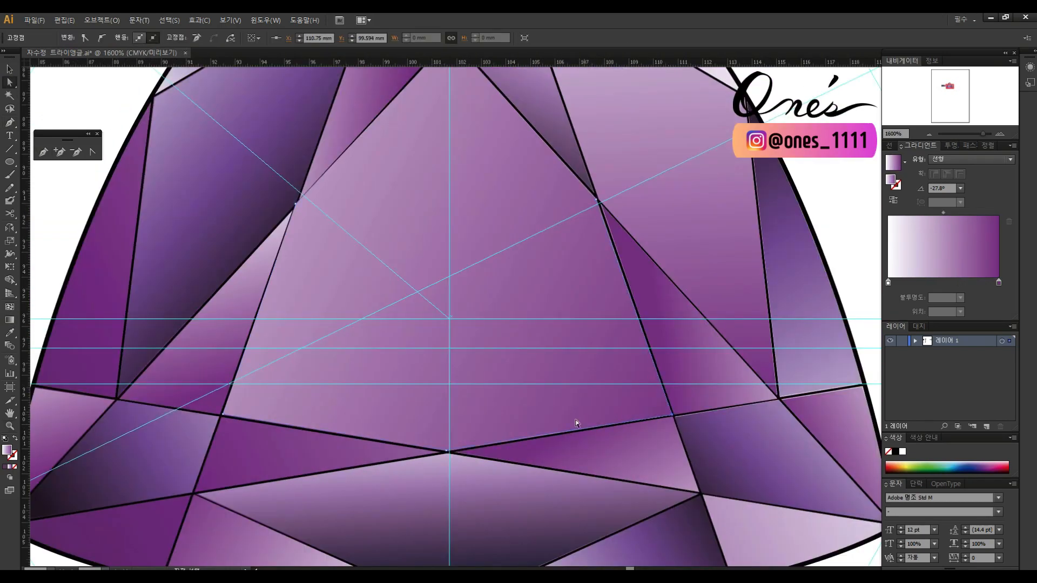
{"action": "left_click", "coordinate": [446, 451]}
{"action": "left_click_drag", "start_coordinate": [263, 328], "coordinate": [477, 425]}
{"action": "left_click_drag", "start_coordinate": [510, 301], "coordinate": [515, 302]}
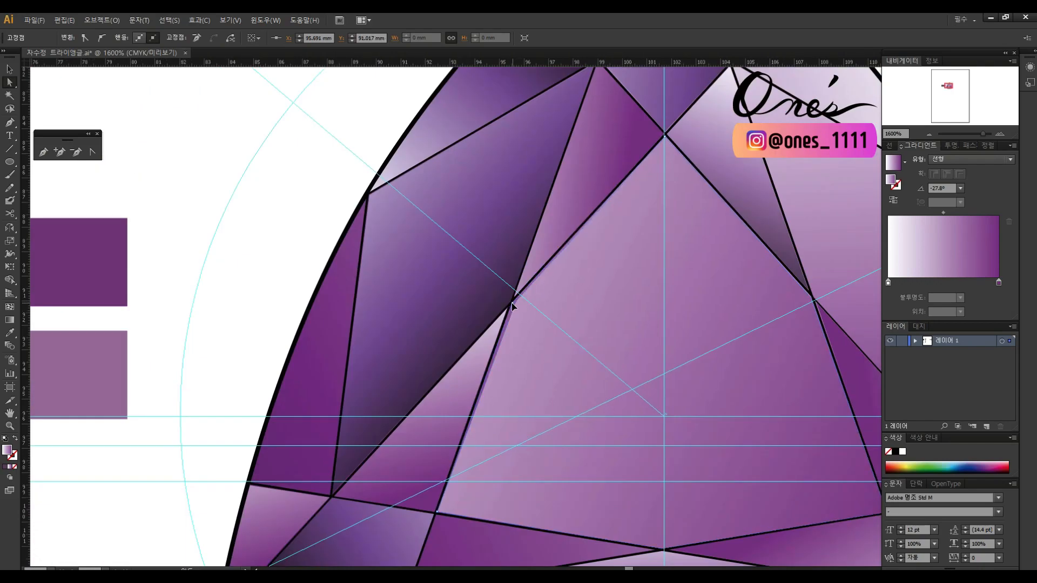
{"action": "left_click_drag", "start_coordinate": [689, 196], "coordinate": [604, 272]}
{"action": "left_click", "coordinate": [280, 162]}
- Lighten the central facet by stretching its white-to-purple gradient diagonally past the lower-right corner of the gem
{"action": "key", "text": "ctrl+minus"}
{"action": "key", "text": "ctrl+minus"}
{"action": "key", "text": "ctrl+minus"}
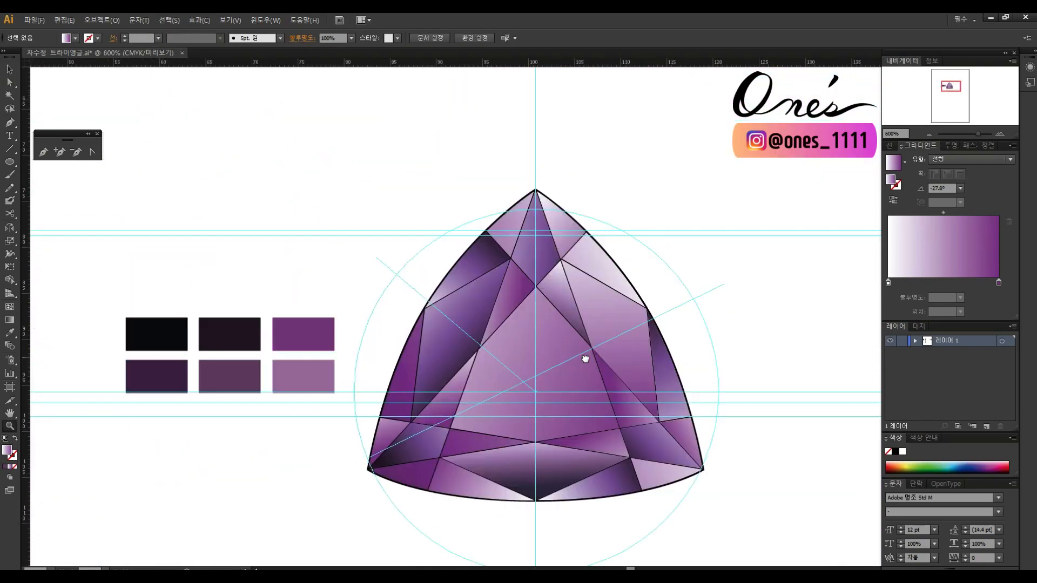
{"action": "left_click_drag", "start_coordinate": [586, 359], "coordinate": [608, 315]}
{"action": "key", "text": "ctrl+plus"}
{"action": "key", "text": "v"}
{"action": "left_click", "coordinate": [641, 391]}
{"action": "left_click", "coordinate": [11, 323]}
{"action": "left_click_drag", "start_coordinate": [676, 387], "coordinate": [775, 445]}
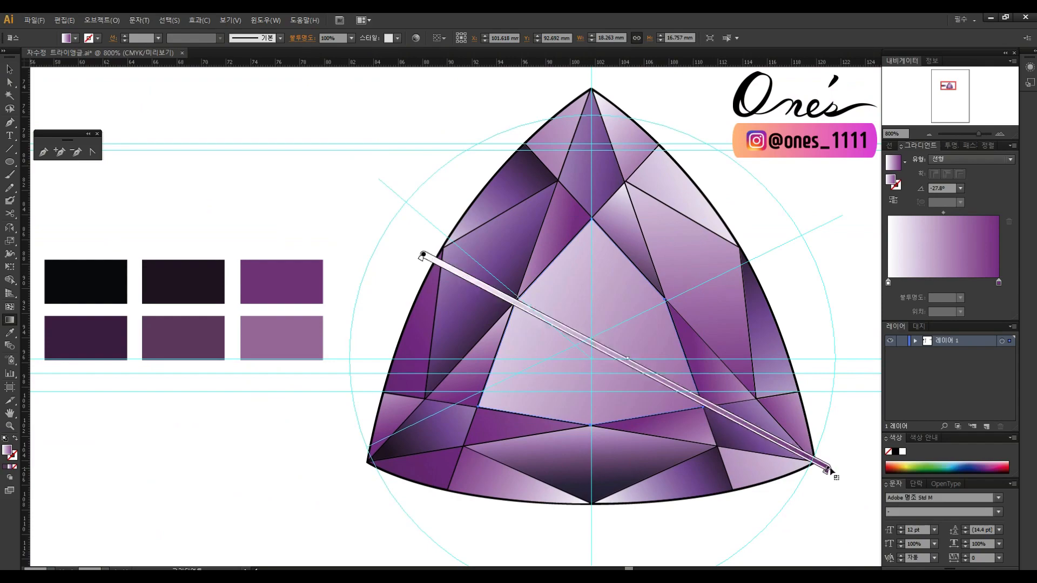
{"action": "left_click_drag", "start_coordinate": [831, 474], "coordinate": [824, 519]}
{"action": "left_click_drag", "start_coordinate": [649, 392], "coordinate": [672, 404]}
- Draw a narrow triangular ray from the gem's centre to the central facet's left corner and fill it with the purple swatch
{"action": "scroll", "coordinate": [659, 398], "scroll_direction": "up", "scroll_amount": 1}
{"action": "key", "text": "p"}
{"action": "left_click", "coordinate": [444, 250]}
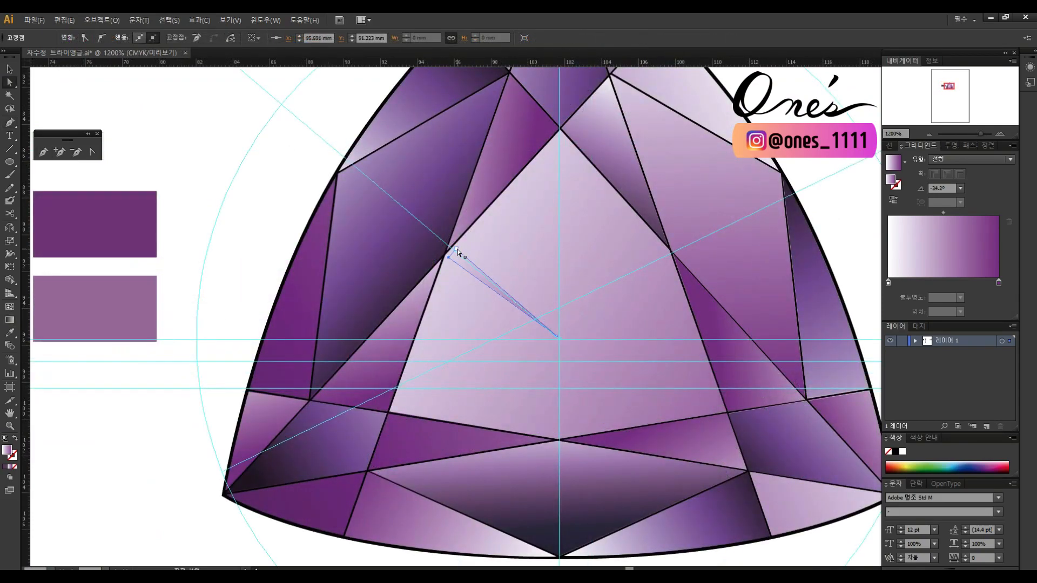
{"action": "key", "text": "i"}
{"action": "left_click", "coordinate": [95, 218]}
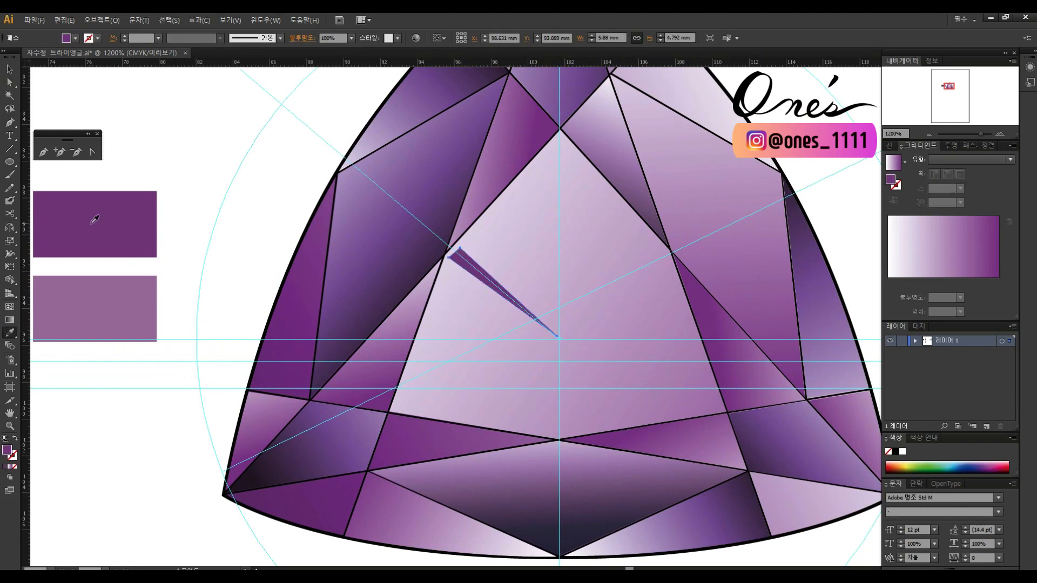
- Set the opacity of the purple ray to 40%
{"action": "left_click", "coordinate": [952, 146]}
{"action": "left_click", "coordinate": [1009, 159]}
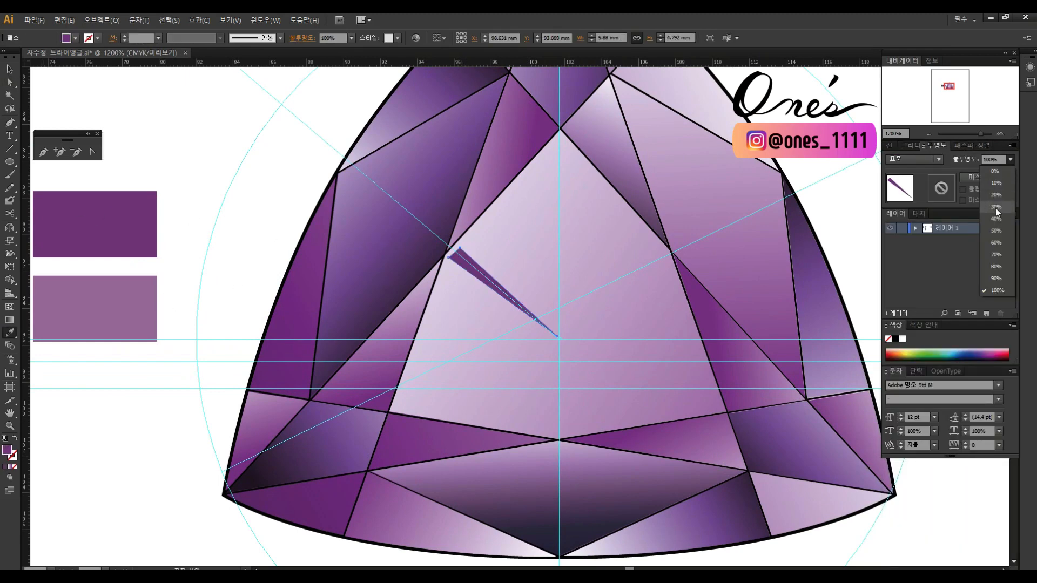
{"action": "left_click", "coordinate": [999, 189]}
{"action": "left_click", "coordinate": [998, 219]}
- Draw a triangular ray from the gem's centre to the central facet's top corner and adjust its outer anchor
{"action": "key", "text": "p"}
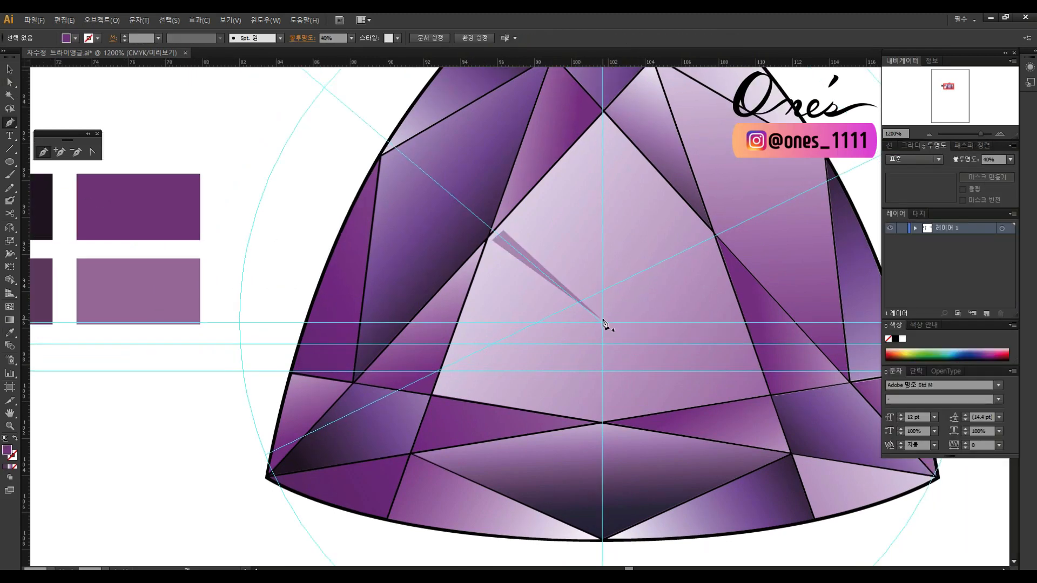
{"action": "left_click", "coordinate": [602, 319]}
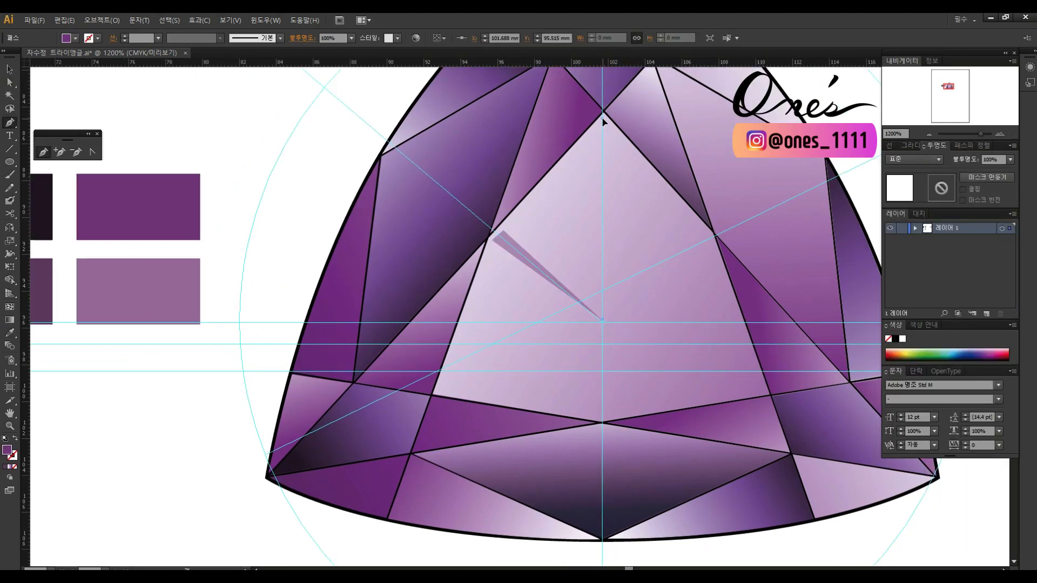
{"action": "left_click", "coordinate": [602, 119]}
{"action": "left_click", "coordinate": [628, 148]}
{"action": "key", "text": "a"}
{"action": "left_click", "coordinate": [348, 153]}
{"action": "left_click_drag", "start_coordinate": [621, 163], "coordinate": [616, 195]}
- Set the opacity of the top ray to 40%
{"action": "left_click", "coordinate": [1010, 160]}
{"action": "left_click", "coordinate": [997, 220]}
{"action": "key", "text": "ctrl+shift+a"}
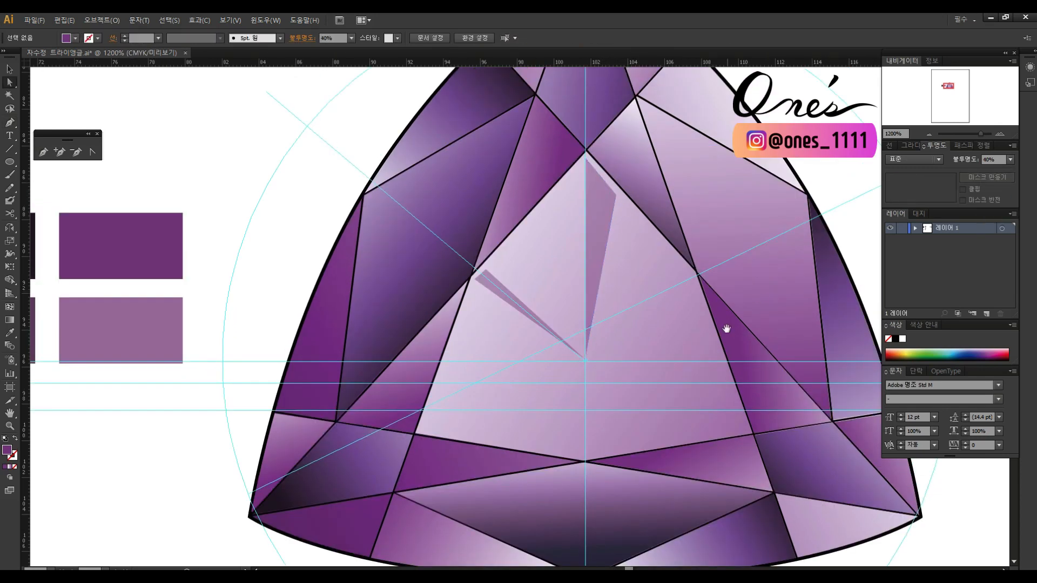
- Draw a triangular ray from the gem's centre to the central facet's right corner and adjust its outer end
{"action": "key", "text": "p"}
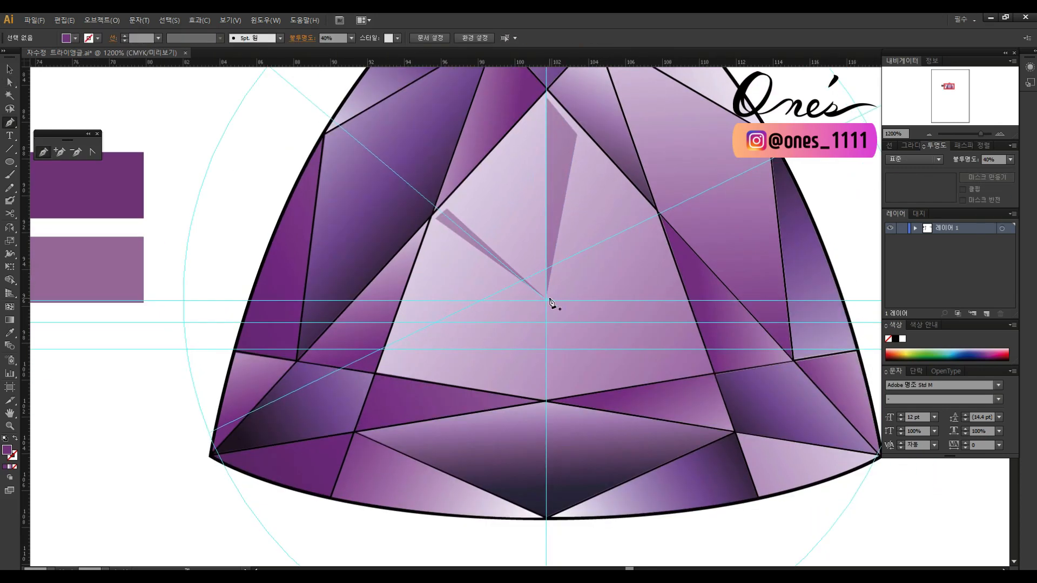
{"action": "left_click", "coordinate": [549, 299]}
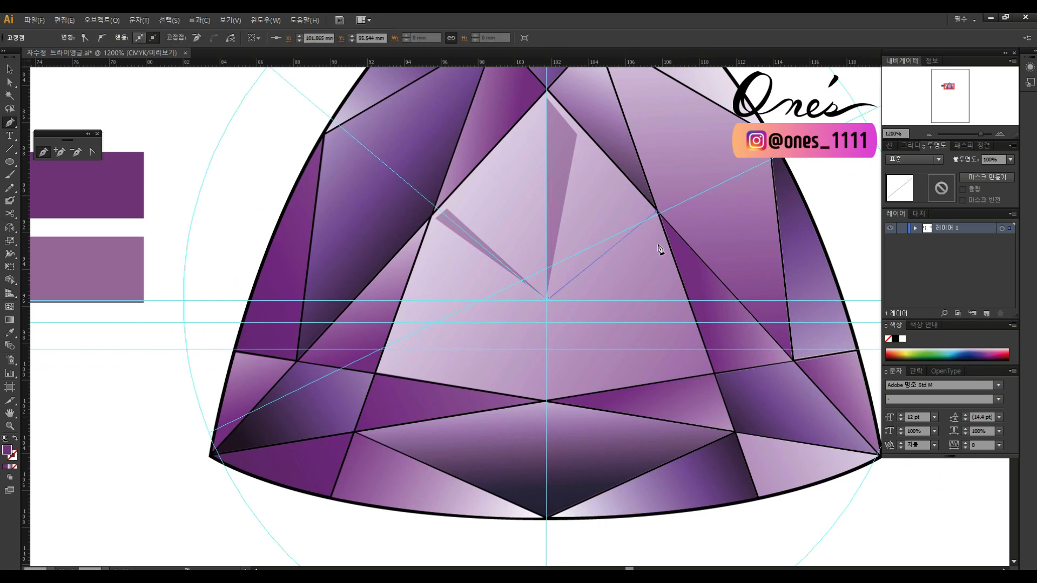
{"action": "left_click", "coordinate": [662, 232]}
{"action": "left_click", "coordinate": [549, 299]}
{"action": "key", "text": "a"}
{"action": "left_click", "coordinate": [643, 233]}
- Fill the right ray with the sampled near-black swatch and set its opacity to 50%
{"action": "key", "text": "i"}
{"action": "left_click", "coordinate": [126, 256]}
{"action": "scroll", "coordinate": [224, 265], "scroll_direction": "left", "scroll_amount": 6}
{"action": "left_click", "coordinate": [131, 193]}
{"action": "scroll", "coordinate": [131, 193], "scroll_direction": "right", "scroll_amount": 5}
{"action": "left_click", "coordinate": [1009, 159]}
{"action": "left_click", "coordinate": [997, 229]}
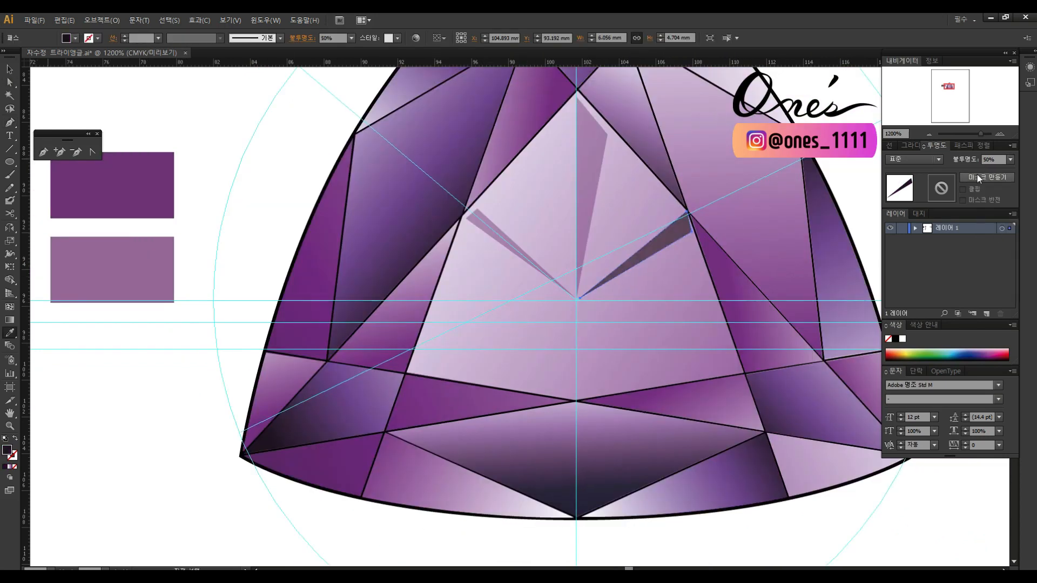
{"action": "key", "text": "v"}
{"action": "left_click", "coordinate": [860, 214]}
- Draw a long triangular ray from the gem's centre to the central facet's lower-right corner
{"action": "key", "text": "a"}
{"action": "left_click_drag", "start_coordinate": [607, 308], "coordinate": [632, 309]}
{"action": "left_click", "coordinate": [645, 217]}
{"action": "left_click", "coordinate": [822, 202]}
{"action": "key", "text": "p"}
{"action": "left_click", "coordinate": [598, 297]}
{"action": "left_click", "coordinate": [760, 366]}
{"action": "left_click", "coordinate": [751, 338]}
{"action": "left_click", "coordinate": [599, 296]}
{"action": "key", "text": "a"}
{"action": "left_click", "coordinate": [709, 323]}
- Apply the top ray's translucent purple appearance to the lower-right ray
{"action": "left_click_drag", "start_coordinate": [709, 325], "coordinate": [634, 329]}
{"action": "key", "text": "v"}
{"action": "left_click", "coordinate": [636, 343]}
{"action": "key", "text": "i"}
{"action": "left_click", "coordinate": [541, 174]}
{"action": "left_click_drag", "start_coordinate": [532, 205], "coordinate": [623, 192]}
- Draw a short triangular ray from the gem's centre towards the left, just below the upper-left ray
{"action": "key", "text": "p"}
{"action": "left_click", "coordinate": [616, 291]}
{"action": "left_click", "coordinate": [549, 257]}
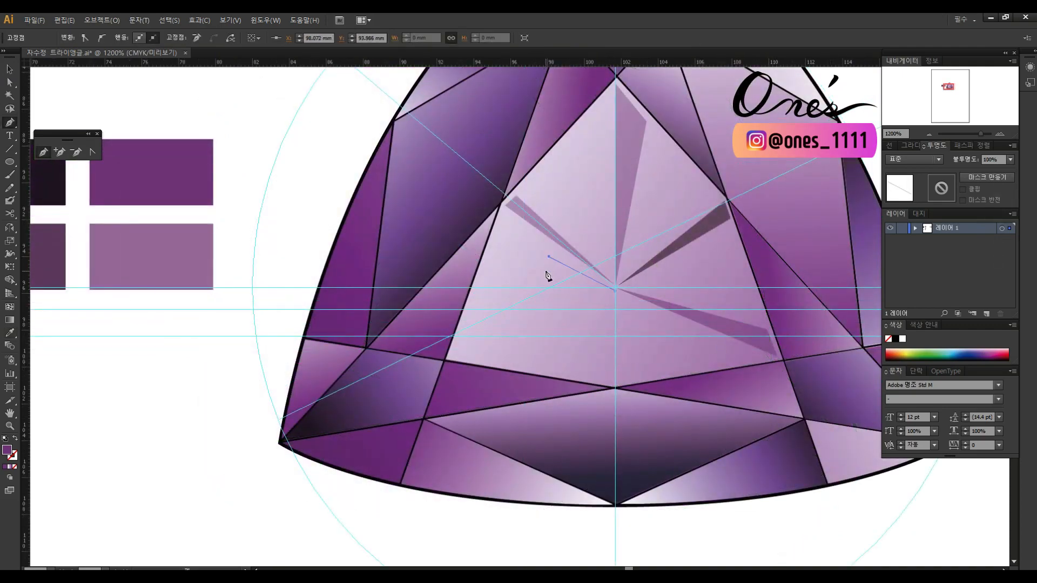
{"action": "left_click_drag", "start_coordinate": [615, 290], "coordinate": [615, 289]}
{"action": "left_click", "coordinate": [560, 278]}
{"action": "left_click", "coordinate": [560, 271]}
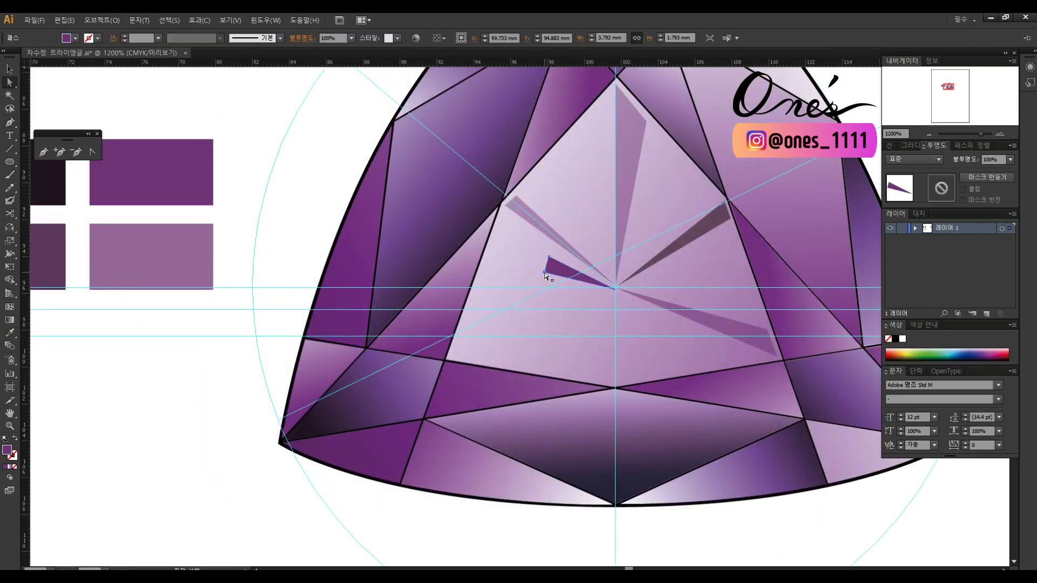
- Apply the dark right ray's translucent appearance to the short left ray
{"action": "key", "text": "i"}
{"action": "left_click", "coordinate": [670, 246]}
{"action": "left_click", "coordinate": [7, 68]}
{"action": "left_click", "coordinate": [216, 113]}
{"action": "left_click_drag", "start_coordinate": [679, 260], "coordinate": [675, 287]}
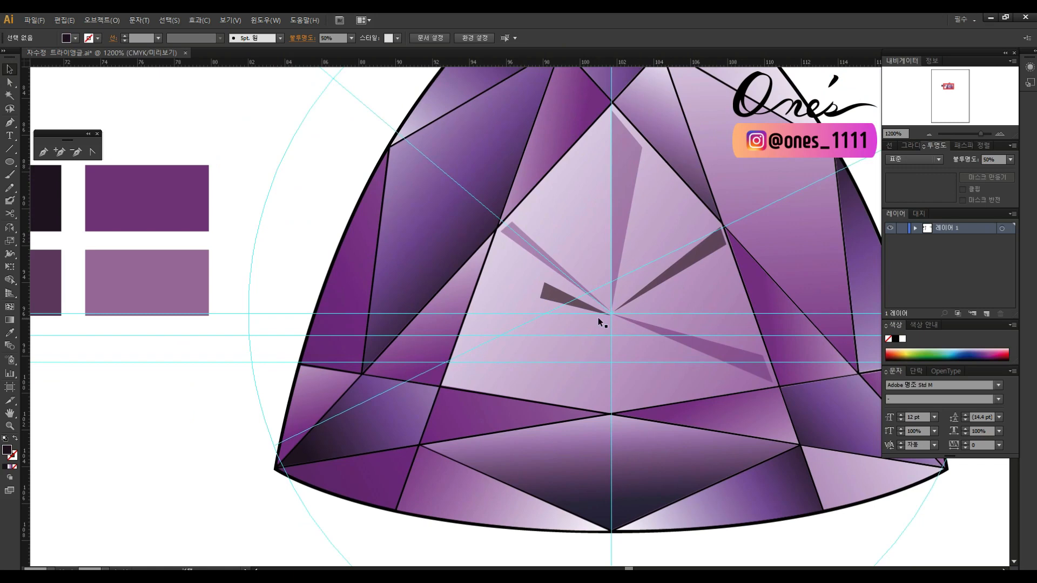
- Draw a triangular ray from the gem's centre towards the lower left of the central facet and adjust its outer end
{"action": "key", "text": "p"}
{"action": "left_click_drag", "start_coordinate": [608, 320], "coordinate": [638, 281]}
{"action": "left_click", "coordinate": [547, 354]}
{"action": "left_click", "coordinate": [575, 359]}
{"action": "left_click", "coordinate": [637, 277]}
{"action": "key", "text": "a"}
{"action": "left_click", "coordinate": [364, 162]}
{"action": "left_click_drag", "start_coordinate": [596, 320], "coordinate": [540, 329]}
{"action": "left_click", "coordinate": [540, 329]}
- Apply the 40% purple appearance of an existing ray to the lower-left ray
{"action": "key", "text": "i"}
{"action": "left_click", "coordinate": [681, 216]}
{"action": "left_click", "coordinate": [600, 151]}
{"action": "key", "text": "v"}
{"action": "key", "text": "ctrl+shift+a"}
{"action": "left_click_drag", "start_coordinate": [662, 287], "coordinate": [675, 326]}
{"action": "left_click_drag", "start_coordinate": [621, 296], "coordinate": [625, 335]}
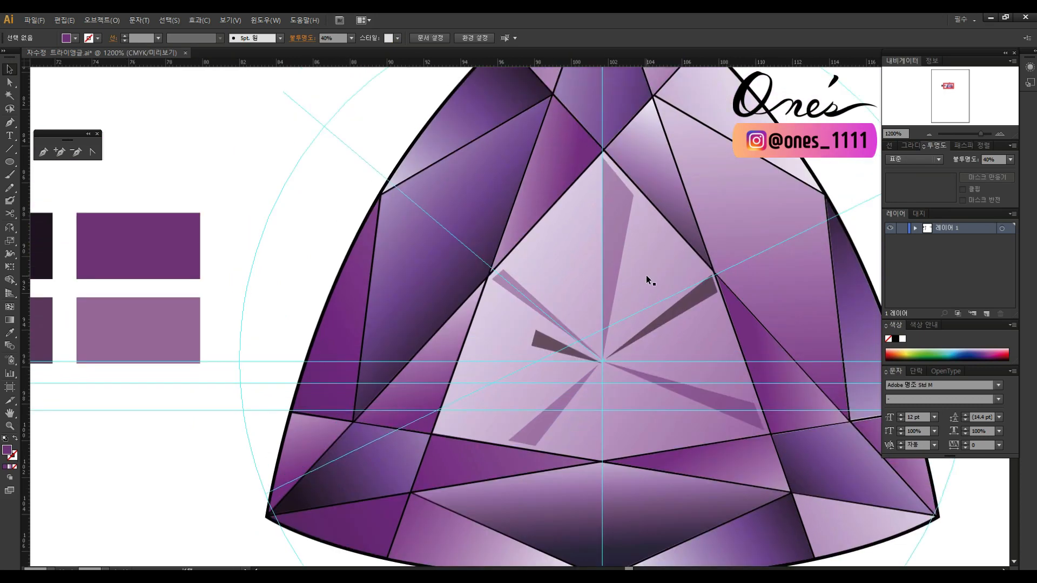
{"action": "left_click_drag", "start_coordinate": [693, 336], "coordinate": [668, 275]}
- Draw a short triangular ray from the gem's centre towards the lower right and match it to the dark short left ray
{"action": "key", "text": "p"}
{"action": "left_click_drag", "start_coordinate": [579, 305], "coordinate": [615, 331]}
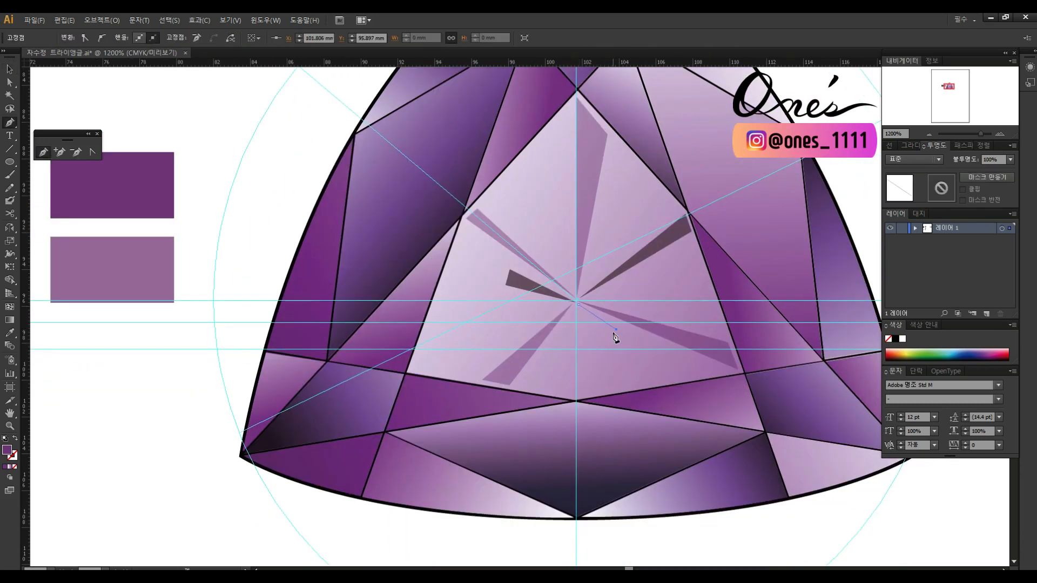
{"action": "left_click", "coordinate": [598, 336]}
{"action": "key", "text": "a"}
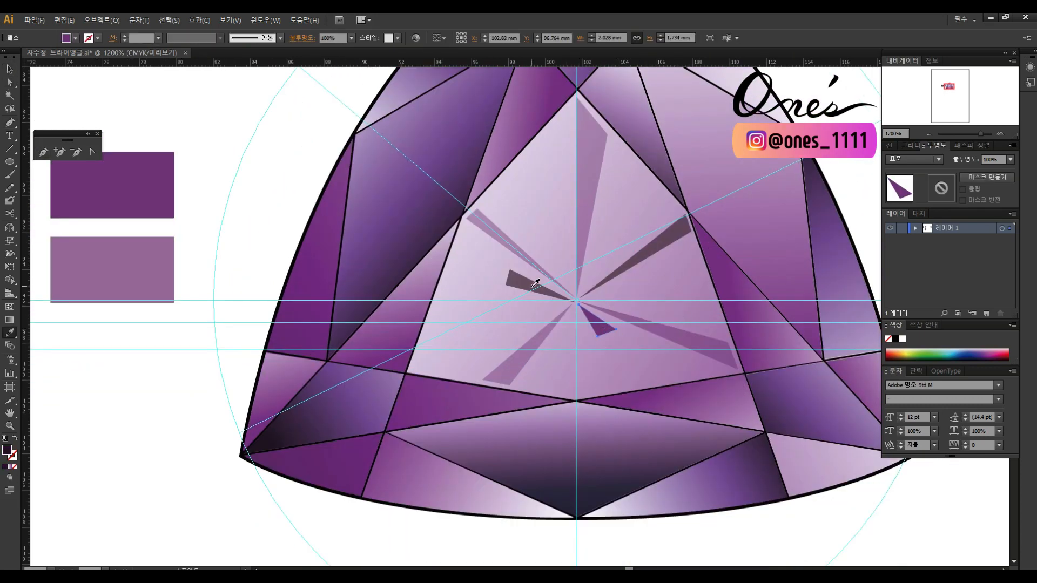
{"action": "left_click", "coordinate": [614, 329]}
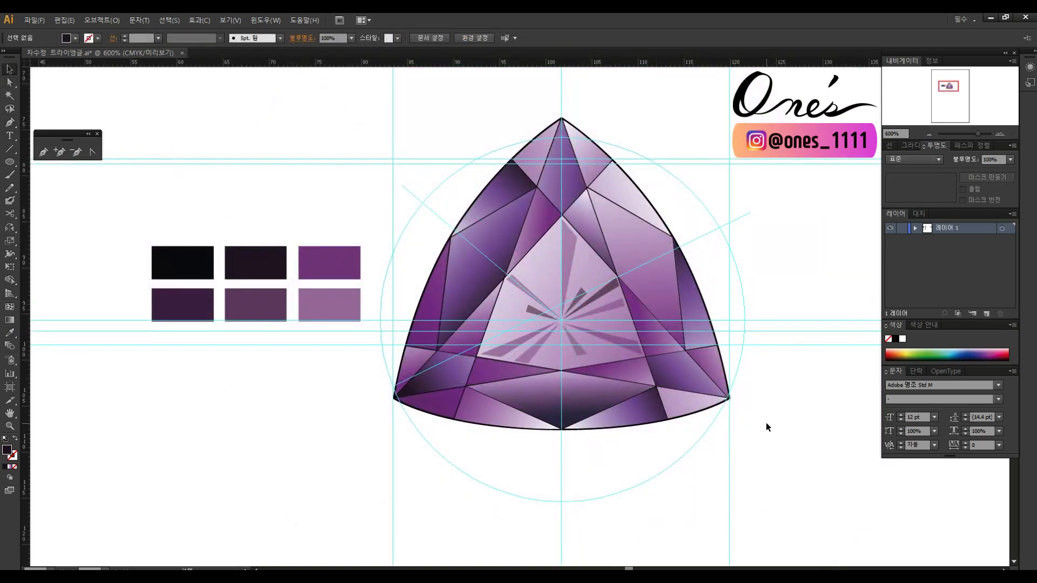
- Place a vertical guide at the gem's right corner and horizontal guides below the gem for a side view
{"action": "left_click_drag", "start_coordinate": [25, 419], "coordinate": [730, 401]}
{"action": "left_click_drag", "start_coordinate": [697, 493], "coordinate": [680, 360]}
{"action": "left_click_drag", "start_coordinate": [613, 62], "coordinate": [679, 399]}
{"action": "scroll", "coordinate": [583, 183], "scroll_direction": "down", "scroll_amount": 3}
{"action": "left_click_drag", "start_coordinate": [673, 64], "coordinate": [642, 343]}
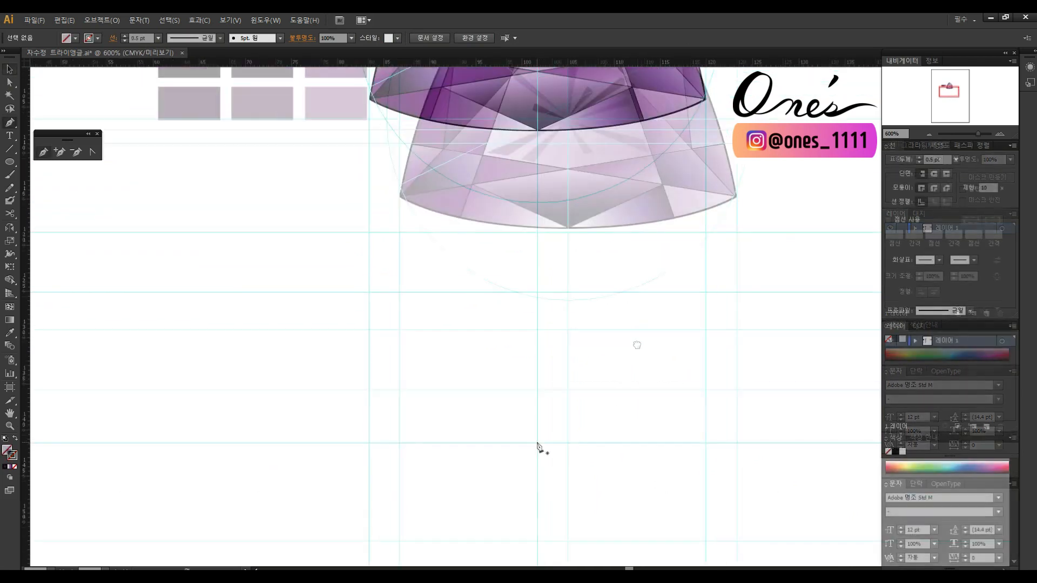
- Draw the left half of the side-view outline from the lower tip through the girdle edge to the table's centre, following the guides
{"action": "left_click", "coordinate": [536, 442]}
{"action": "left_click", "coordinate": [370, 294]}
{"action": "left_click_drag", "start_coordinate": [414, 305], "coordinate": [517, 347]}
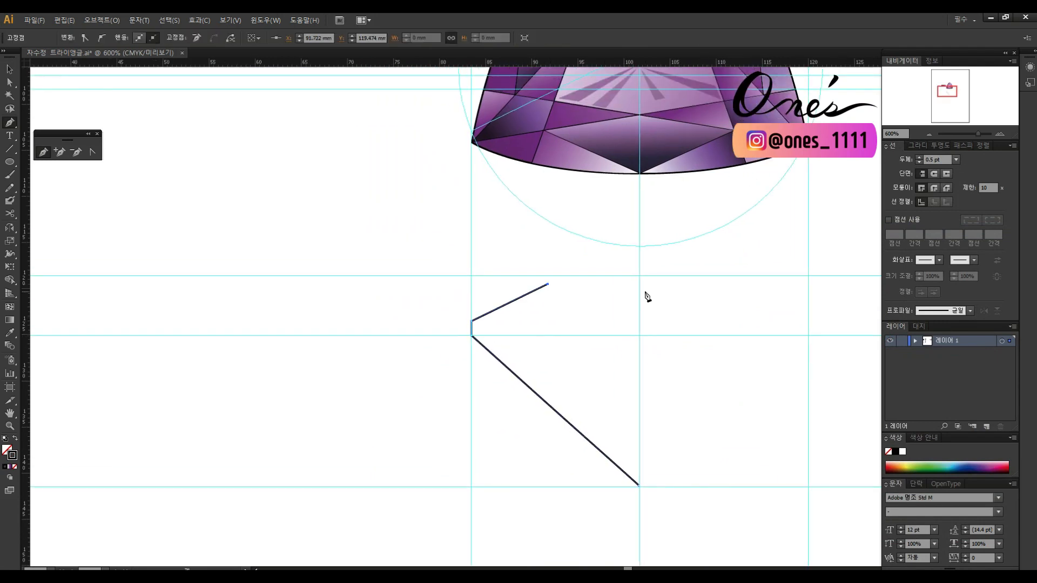
{"action": "key", "text": "a"}
{"action": "left_click", "coordinate": [659, 309]}
{"action": "left_click_drag", "start_coordinate": [660, 309], "coordinate": [686, 285]}
{"action": "left_click_drag", "start_coordinate": [601, 233], "coordinate": [665, 258]}
{"action": "left_click", "coordinate": [733, 353]}
{"action": "left_click_drag", "start_coordinate": [733, 353], "coordinate": [662, 321]}
- Mirror the half outline across the centre guide to form the other half
{"action": "key", "text": "v"}
{"action": "left_click_drag", "start_coordinate": [584, 217], "coordinate": [599, 240]}
{"action": "key", "text": "o"}
{"action": "left_click", "coordinate": [593, 209]}
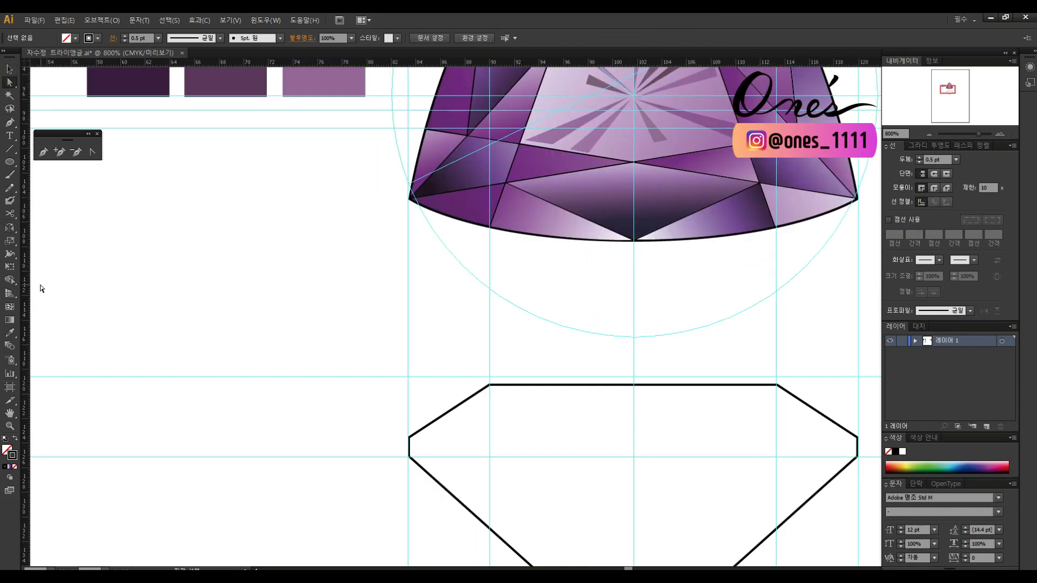
- Place a vertical guide slightly inward of the table's left corner and delete the mirrored right half of the outline
{"action": "left_click_drag", "start_coordinate": [26, 285], "coordinate": [519, 281]}
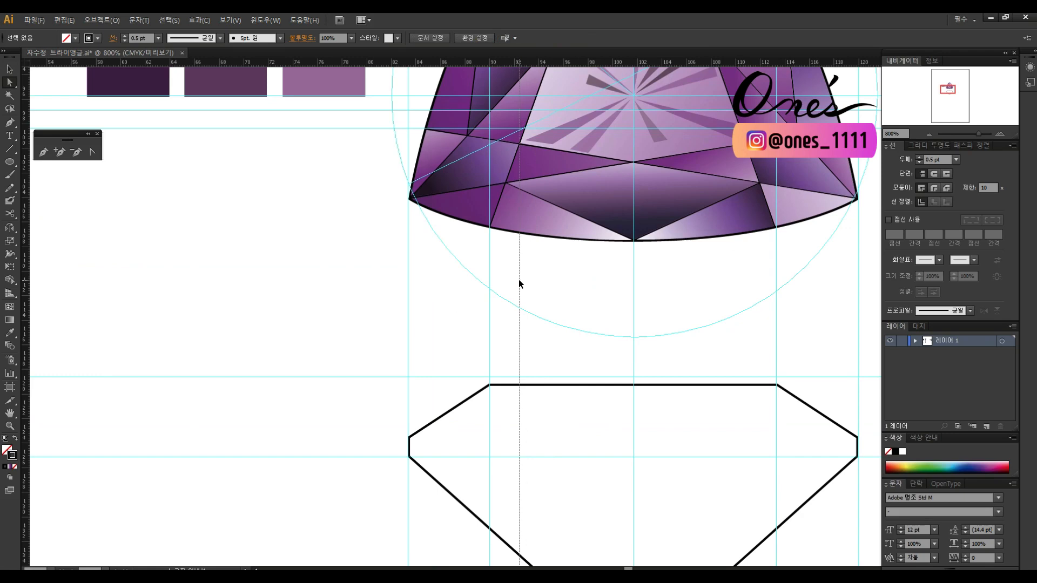
{"action": "left_click_drag", "start_coordinate": [699, 359], "coordinate": [687, 287]}
{"action": "key", "text": "v"}
{"action": "left_click", "coordinate": [681, 313]}
{"action": "key", "text": "Delete"}
- Move the table's left corner point inward onto the new vertical guide, keeping the table edge horizontal
{"action": "left_click", "coordinate": [623, 315]}
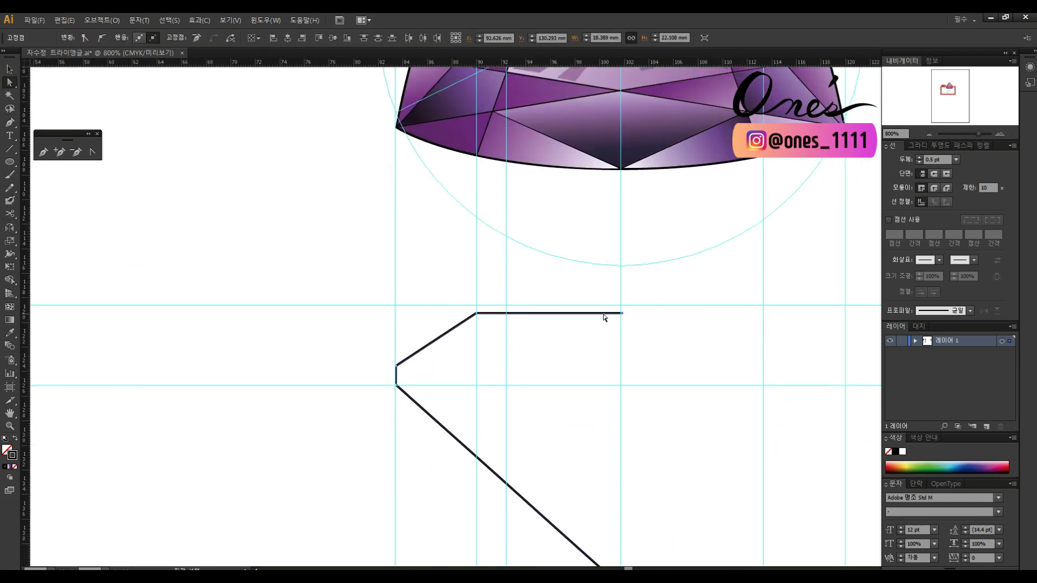
{"action": "left_click_drag", "start_coordinate": [476, 313], "coordinate": [506, 316]}
{"action": "left_click", "coordinate": [624, 315], "text": "alt"}
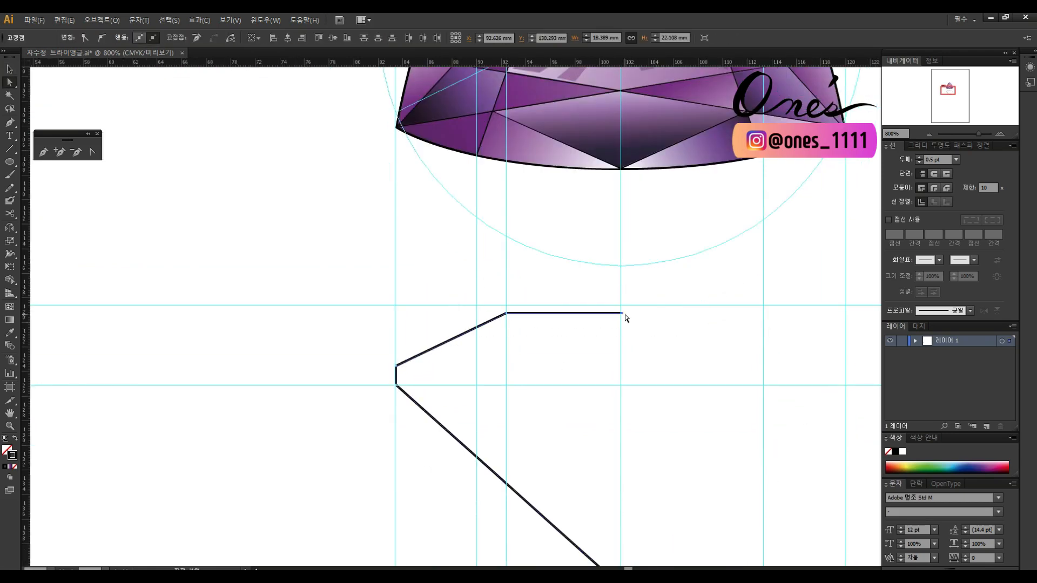
{"action": "left_click_drag", "start_coordinate": [624, 311], "coordinate": [623, 310]}
{"action": "left_click", "coordinate": [670, 372]}
{"action": "left_click_drag", "start_coordinate": [671, 374], "coordinate": [629, 284]}
{"action": "left_click_drag", "start_coordinate": [490, 256], "coordinate": [604, 309]}
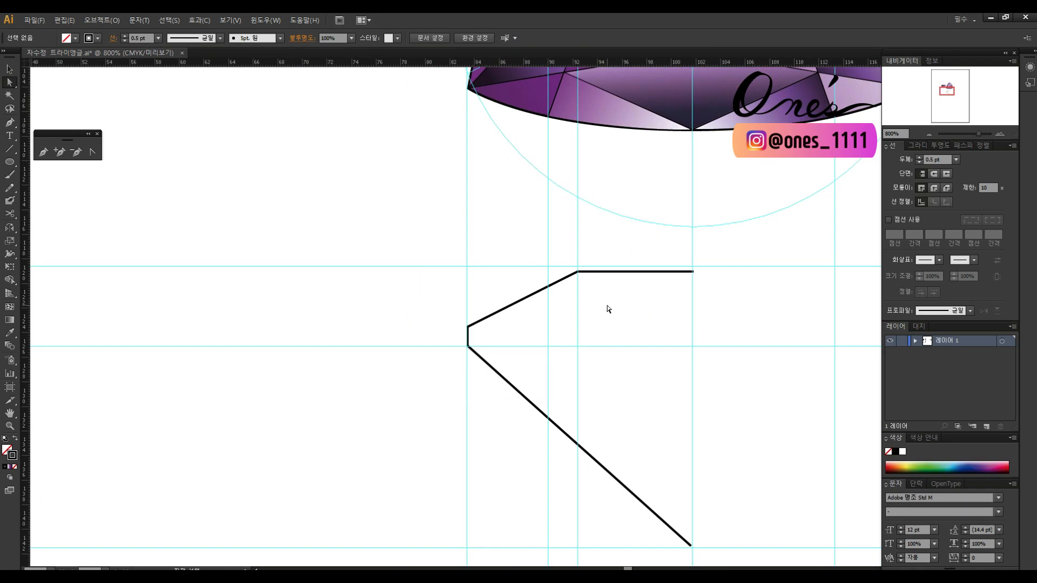
- Place a vertical guide across the sloped crown edge, between the left girdle corner and the table corner
{"action": "left_click_drag", "start_coordinate": [546, 278], "coordinate": [553, 382]}
{"action": "left_click_drag", "start_coordinate": [26, 229], "coordinate": [532, 238]}
{"action": "left_click_drag", "start_coordinate": [581, 319], "coordinate": [600, 189]}
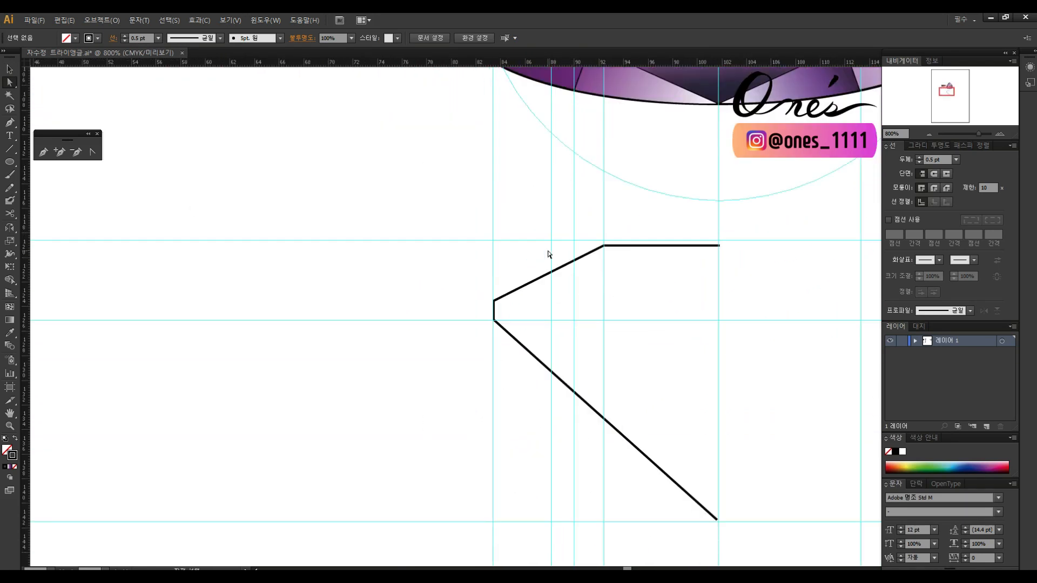
- Add an anchor point where the new guide crosses the sloped crown edge and raise it slightly to bend the edge outward
{"action": "left_click", "coordinate": [556, 269]}
{"action": "key", "text": "plus"}
{"action": "left_click", "coordinate": [551, 272]}
{"action": "key", "text": "a"}
{"action": "left_click_drag", "start_coordinate": [551, 271], "coordinate": [551, 266]}
{"action": "left_click", "coordinate": [629, 293]}
{"action": "left_click_drag", "start_coordinate": [632, 293], "coordinate": [627, 320]}
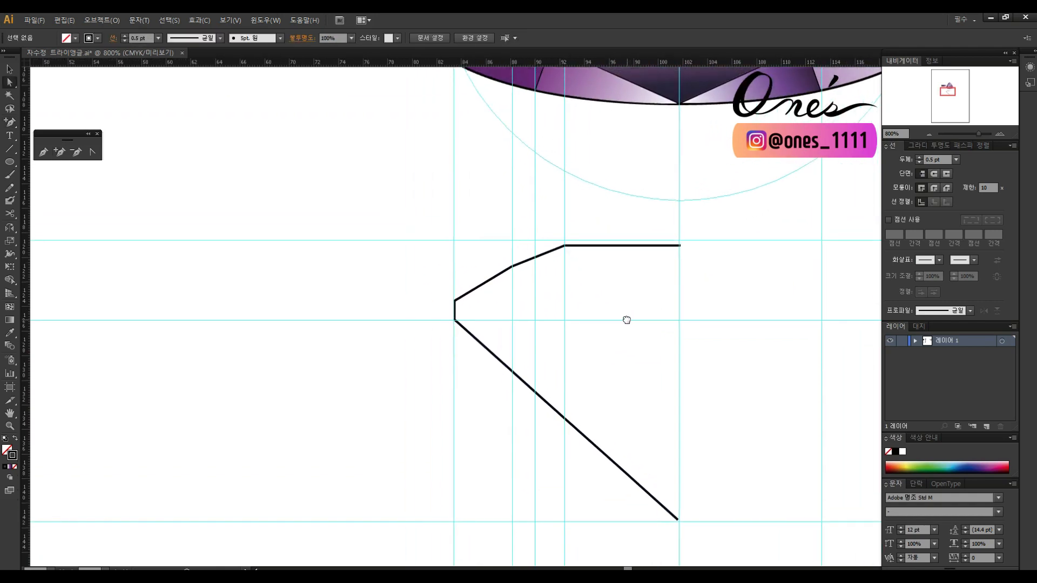
- Draw a bent facet line from the table's left corner down to a new horizontal guide at the girdle's upper edge
{"action": "left_click", "coordinate": [564, 247]}
{"action": "left_click", "coordinate": [534, 270]}
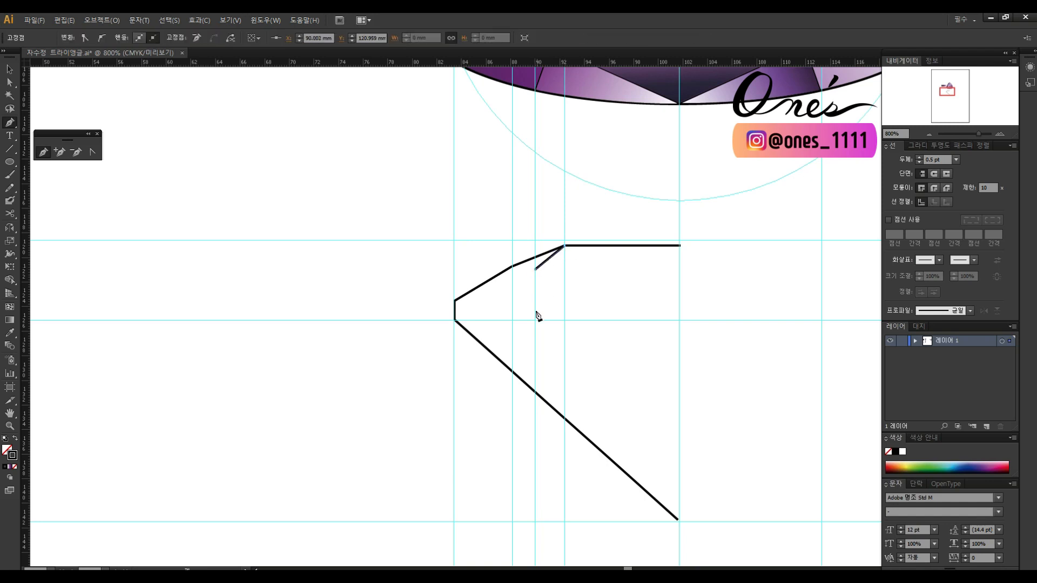
{"action": "key", "text": "v"}
{"action": "left_click_drag", "start_coordinate": [566, 62], "coordinate": [546, 301]}
{"action": "scroll", "coordinate": [618, 279], "scroll_direction": "left", "scroll_amount": 1}
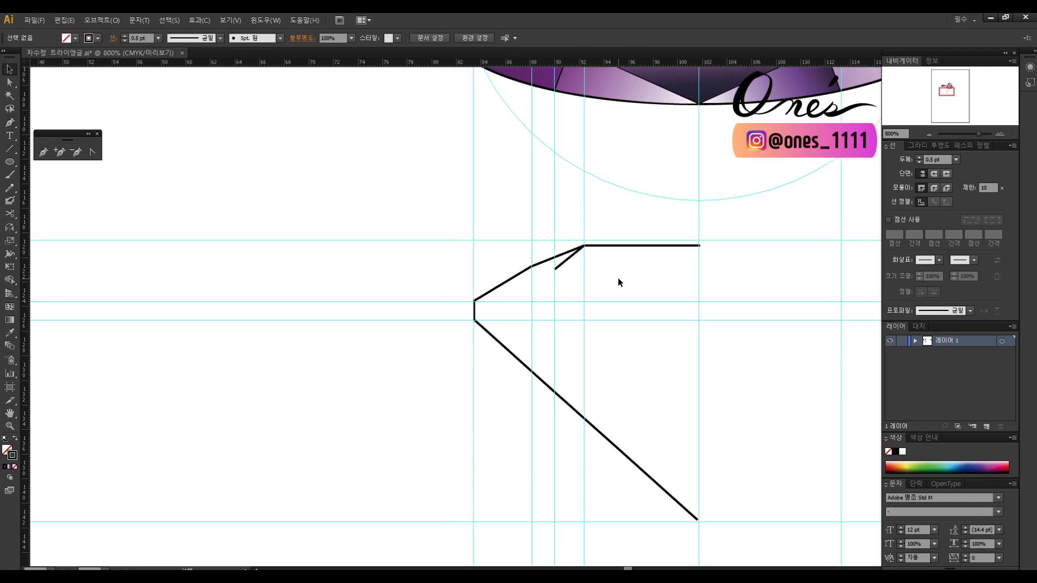
{"action": "left_click", "coordinate": [556, 271], "text": "ctrl"}
{"action": "left_click", "coordinate": [543, 301]}
- Set the bent facet line's stroke weight to 0.25 pt
{"action": "scroll", "coordinate": [586, 292], "scroll_direction": "left", "scroll_amount": 1}
{"action": "scroll", "coordinate": [535, 268], "scroll_direction": "right", "scroll_amount": 2}
{"action": "key", "text": "v"}
{"action": "left_click", "coordinate": [955, 160]}
{"action": "left_click", "coordinate": [968, 171]}
{"action": "left_click", "coordinate": [610, 270]}
{"action": "scroll", "coordinate": [569, 265], "scroll_direction": "left", "scroll_amount": 2}
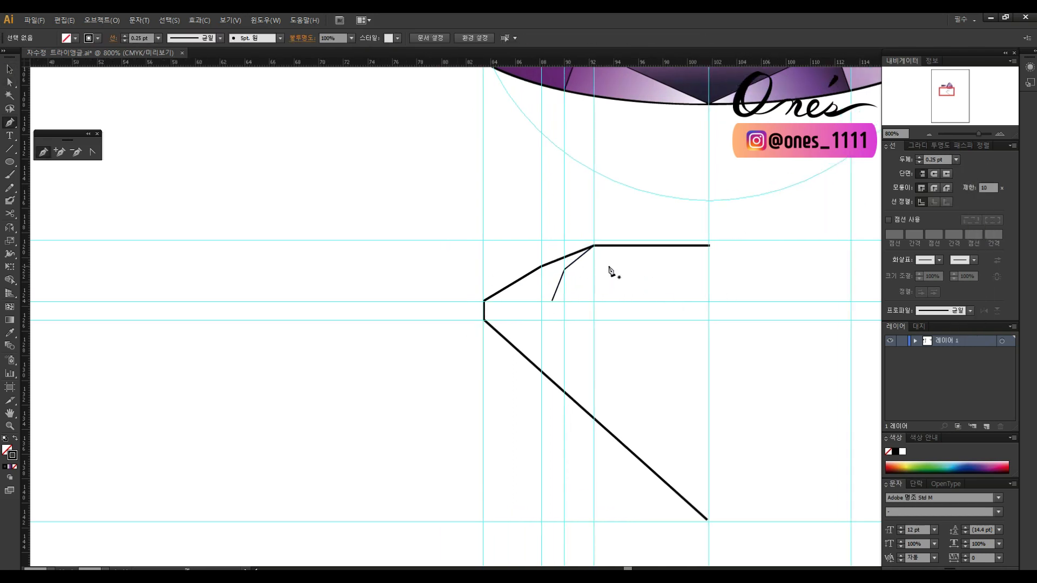
- Draw a facet line from the upper left girdle corner through the bend of the inner facet line to the table's centre
{"action": "left_click", "coordinate": [485, 302]}
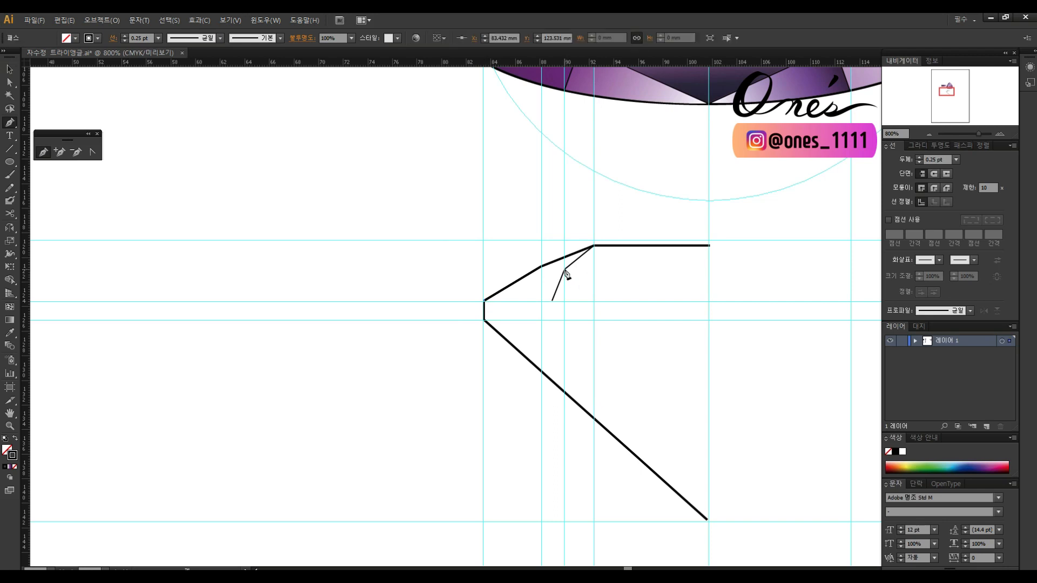
{"action": "left_click", "coordinate": [564, 270]}
{"action": "left_click", "coordinate": [707, 247]}
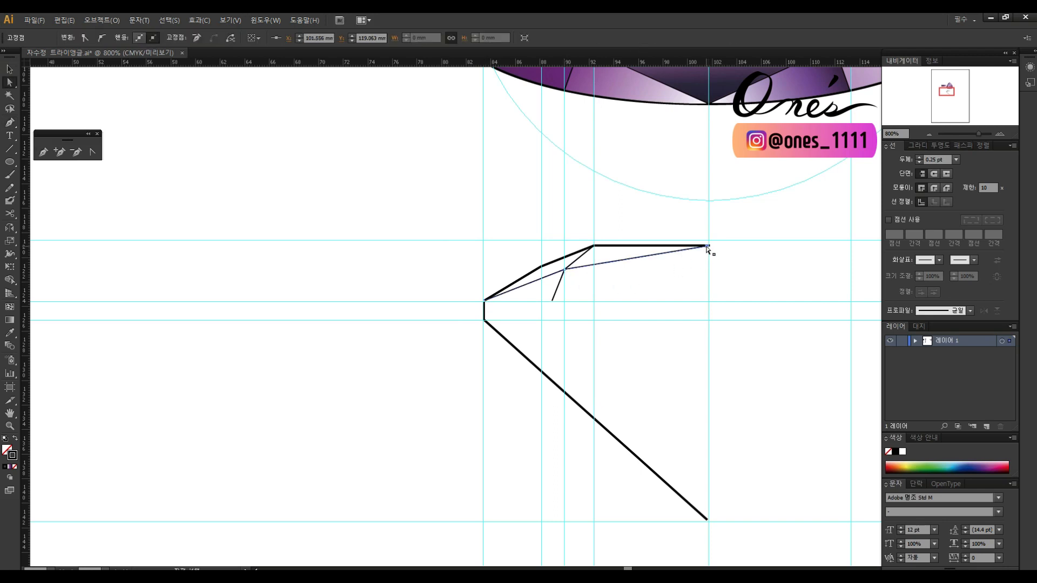
{"action": "left_click", "coordinate": [648, 269]}
- Draw a facet line from the inner crown vertex down to the centre of the girdle's upper edge
{"action": "left_click_drag", "start_coordinate": [585, 300], "coordinate": [633, 286]}
{"action": "left_click_drag", "start_coordinate": [729, 301], "coordinate": [658, 299]}
{"action": "key", "text": "p"}
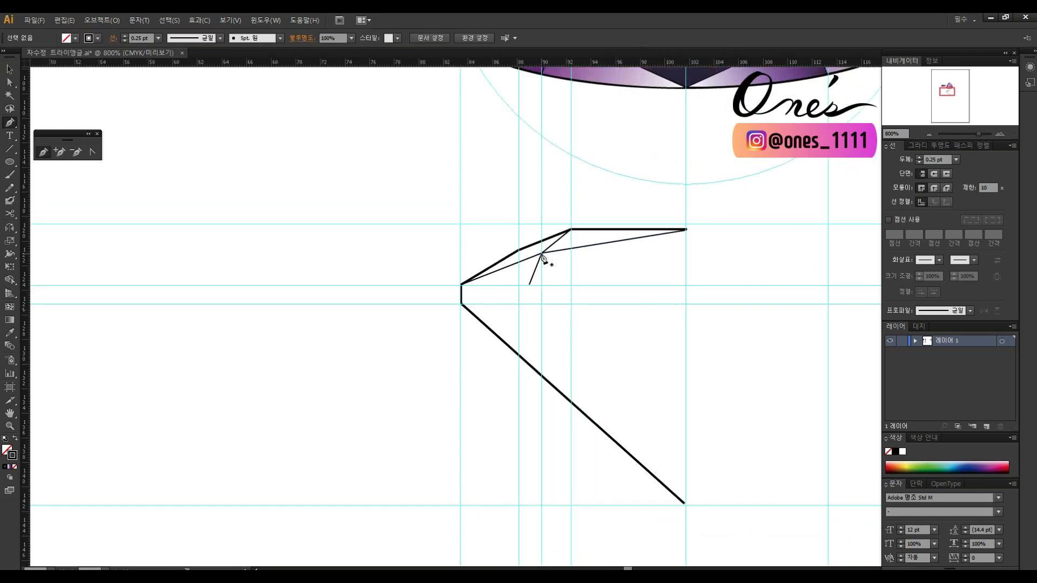
{"action": "left_click", "coordinate": [542, 254]}
{"action": "left_click", "coordinate": [686, 286]}
{"action": "left_click", "coordinate": [736, 276], "text": "ctrl"}
- Draw a straight horizontal line along the girdle's upper guide from the left corner to the centre guide
{"action": "left_click_drag", "start_coordinate": [678, 300], "coordinate": [724, 337]}
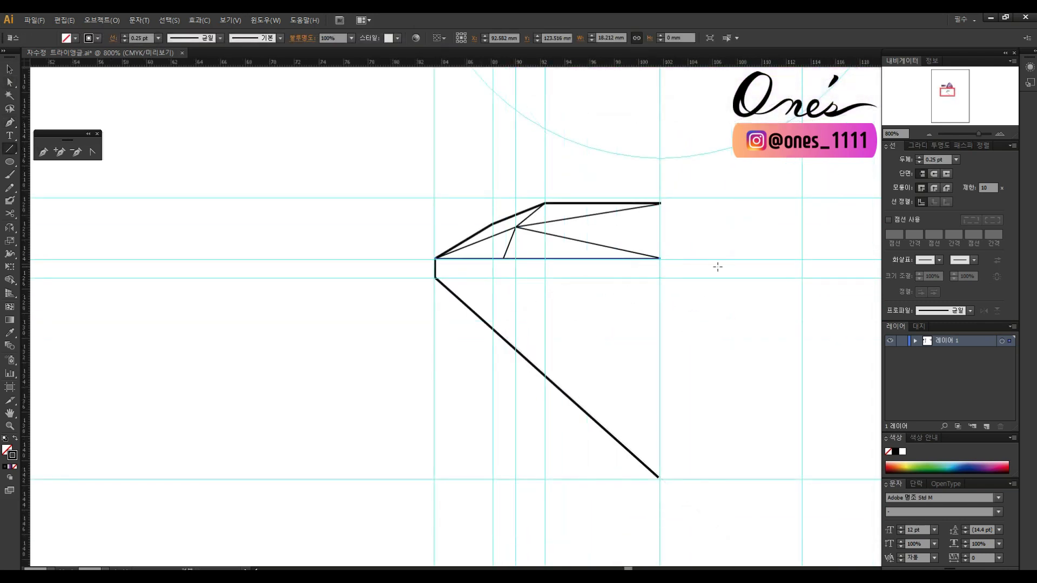
{"action": "left_click", "coordinate": [556, 303]}
{"action": "left_click_drag", "start_coordinate": [598, 301], "coordinate": [689, 293]}
{"action": "key", "text": "a"}
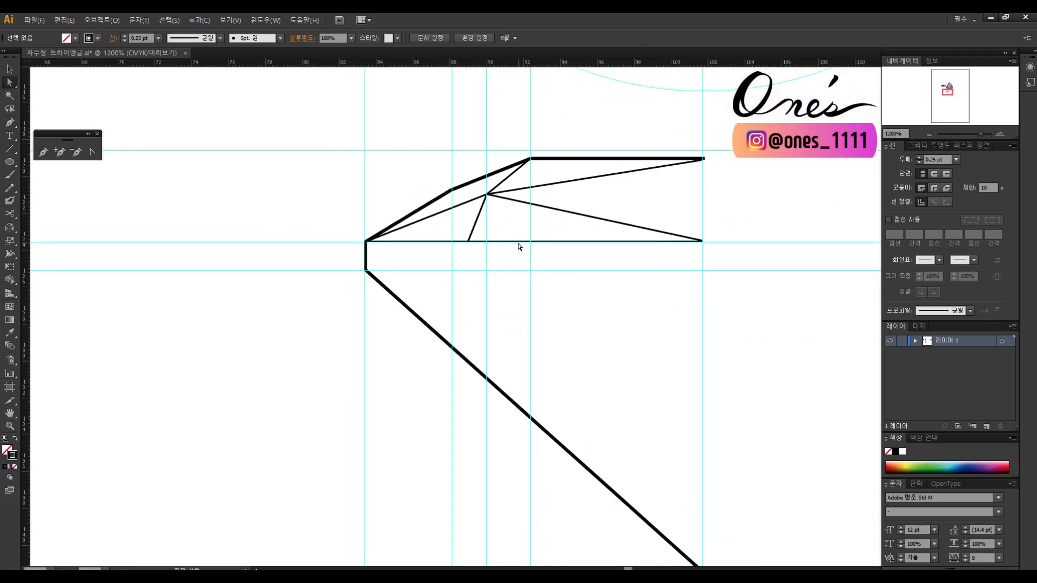
- Add anchor points along the upper girdle line and lower every second one slightly to form a shallow zigzag
{"action": "left_click", "coordinate": [580, 241]}
{"action": "key", "text": "plus"}
{"action": "left_click", "coordinate": [612, 241]}
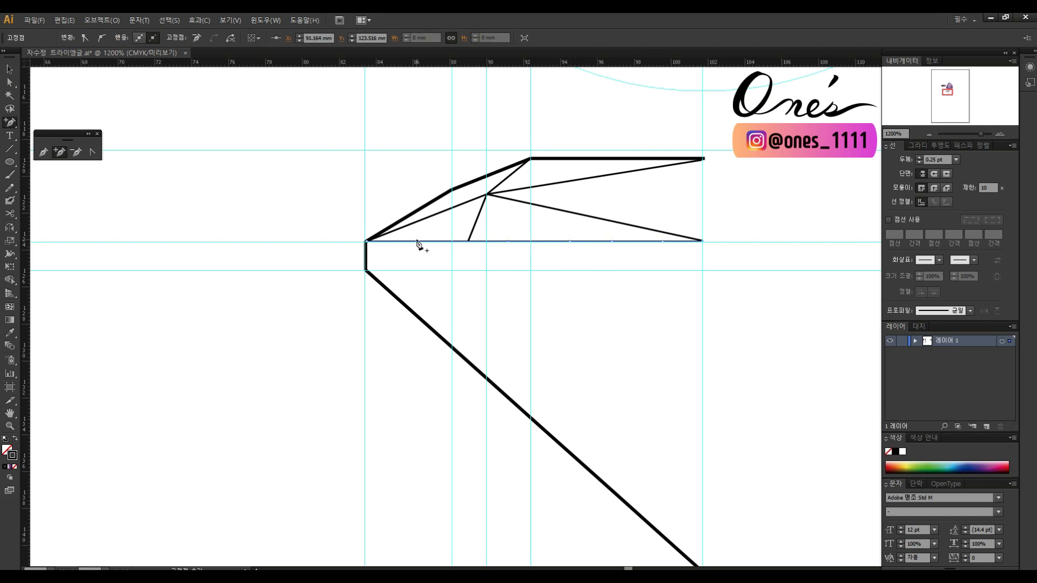
{"action": "left_click", "coordinate": [663, 242]}
{"action": "left_click", "coordinate": [570, 242], "text": "shift"}
{"action": "left_click_drag", "start_coordinate": [408, 241], "coordinate": [409, 246]}
{"action": "left_click", "coordinate": [162, 149]}
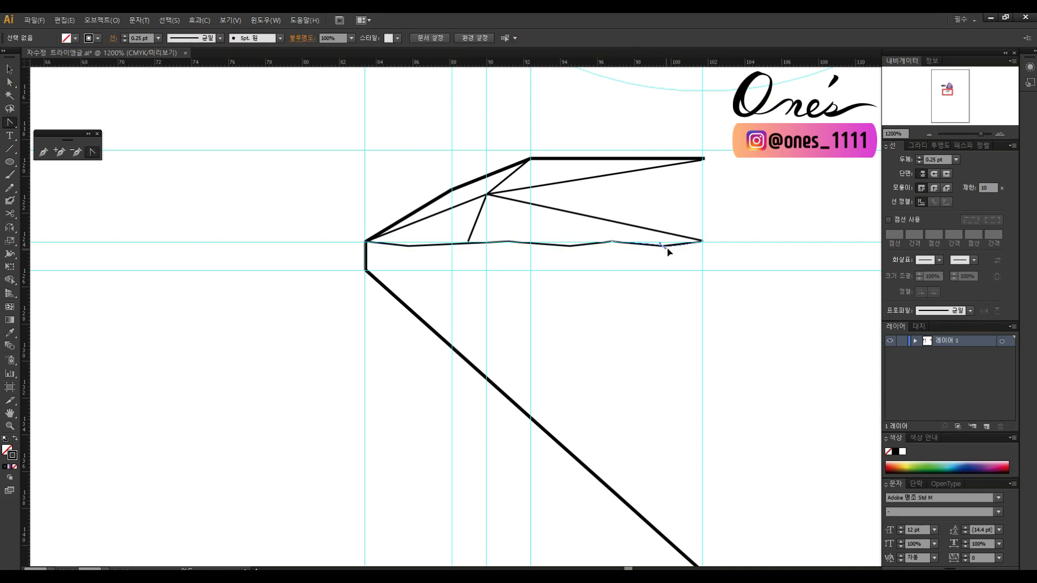
- Convert the lowered anchor points of the girdle line to smooth points so it becomes a wavy curve
{"action": "left_click", "coordinate": [664, 246]}
{"action": "left_click_drag", "start_coordinate": [587, 248], "coordinate": [588, 248]}
{"action": "left_click_drag", "start_coordinate": [408, 246], "coordinate": [431, 247]}
{"action": "key", "text": "a"}
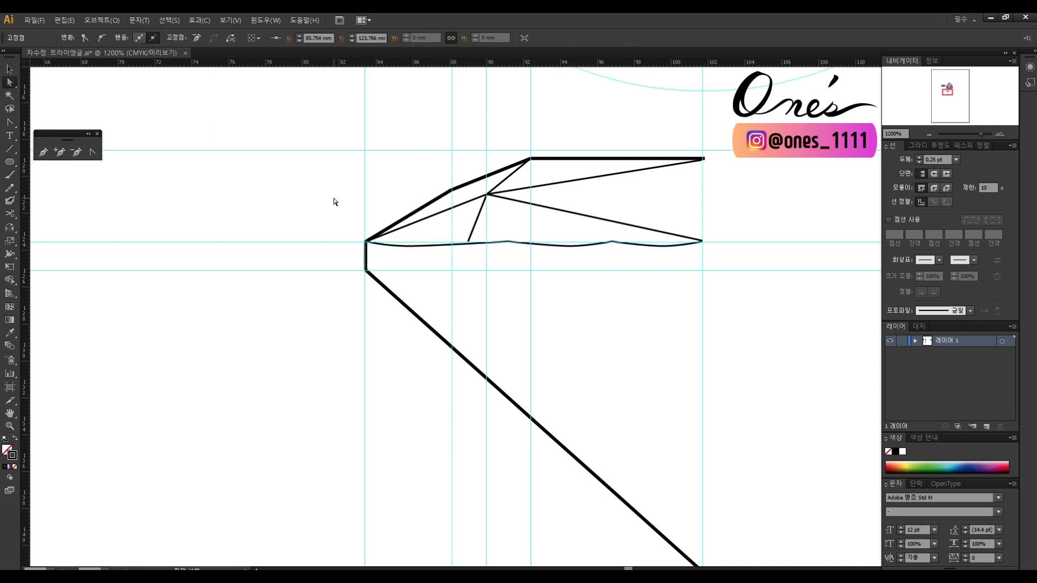
- Add an anchor point in the left part of the wavy girdle line and adjust the neighbouring curve points
{"action": "left_click_drag", "start_coordinate": [335, 198], "coordinate": [427, 221]}
{"action": "left_click", "coordinate": [533, 267]}
{"action": "left_click", "coordinate": [543, 267]}
{"action": "key", "text": "a"}
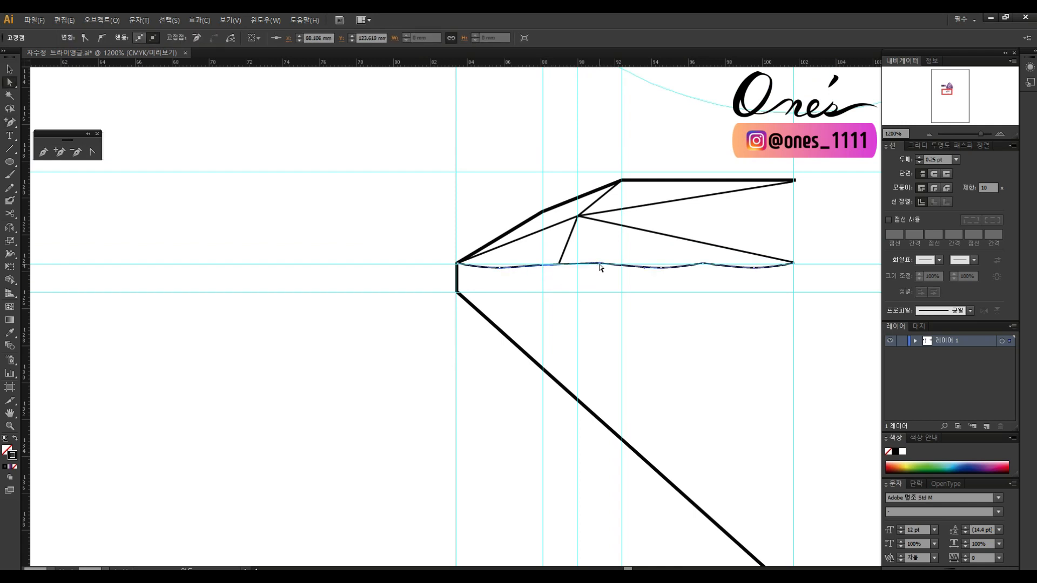
{"action": "left_click", "coordinate": [623, 285]}
{"action": "left_click", "coordinate": [575, 264]}
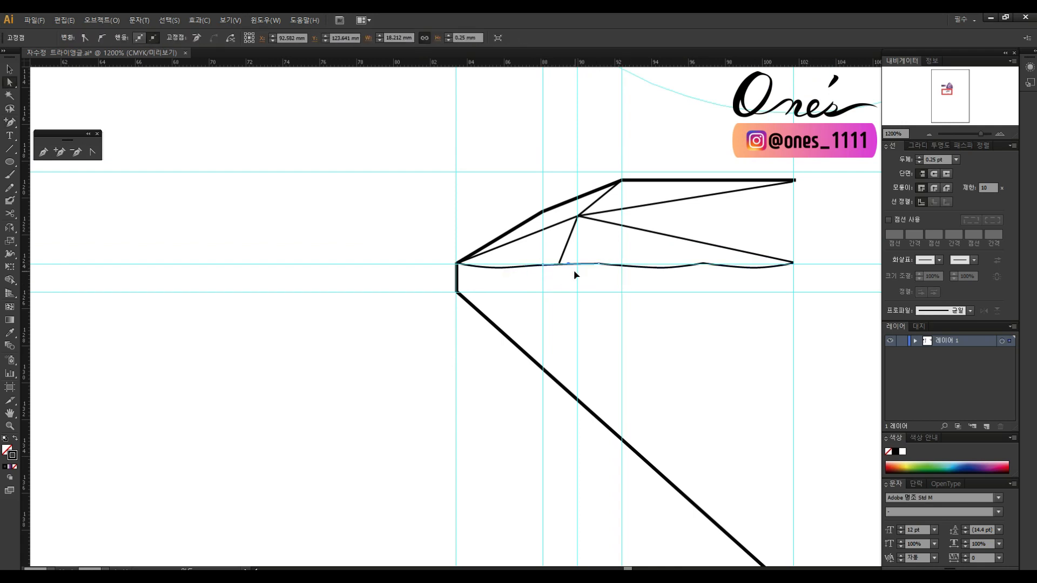
{"action": "scroll", "coordinate": [605, 294], "scroll_direction": "up", "scroll_amount": 3}
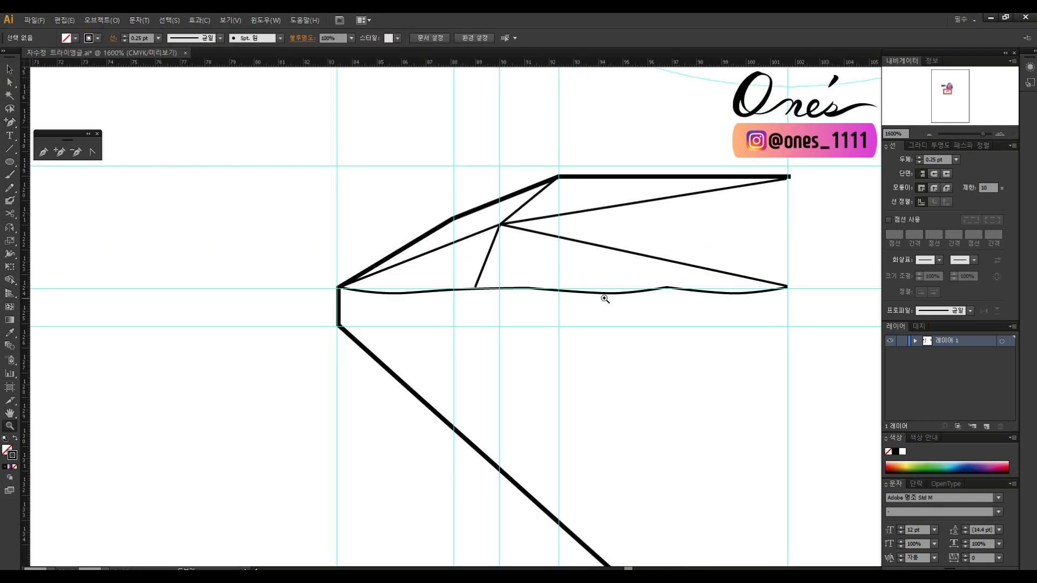
{"action": "left_click", "coordinate": [397, 295]}
{"action": "left_click_drag", "start_coordinate": [397, 295], "coordinate": [390, 294]}
{"action": "left_click", "coordinate": [532, 286]}
{"action": "left_click_drag", "start_coordinate": [576, 295], "coordinate": [527, 298]}
- Add another anchor point near the short facet line's lower end and shape an extra shallow wave in the girdle line
{"action": "left_click", "coordinate": [530, 280]}
{"action": "key", "text": "plus"}
{"action": "left_click", "coordinate": [508, 279]}
{"action": "key", "text": "a"}
{"action": "left_click", "coordinate": [537, 295]}
{"action": "left_click", "coordinate": [433, 280]}
{"action": "left_click_drag", "start_coordinate": [424, 281], "coordinate": [416, 280]}
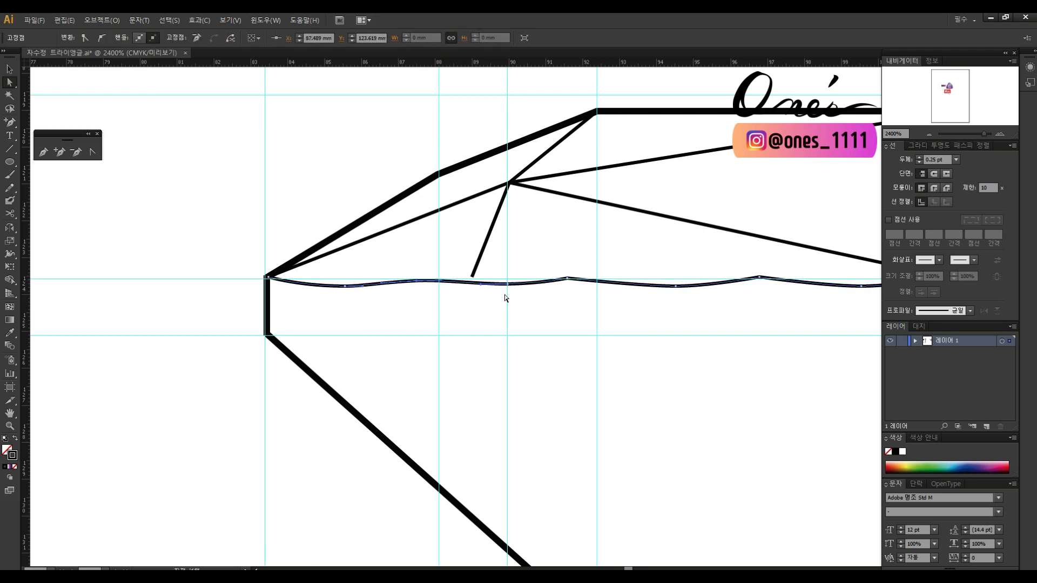
{"action": "left_click", "coordinate": [346, 286]}
{"action": "left_click_drag", "start_coordinate": [509, 285], "coordinate": [497, 287]}
{"action": "left_click", "coordinate": [539, 293]}
{"action": "left_click_drag", "start_coordinate": [569, 278], "coordinate": [465, 260]}
- Place a vertically mirrored copy of the wavy girdle line on the girdle's lower guide
{"action": "left_click", "coordinate": [466, 264]}
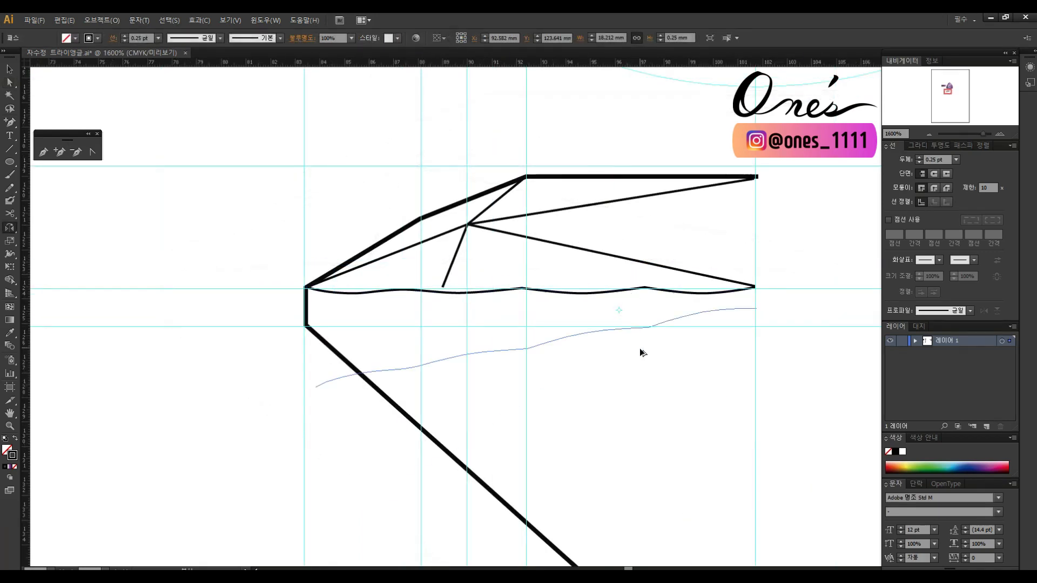
{"action": "left_click_drag", "start_coordinate": [630, 331], "coordinate": [631, 328]}
{"action": "left_click_drag", "start_coordinate": [630, 329], "coordinate": [630, 327]}
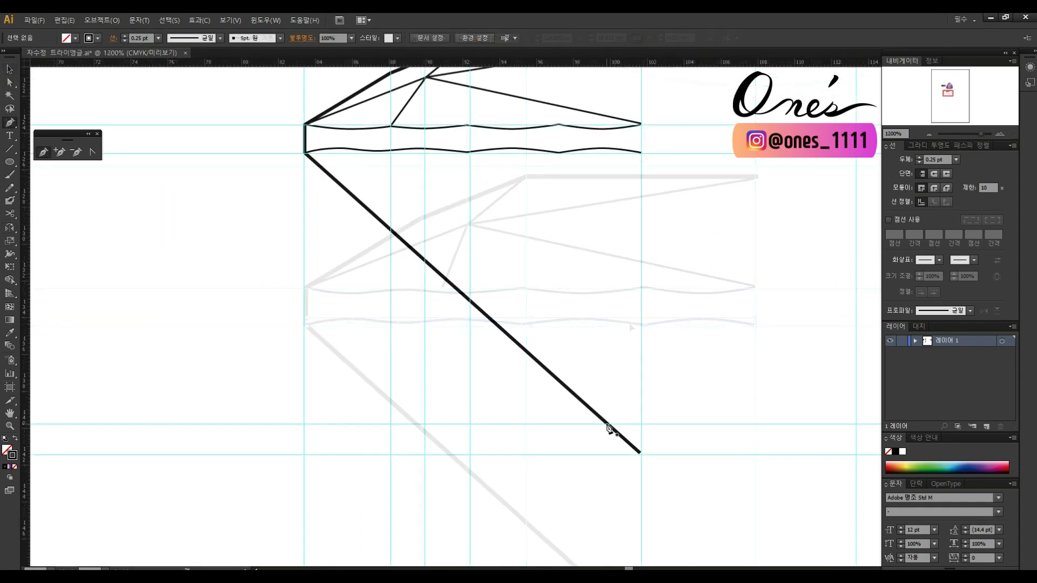
- Draw pavilion facet lines from a point on the lower sloped edge near the tip up to the girdle's lower edge
{"action": "left_click", "coordinate": [641, 156]}
{"action": "left_click", "coordinate": [702, 146], "text": "ctrl"}
{"action": "mouse_move", "coordinate": [672, 323]}
{"action": "left_mouse_down"}
{"action": "mouse_move", "coordinate": [732, 331]}
{"action": "mouse_move", "coordinate": [744, 349]}
{"action": "left_mouse_up"}
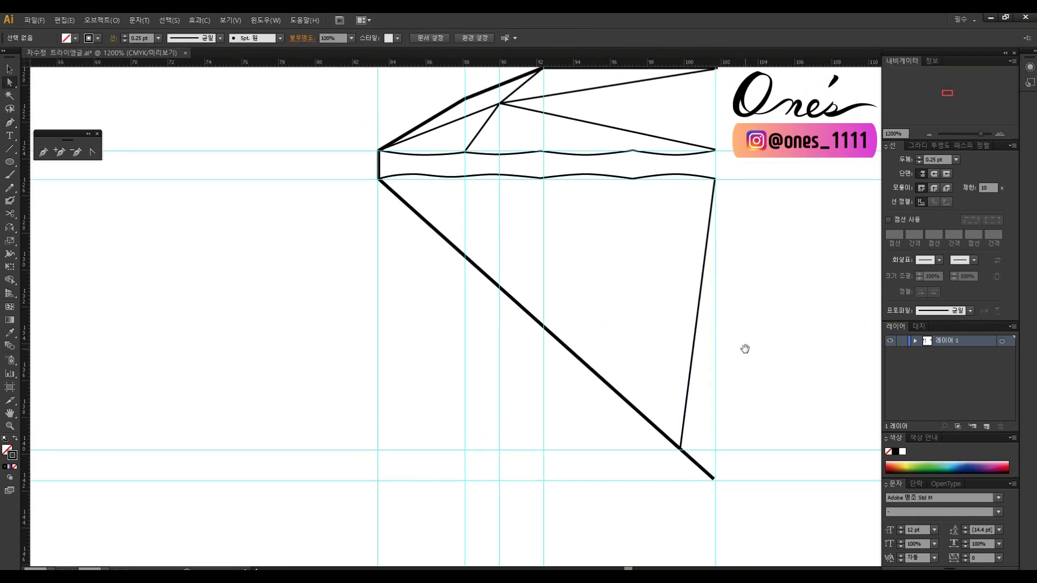
{"action": "left_click", "coordinate": [680, 450], "text": "ctrl"}
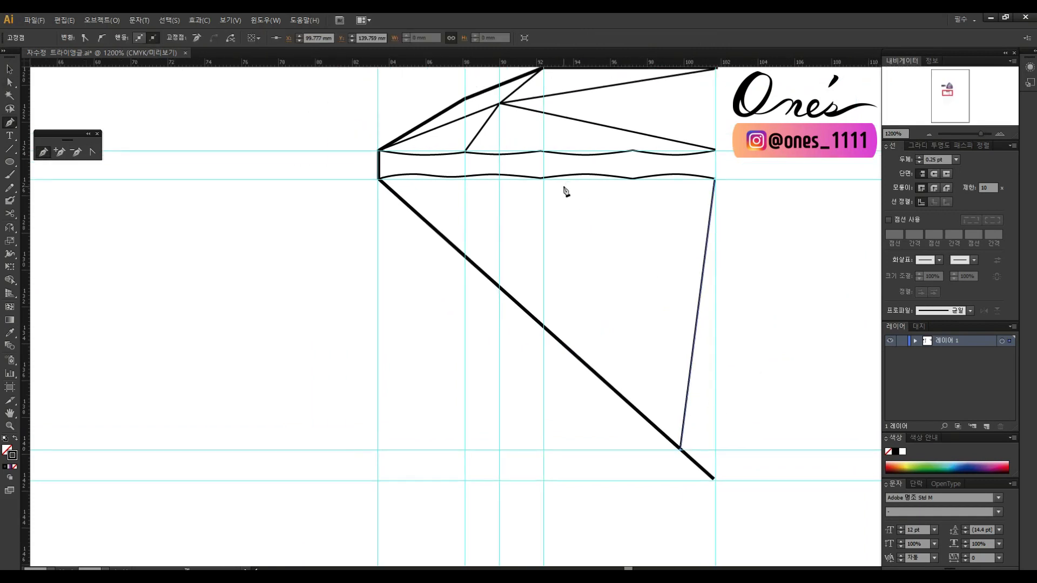
- Select all left-half side-view lines and mirror a copy across the centre guide to complete the gem
{"action": "key", "text": "ctrl+a"}
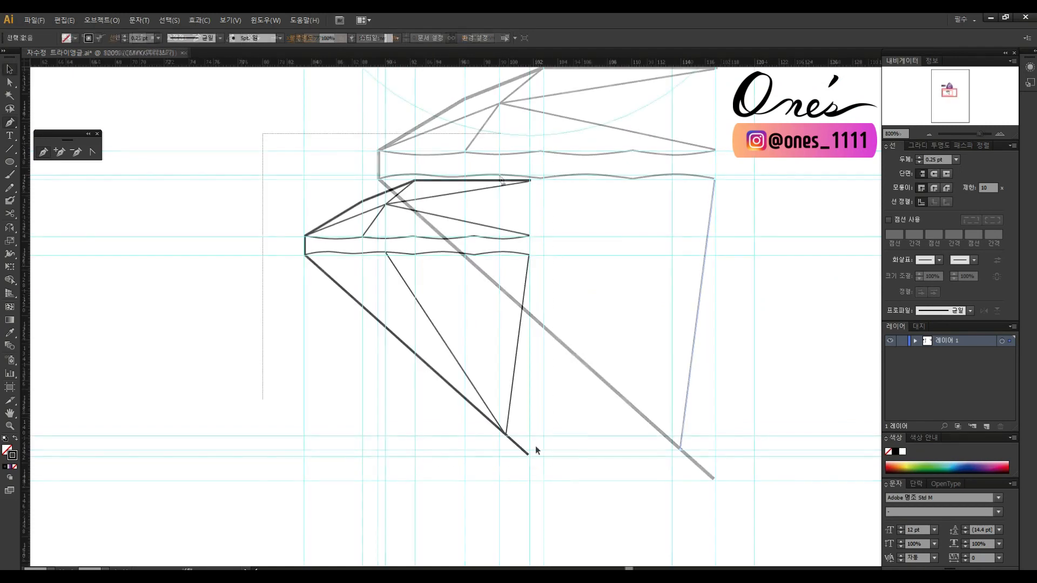
{"action": "key", "text": "ctrl+minus"}
{"action": "key", "text": "r"}
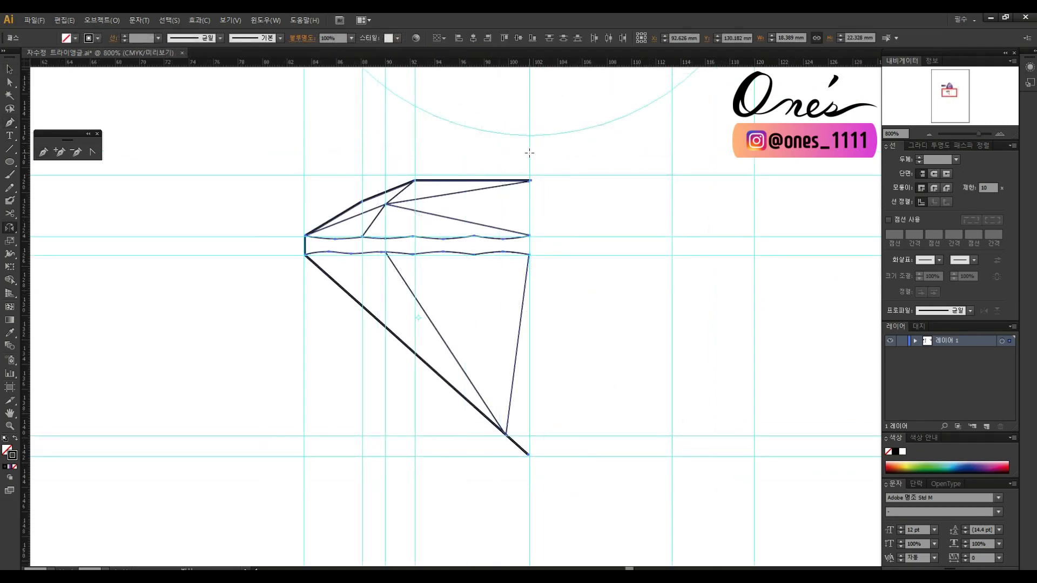
{"action": "left_click_drag", "start_coordinate": [518, 185], "coordinate": [736, 377]}
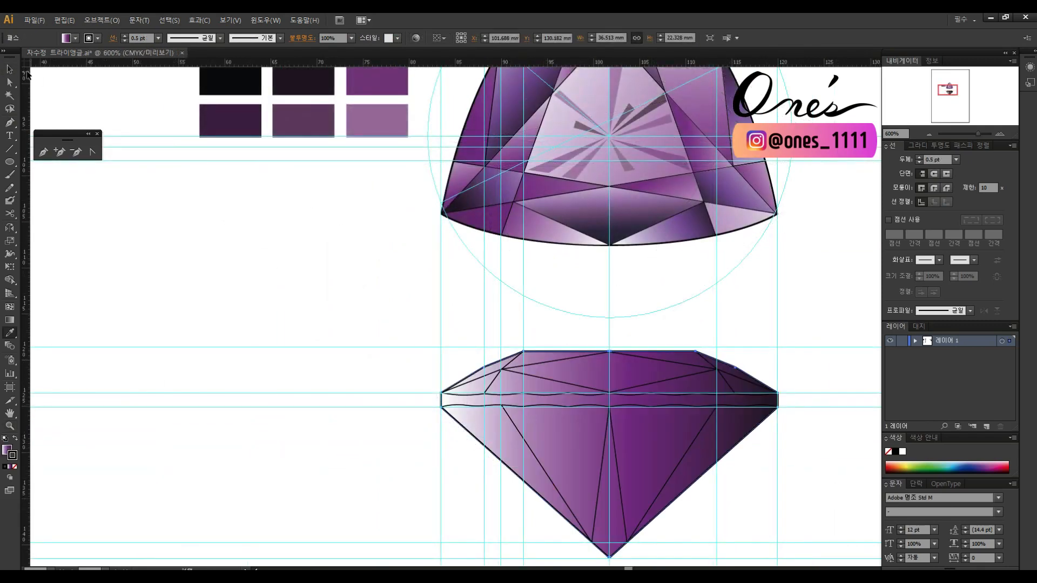
- Redirect the side view's purple gradient vertically so it runs from darker at the crown to lighter at the tip
{"action": "key", "text": "ctrl+minus"}
{"action": "key", "text": "v"}
{"action": "key", "text": "g"}
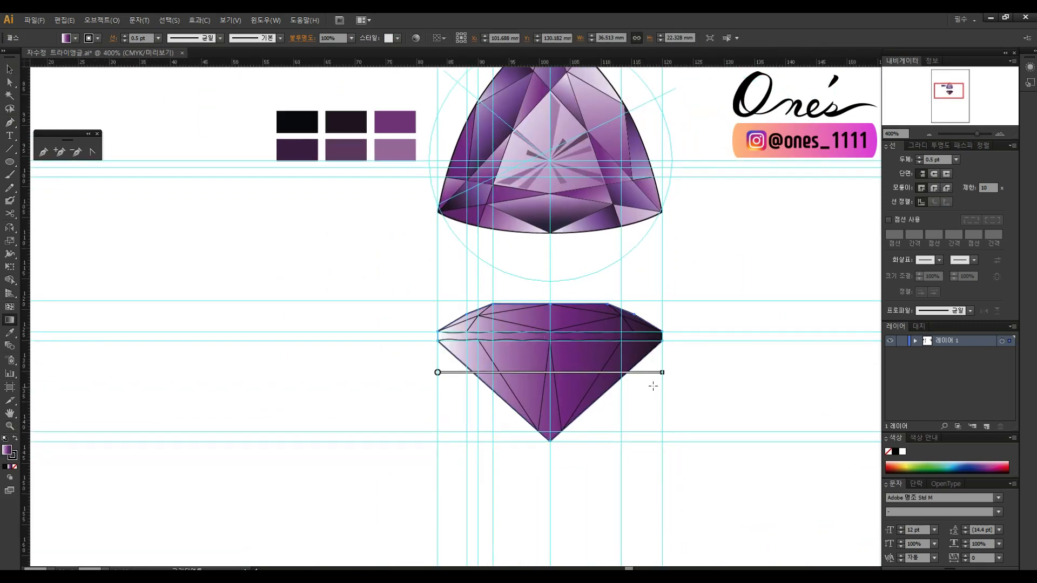
{"action": "mouse_move", "coordinate": [551, 271]}
{"action": "left_mouse_down"}
{"action": "mouse_move", "coordinate": [537, 458]}
{"action": "mouse_move", "coordinate": [548, 495]}
{"action": "mouse_move", "coordinate": [768, 235]}
{"action": "mouse_move", "coordinate": [559, 61]}
{"action": "mouse_move", "coordinate": [546, 450]}
{"action": "mouse_move", "coordinate": [528, 517]}
{"action": "mouse_move", "coordinate": [542, 527]}
{"action": "left_mouse_up"}
{"action": "left_click_drag", "start_coordinate": [555, 297], "coordinate": [557, 203]}
{"action": "left_click_drag", "start_coordinate": [557, 264], "coordinate": [559, 211]}
{"action": "left_click_drag", "start_coordinate": [550, 254], "coordinate": [552, 242]}
- Draw a triangular shape over the crown facet between the left inner vertex, the table's left corner and the table's centre
{"action": "left_click", "coordinate": [325, 257]}
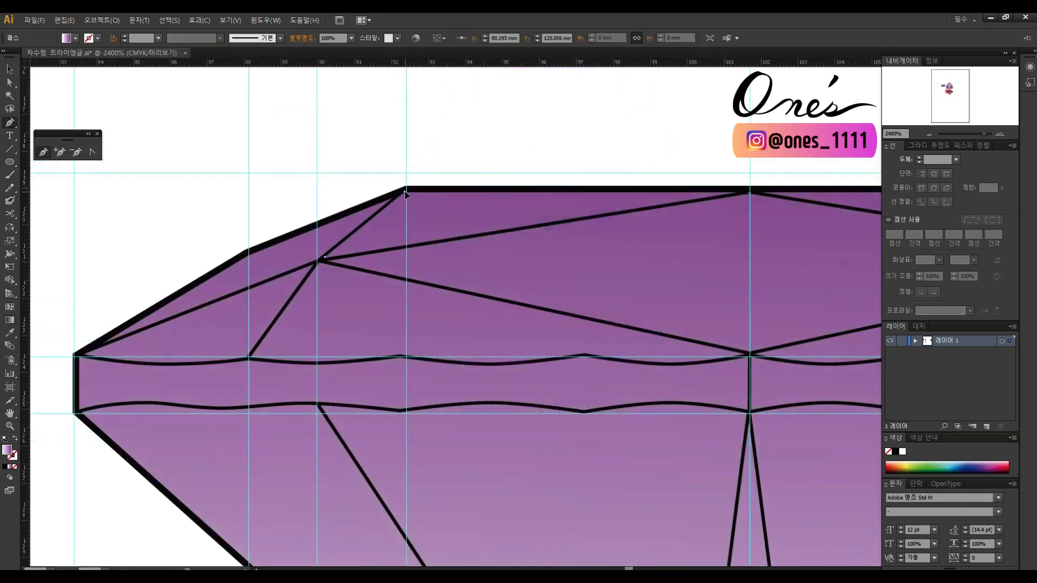
{"action": "left_click", "coordinate": [405, 192]}
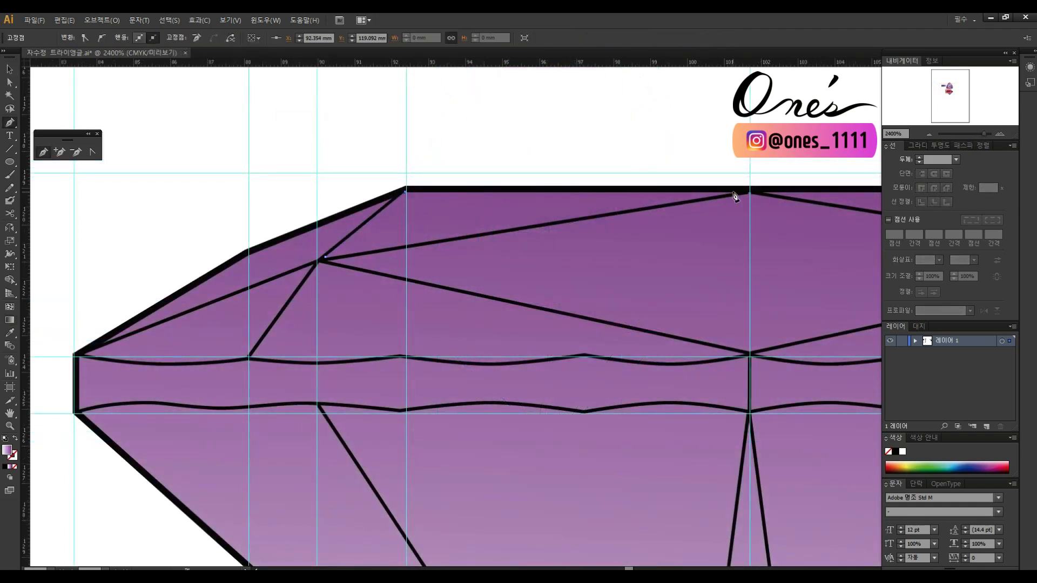
{"action": "left_click", "coordinate": [732, 192]}
{"action": "left_click", "coordinate": [325, 258]}
- Fill the triangular crown facet with a gradient from strong purple at its left end to a lighter purple towards the centre
{"action": "left_click", "coordinate": [545, 324], "text": "ctrl+alt"}
{"action": "left_click", "coordinate": [545, 324], "text": "ctrl+alt"}
{"action": "left_click", "coordinate": [545, 324], "text": "ctrl+alt"}
{"action": "left_click", "coordinate": [544, 324], "text": "ctrl+alt"}
{"action": "key", "text": "v"}
{"action": "left_click", "coordinate": [19, 320]}
{"action": "left_click_drag", "start_coordinate": [469, 274], "coordinate": [516, 387]}
{"action": "left_click", "coordinate": [14, 82]}
{"action": "left_click", "coordinate": [291, 238]}
{"action": "left_click", "coordinate": [459, 317], "text": "ctrl"}
{"action": "left_click", "coordinate": [440, 123]}
{"action": "left_click", "coordinate": [613, 229]}
{"action": "left_click", "coordinate": [509, 313], "text": "ctrl"}
{"action": "left_click_drag", "start_coordinate": [508, 314], "coordinate": [572, 268]}
{"action": "left_click", "coordinate": [452, 345], "text": "ctrl"}
{"action": "left_click_drag", "start_coordinate": [452, 346], "coordinate": [580, 302]}
- Draw the outer left crown facet between the sloped edge and the inner vertex, filled with a dark-to-violet gradient
{"action": "key", "text": "p"}
{"action": "left_click", "coordinate": [649, 221]}
{"action": "left_click", "coordinate": [551, 259]}
{"action": "left_click", "coordinate": [455, 317]}
{"action": "left_click", "coordinate": [597, 264]}
{"action": "left_click", "coordinate": [649, 221]}
{"action": "key", "text": "a"}
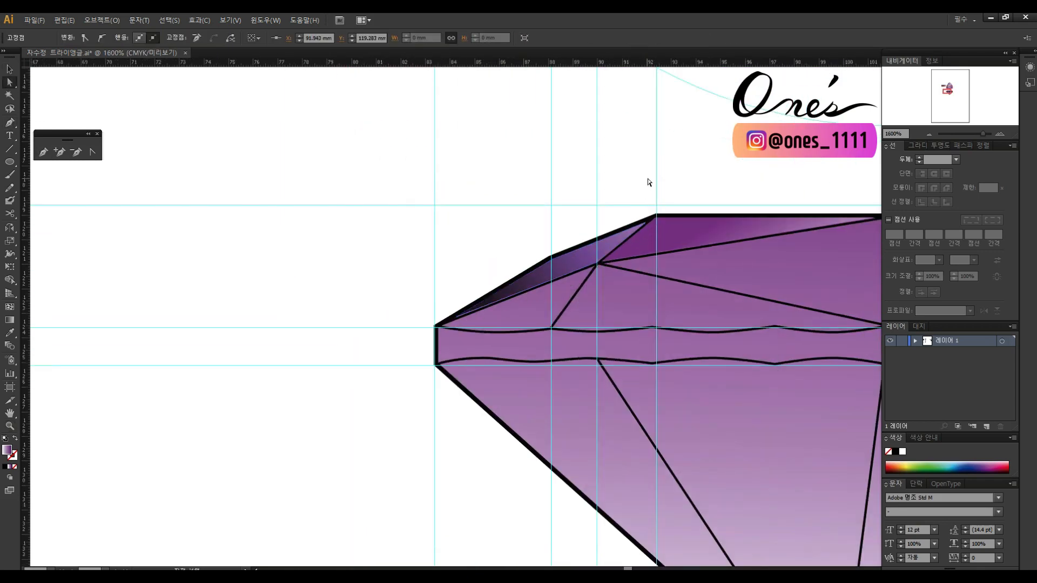
{"action": "left_click", "coordinate": [650, 182]}
- Place a mirrored copy of the dark outer left crown facet on the crown's right side
{"action": "key", "text": "ctrl+minus"}
{"action": "key", "text": "ctrl+minus"}
{"action": "key", "text": "ctrl+equal"}
{"action": "left_click", "coordinate": [299, 271]}
{"action": "key", "text": "i"}
{"action": "left_click_drag", "start_coordinate": [330, 269], "coordinate": [831, 229]}
{"action": "key", "text": "a"}
{"action": "left_click", "coordinate": [831, 229]}
{"action": "left_click_drag", "start_coordinate": [849, 272], "coordinate": [762, 245]}
{"action": "left_click_drag", "start_coordinate": [769, 286], "coordinate": [782, 293]}
{"action": "left_click", "coordinate": [801, 260]}
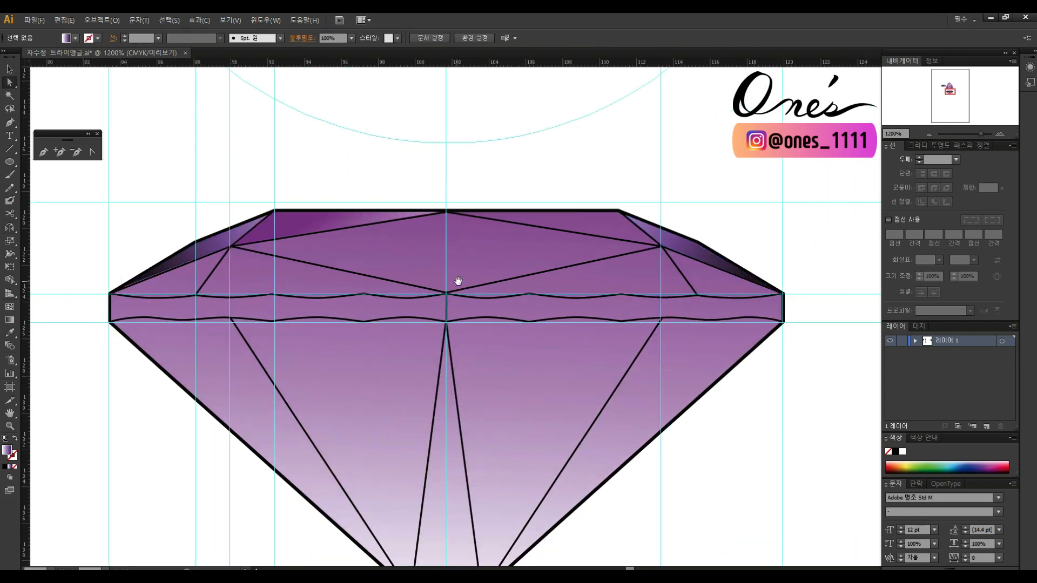
- Draw the lower right crown facet between the inner vertex, the girdle's right corner and the girdle's wavy upper edge
{"action": "left_click_drag", "start_coordinate": [494, 287], "coordinate": [637, 273]}
{"action": "left_click", "coordinate": [475, 208]}
{"action": "left_click", "coordinate": [489, 169]}
{"action": "left_click_drag", "start_coordinate": [810, 210], "coordinate": [515, 269]}
{"action": "key", "text": "ctrl+equal"}
{"action": "key", "text": "ctrl+equal"}
{"action": "left_click_drag", "start_coordinate": [653, 283], "coordinate": [618, 233]}
{"action": "key", "text": "p"}
{"action": "left_click", "coordinate": [534, 221]}
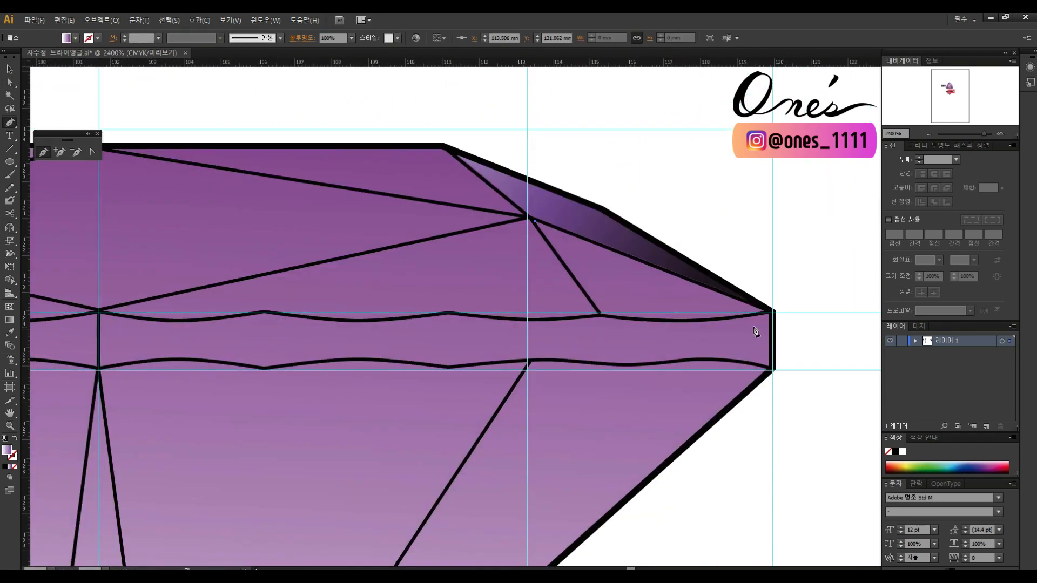
{"action": "left_click", "coordinate": [763, 310]}
{"action": "left_click", "coordinate": [600, 314]}
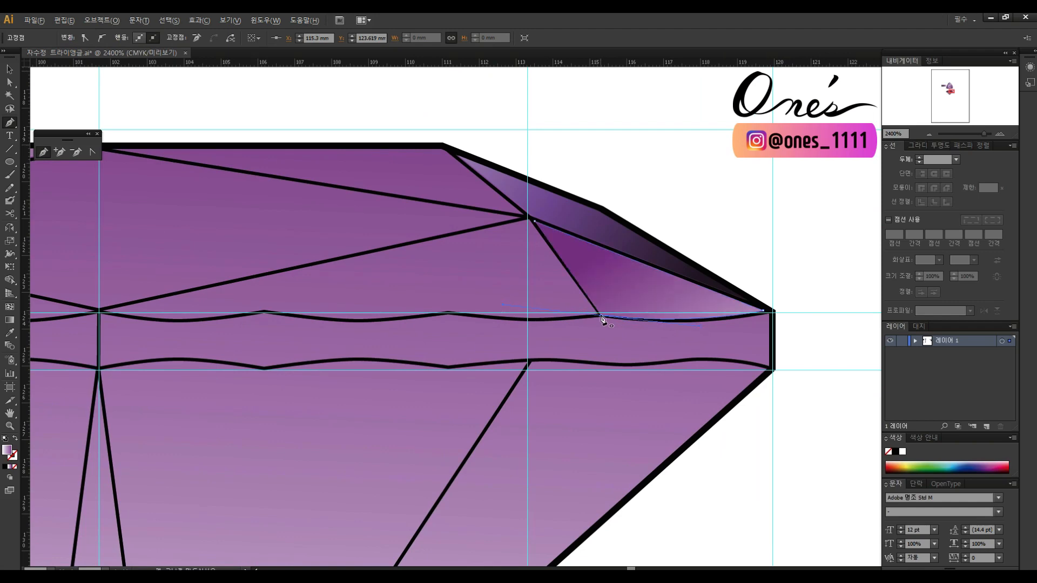
- Align the lower inner anchor of the new right crown facet with the girdle's wavy edge
{"action": "key", "text": "a"}
{"action": "left_click", "coordinate": [619, 316]}
{"action": "left_click", "coordinate": [600, 315]}
{"action": "left_click_drag", "start_coordinate": [600, 316], "coordinate": [599, 314]}
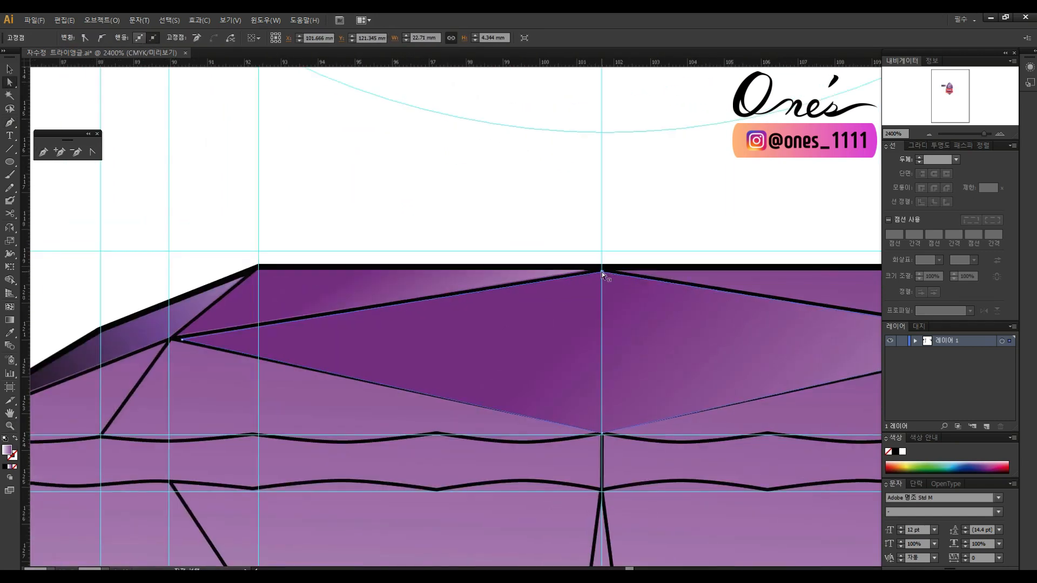
- Fill the central diamond-shaped crown facet with a gradient running from pale lavender at its left end through violet to dark at its right end
{"action": "left_click", "coordinate": [600, 432]}
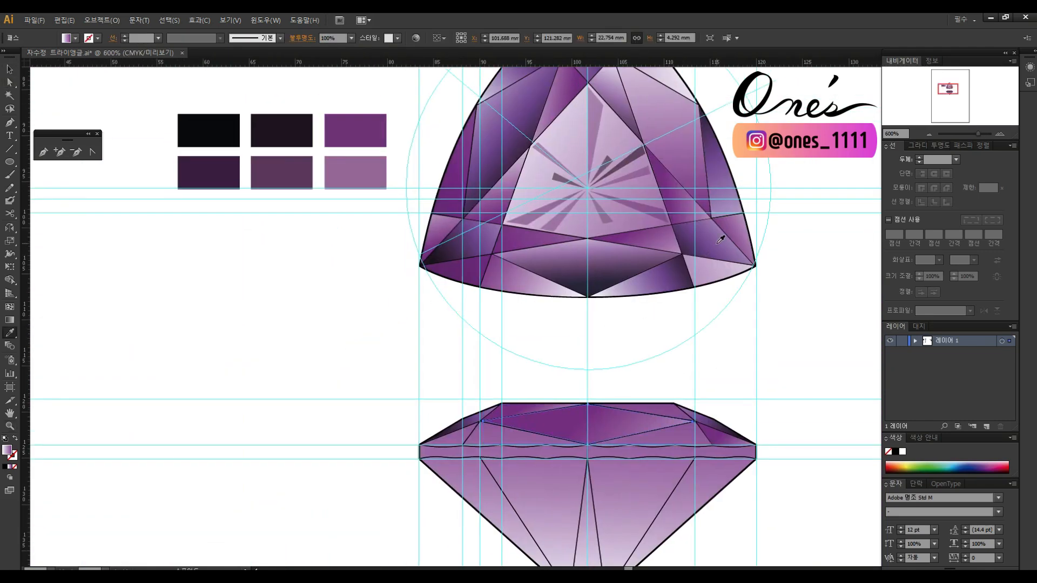
{"action": "left_click", "coordinate": [717, 244]}
{"action": "left_click_drag", "start_coordinate": [431, 342], "coordinate": [387, 245]}
{"action": "key", "text": "g"}
{"action": "left_click_drag", "start_coordinate": [667, 452], "coordinate": [636, 419]}
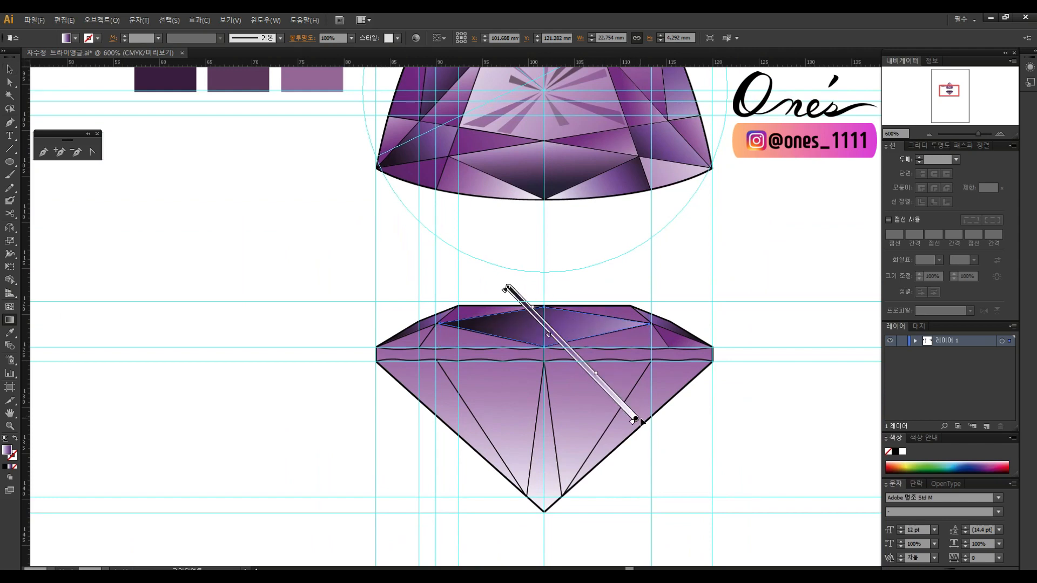
{"action": "left_click_drag", "start_coordinate": [505, 280], "coordinate": [643, 193]}
{"action": "left_click_drag", "start_coordinate": [533, 341], "coordinate": [479, 413]}
{"action": "mouse_move", "coordinate": [588, 262]}
{"action": "left_mouse_down"}
{"action": "mouse_move", "coordinate": [619, 286]}
{"action": "mouse_move", "coordinate": [612, 272]}
{"action": "left_mouse_up"}
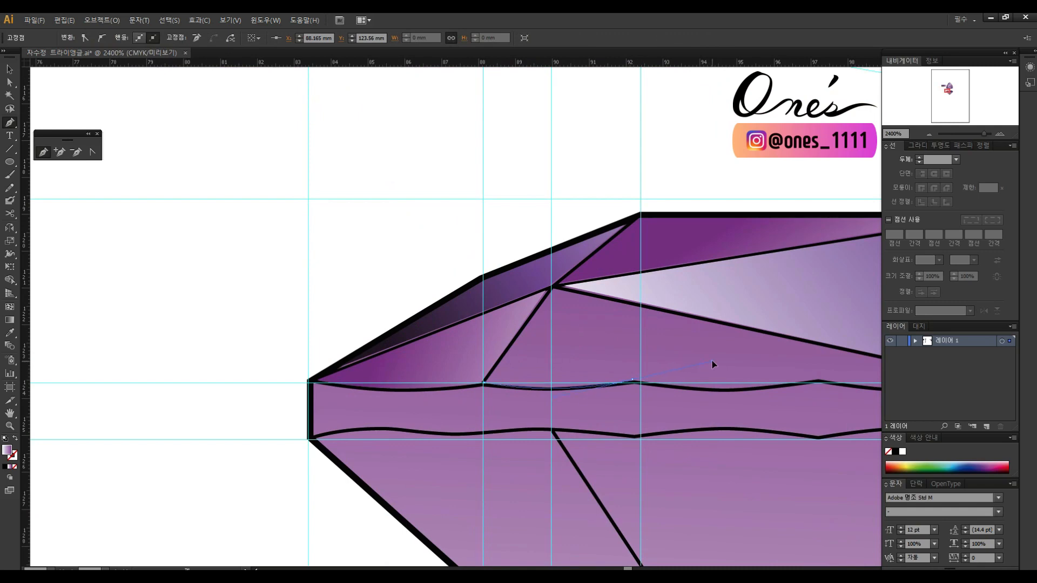
- Draw the lower left crown facet along the girdle's wavy edge to the centre, filled with a strong-purple-to-white gradient
{"action": "left_click", "coordinate": [551, 287]}
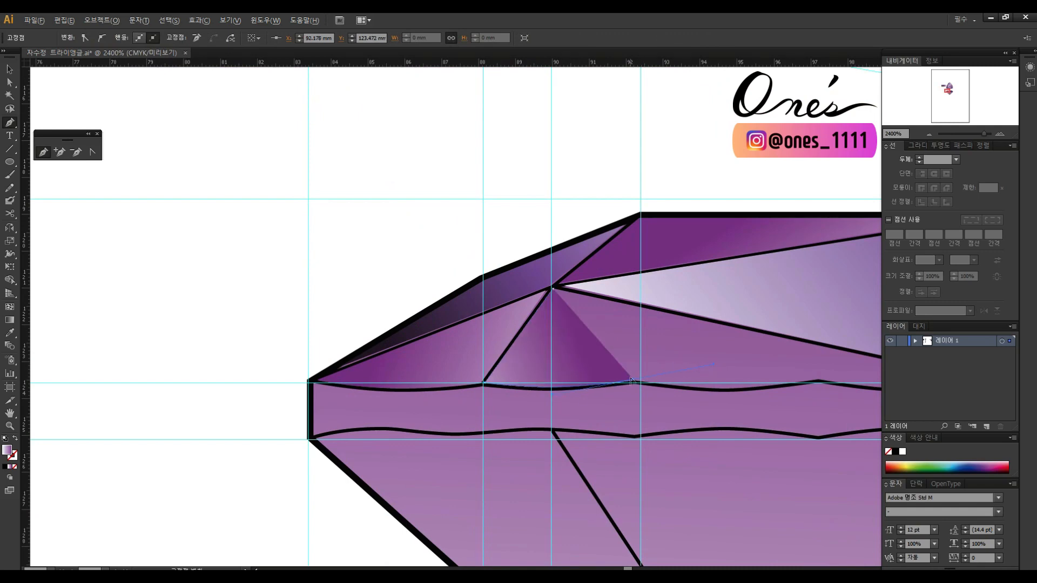
{"action": "left_click_drag", "start_coordinate": [753, 381], "coordinate": [572, 363]}
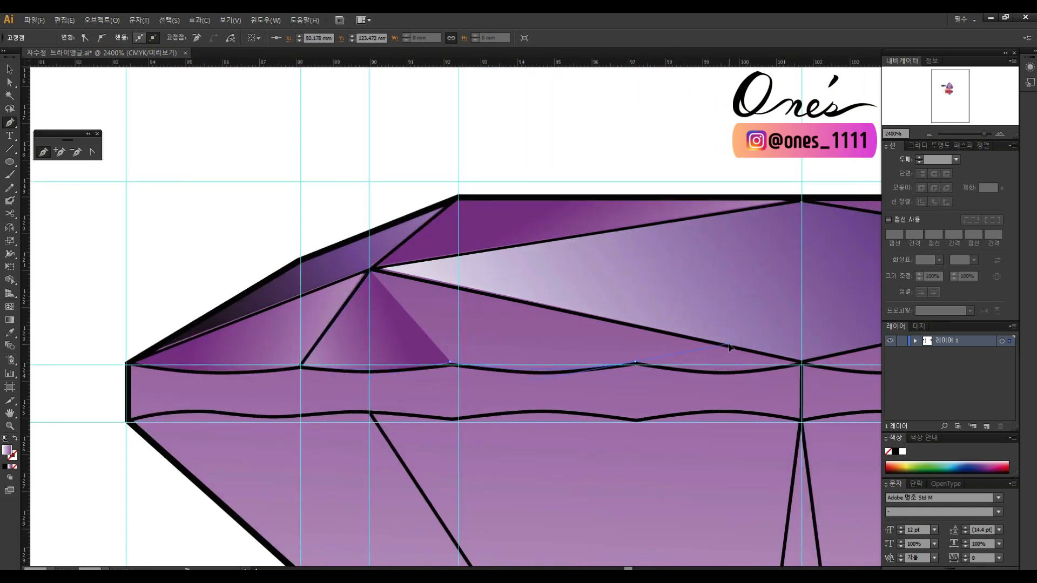
{"action": "left_click", "coordinate": [635, 362]}
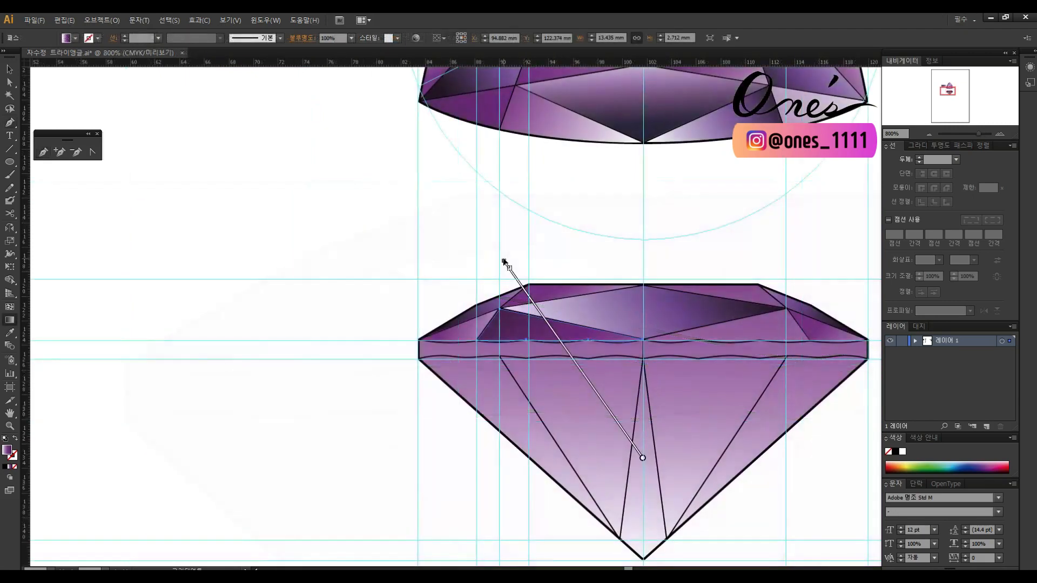
{"action": "mouse_move", "coordinate": [502, 260]}
{"action": "left_mouse_down"}
{"action": "mouse_move", "coordinate": [408, 288]}
{"action": "mouse_move", "coordinate": [672, 389]}
{"action": "left_mouse_up"}
{"action": "left_click_drag", "start_coordinate": [427, 278], "coordinate": [644, 366]}
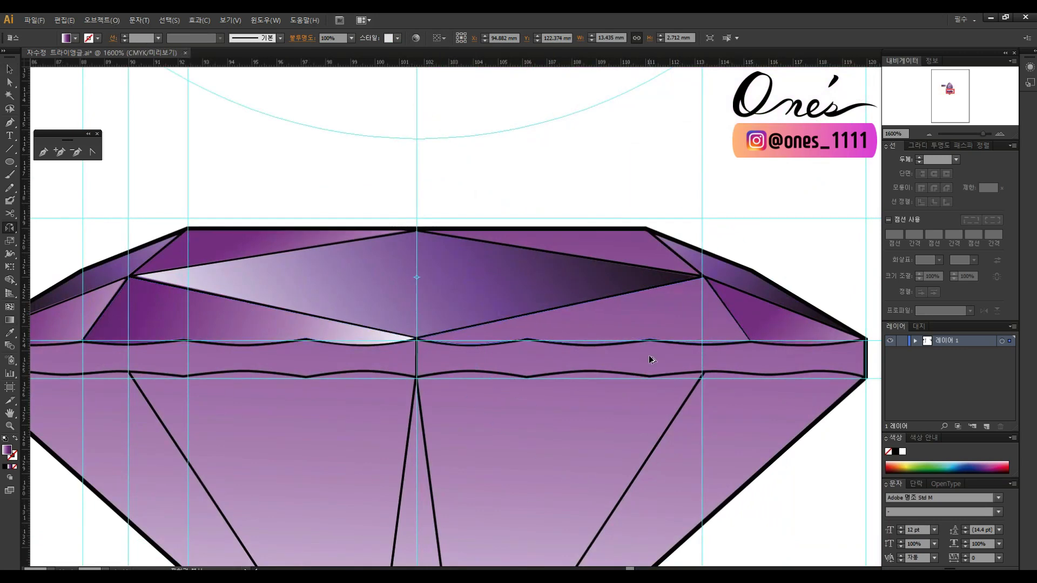
- Mirror the lower left crown facet onto the crown's right side and fill the copy with a dark-to-lavender violet gradient
{"action": "key", "text": "ctrl+alt+space"}
{"action": "left_click", "coordinate": [507, 312], "text": "ctrl+alt"}
{"action": "left_click", "coordinate": [506, 313], "text": "ctrl+alt"}
{"action": "left_click", "coordinate": [507, 312], "text": "ctrl+alt"}
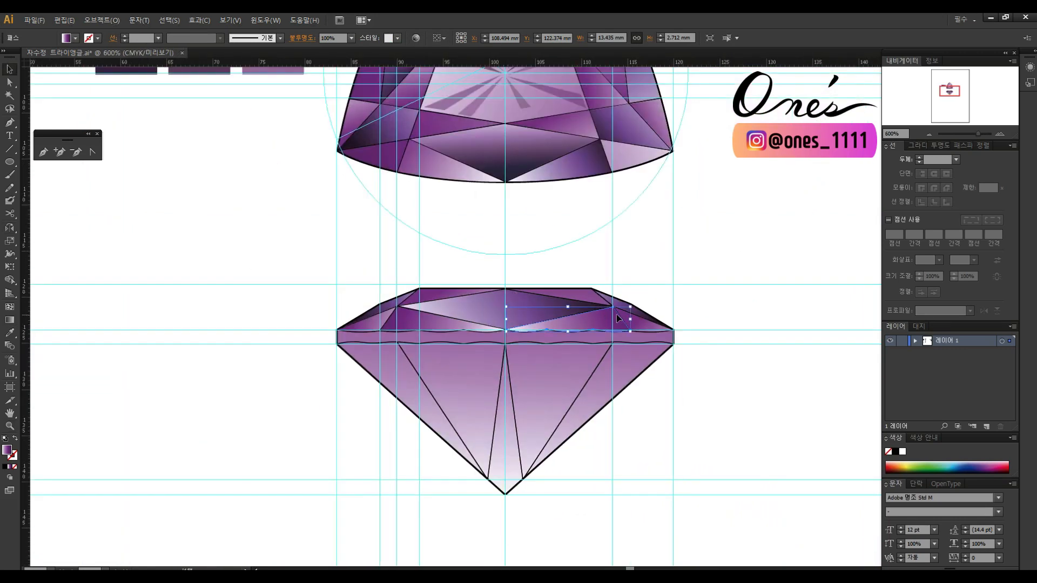
{"action": "key", "text": "i"}
{"action": "left_click", "coordinate": [636, 306]}
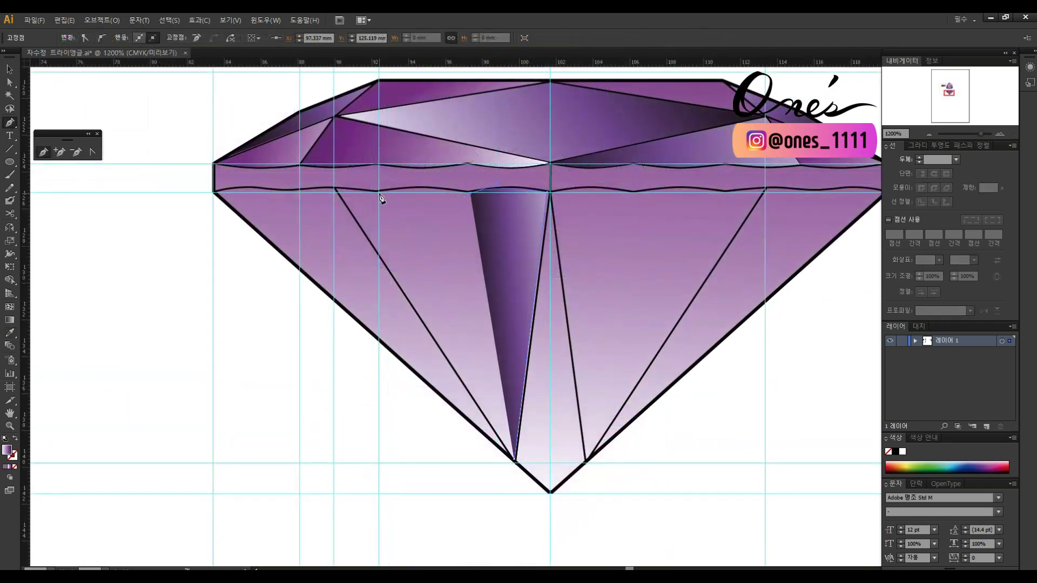
- Draw the large left pavilion facet from the girdle's wavy lower edge down to the left vertex near the pavilion's tip
{"action": "mouse_move", "coordinate": [346, 212]}
{"action": "left_mouse_down"}
{"action": "mouse_move", "coordinate": [380, 194]}
{"action": "mouse_move", "coordinate": [339, 193]}
{"action": "left_mouse_up"}
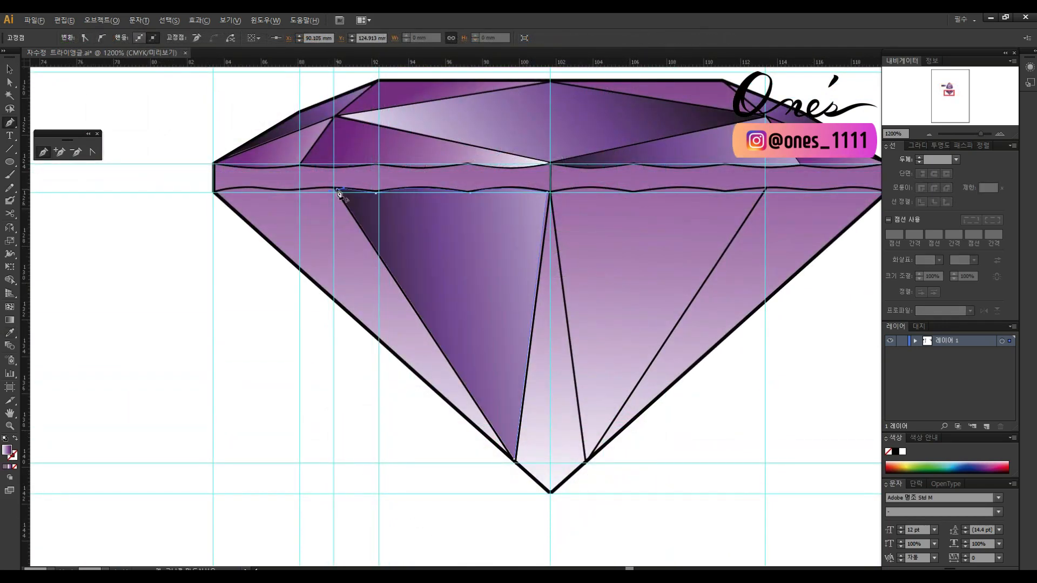
{"action": "left_click", "coordinate": [514, 463]}
{"action": "key", "text": "v"}
{"action": "left_click", "coordinate": [576, 288]}
- Align the large left pavilion facet's upper anchors with the centre line and the girdle's wavy lower edge
{"action": "key", "text": "z"}
{"action": "left_click_drag", "start_coordinate": [486, 219], "coordinate": [495, 310]}
{"action": "double_click", "coordinate": [462, 314]}
{"action": "key", "text": "a"}
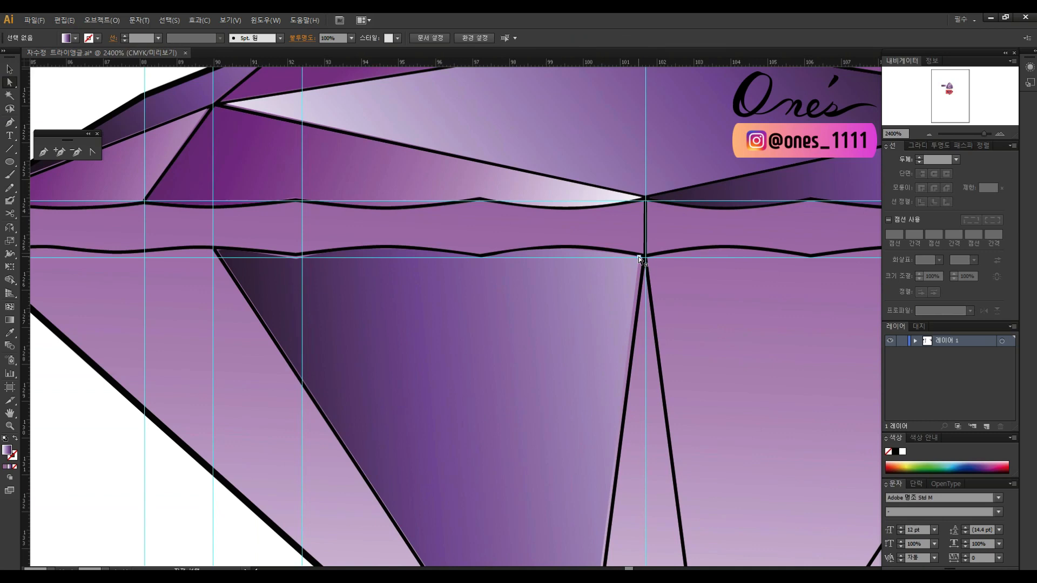
{"action": "left_click_drag", "start_coordinate": [639, 258], "coordinate": [643, 258]}
{"action": "scroll", "coordinate": [560, 241], "scroll_direction": "left", "scroll_amount": 5}
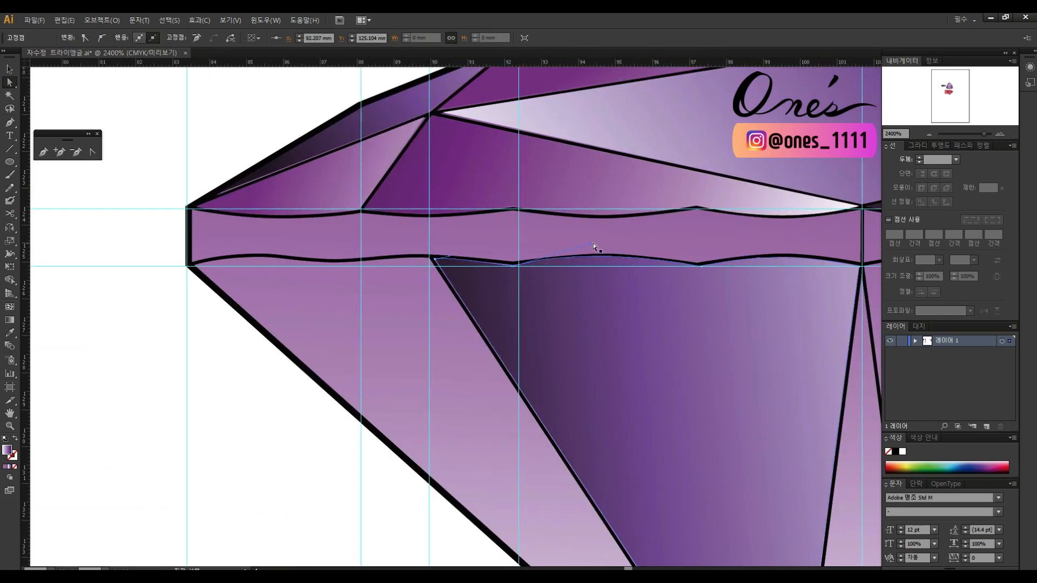
- Fill the large left pavilion facet with a gradient from strong purple at the girdle to pale purple at its lower tip
{"action": "key", "text": "v"}
{"action": "key", "text": "ctrl+minus"}
{"action": "key", "text": "ctrl+minus"}
{"action": "key", "text": "ctrl+minus"}
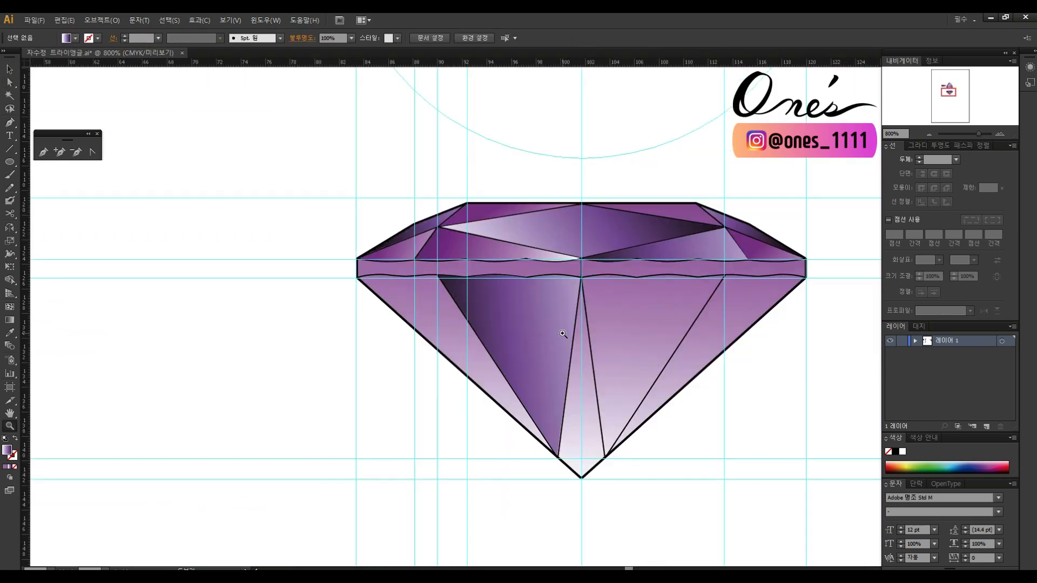
{"action": "key", "text": "i"}
{"action": "left_click", "coordinate": [448, 254]}
{"action": "left_click", "coordinate": [9, 320]}
{"action": "left_click_drag", "start_coordinate": [666, 352], "coordinate": [637, 330]}
{"action": "left_click_drag", "start_coordinate": [398, 374], "coordinate": [588, 180]}
{"action": "left_click_drag", "start_coordinate": [513, 289], "coordinate": [533, 366]}
{"action": "left_click_drag", "start_coordinate": [496, 234], "coordinate": [476, 163]}
- Draw the outer left pavilion facet between the girdle's wavy lower edge, the large facet and the sloped outline
{"action": "mouse_move", "coordinate": [559, 455]}
{"action": "left_mouse_down"}
{"action": "mouse_move", "coordinate": [562, 475]}
{"action": "mouse_move", "coordinate": [558, 453]}
{"action": "left_mouse_up"}
{"action": "left_click_drag", "start_coordinate": [477, 162], "coordinate": [459, 96]}
{"action": "left_click_drag", "start_coordinate": [463, 126], "coordinate": [471, 159]}
{"action": "key", "text": "ctrl+equal"}
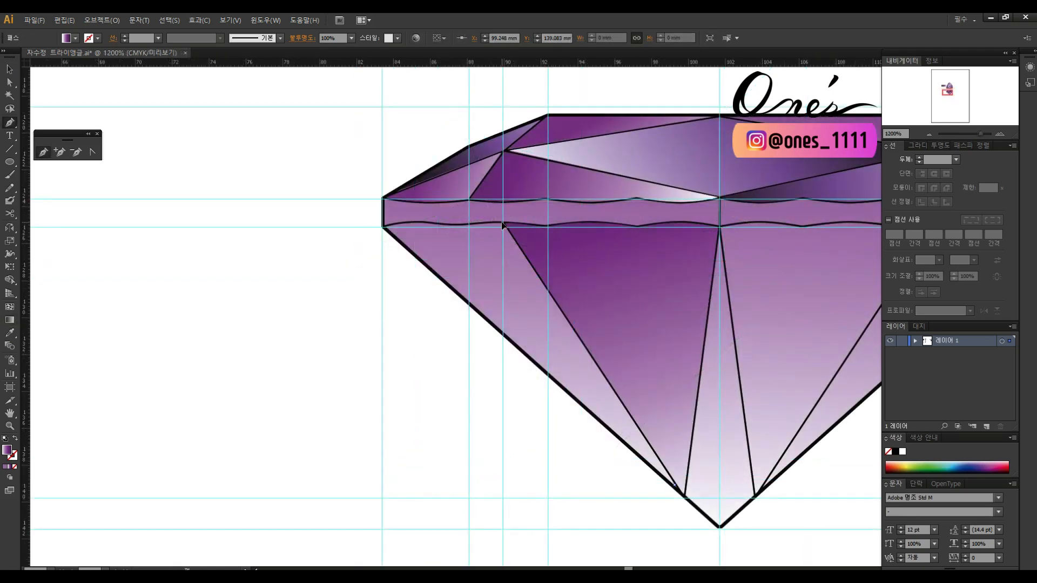
{"action": "key", "text": "p"}
{"action": "left_click", "coordinate": [456, 227]}
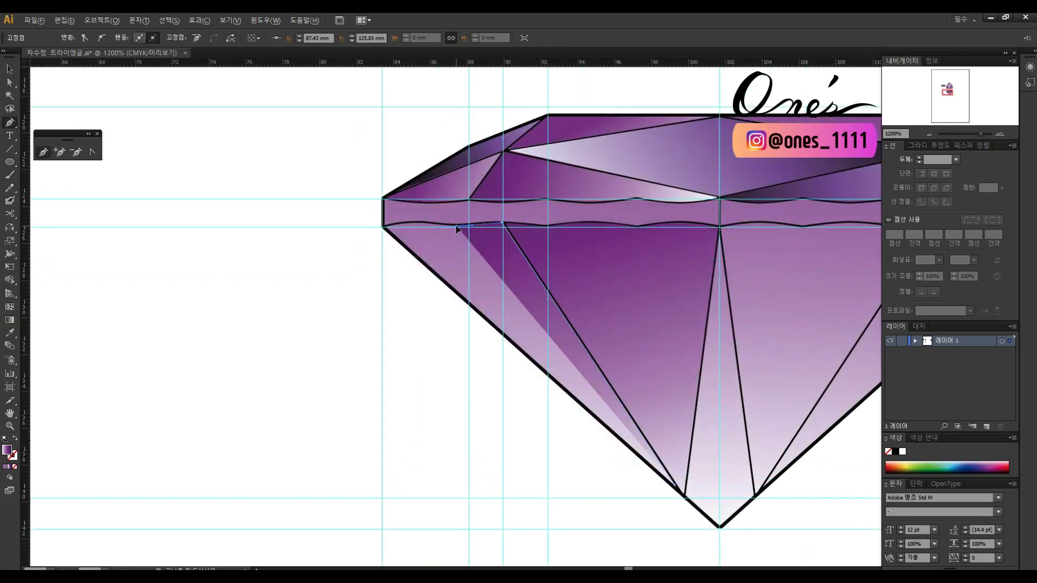
{"action": "left_click", "coordinate": [418, 224]}
{"action": "left_click_drag", "start_coordinate": [383, 228], "coordinate": [380, 229]}
{"action": "key", "text": "ctrl+z"}
{"action": "left_click", "coordinate": [674, 485]}
- Adjust the outer left pavilion facet's anchors to fit the girdle's left corner and wavy lower edge
{"action": "key", "text": "a"}
{"action": "left_click", "coordinate": [394, 277]}
{"action": "left_click_drag", "start_coordinate": [557, 327], "coordinate": [505, 302]}
{"action": "left_click", "coordinate": [479, 276]}
{"action": "key", "text": "a"}
{"action": "left_click", "coordinate": [411, 210]}
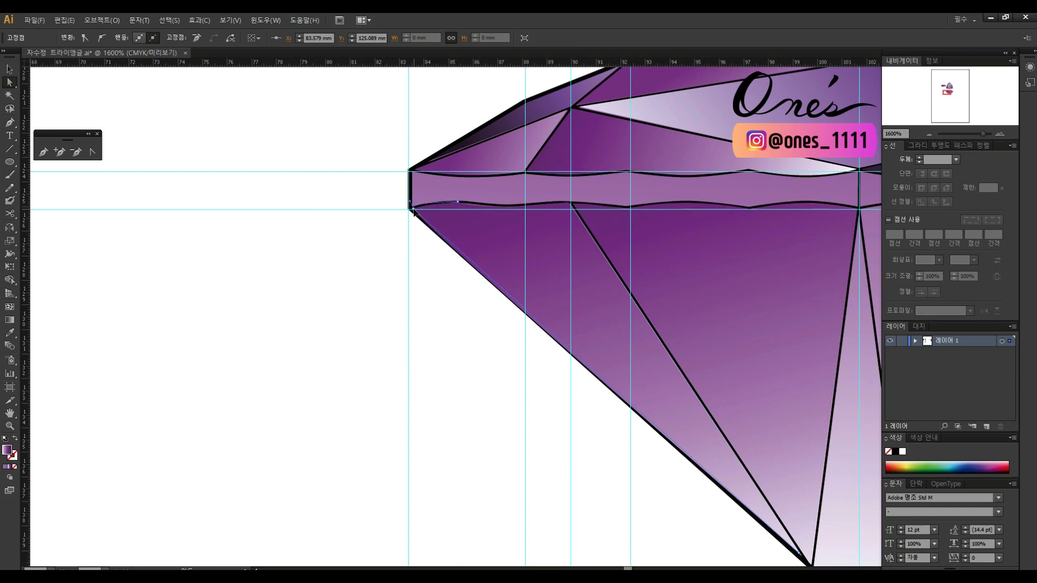
{"action": "left_click", "coordinate": [461, 203]}
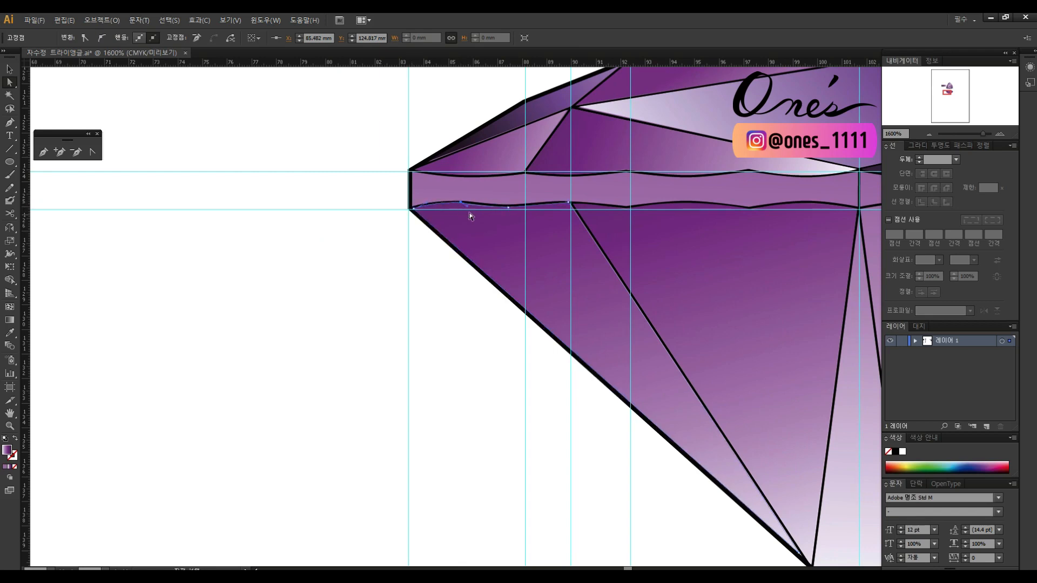
- Fill the outer left pavilion facet with a gradient from dark violet at the girdle to lavender at its lower tip
{"action": "key", "text": "ctrl+minus"}
{"action": "key", "text": "ctrl+minus"}
{"action": "key", "text": "i"}
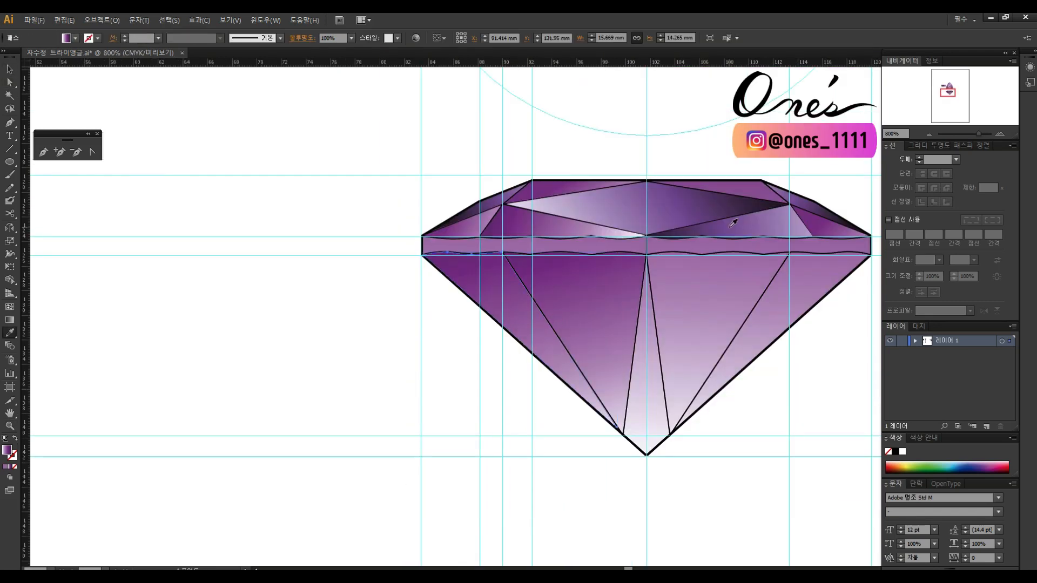
{"action": "left_click", "coordinate": [489, 203]}
{"action": "key", "text": "v"}
{"action": "left_click", "coordinate": [353, 283]}
{"action": "left_click_drag", "start_coordinate": [795, 336], "coordinate": [646, 349]}
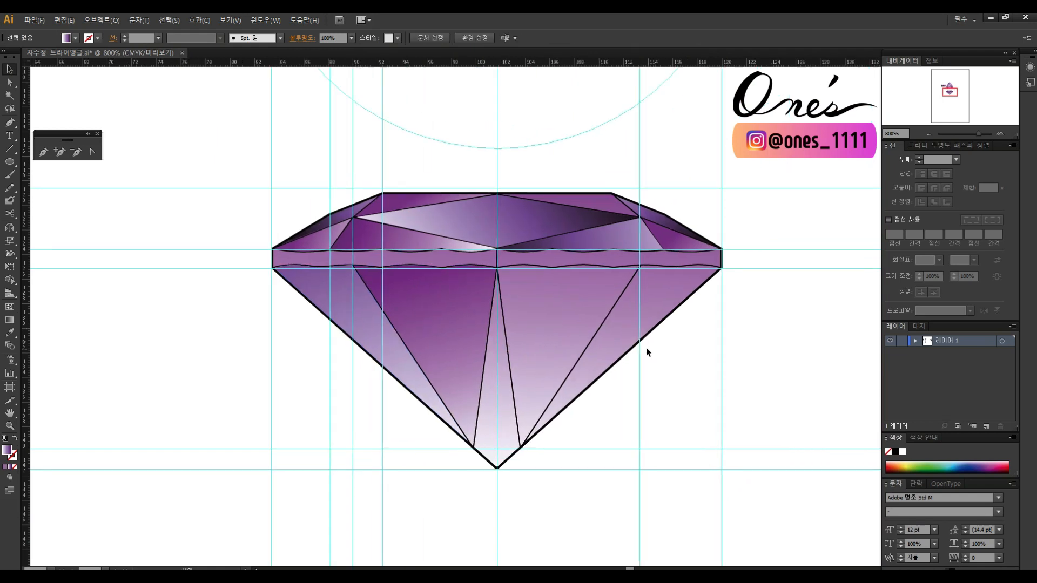
{"action": "left_click", "coordinate": [381, 342]}
{"action": "key", "text": "g"}
{"action": "left_click_drag", "start_coordinate": [301, 101], "coordinate": [219, 136]}
{"action": "mouse_move", "coordinate": [326, 293]}
{"action": "left_mouse_down"}
{"action": "mouse_move", "coordinate": [373, 351]}
{"action": "mouse_move", "coordinate": [351, 327]}
{"action": "left_mouse_up"}
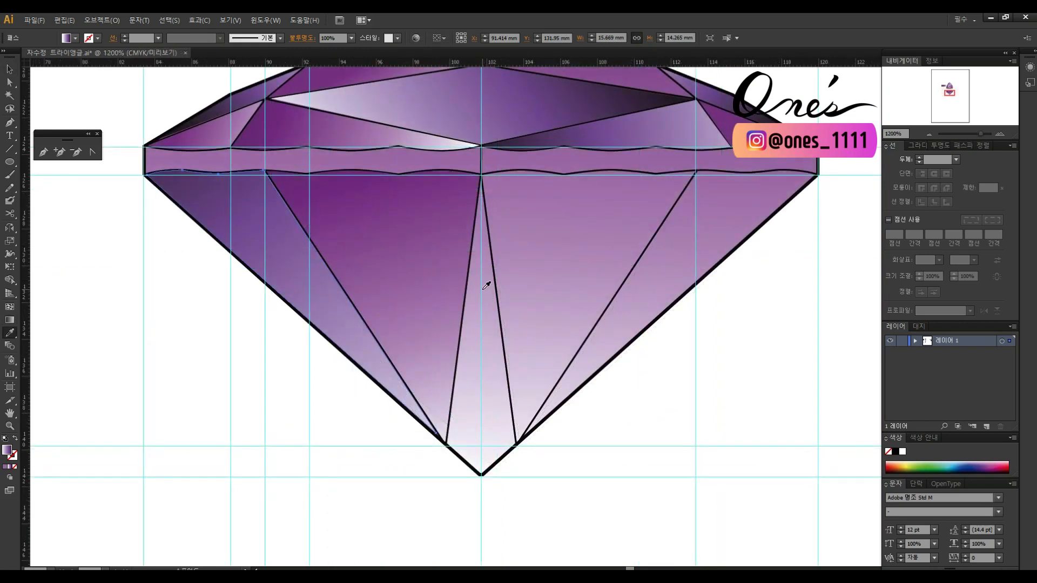
- Place a mirrored copy of the violet outer left pavilion facet on the pavilion's right side
{"action": "key", "text": "r"}
{"action": "left_click", "coordinate": [482, 293]}
{"action": "left_click_drag", "start_coordinate": [316, 290], "coordinate": [588, 289]}
{"action": "key", "text": "v"}
{"action": "left_click", "coordinate": [590, 438]}
- Align the mirrored outer pavilion facet's inner edge with the facet line on the right side
{"action": "key", "text": "a"}
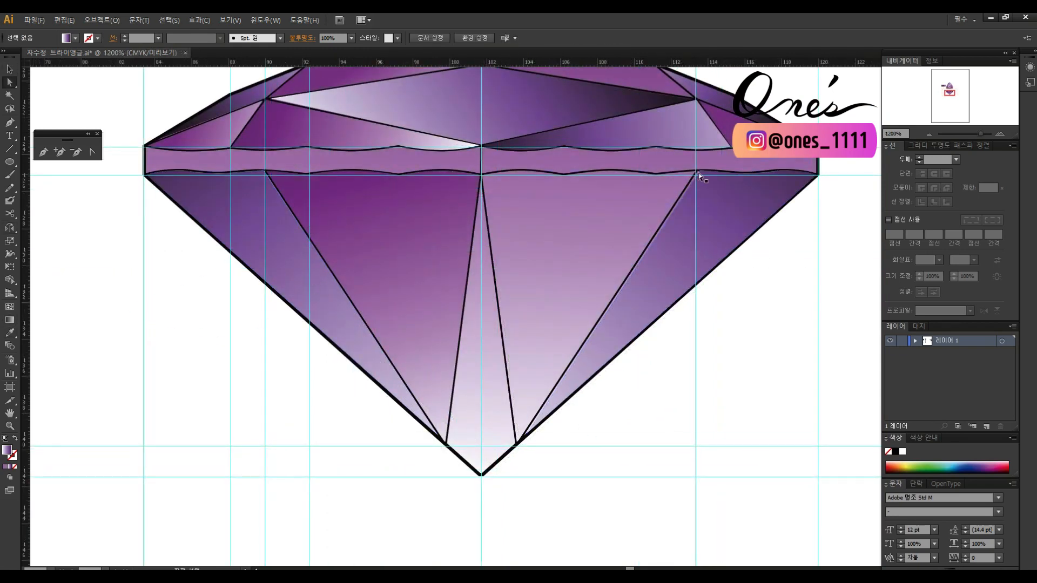
{"action": "left_click", "coordinate": [698, 173]}
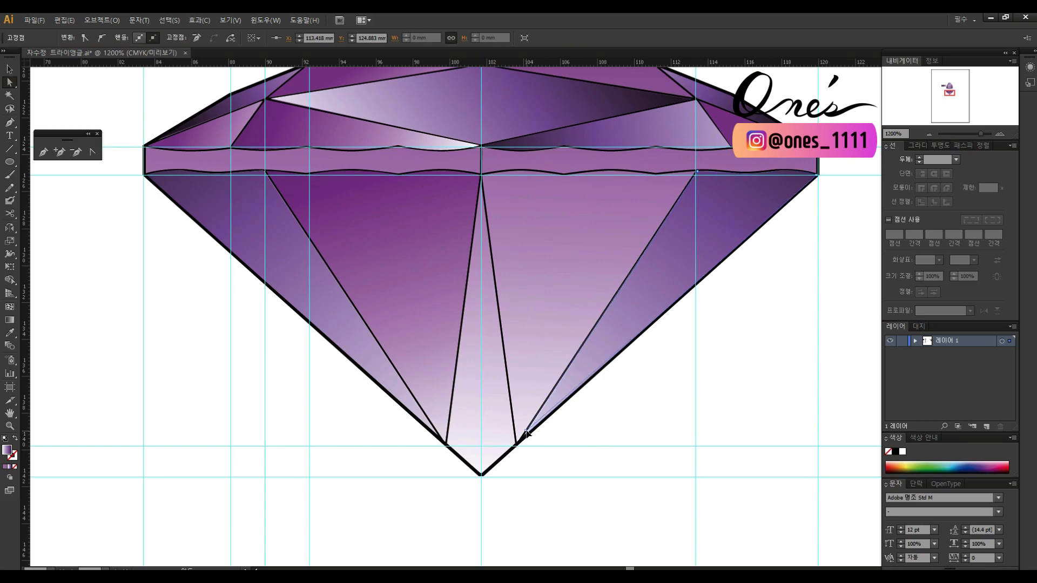
{"action": "key", "text": "v"}
{"action": "left_click", "coordinate": [583, 427]}
- Place a mirrored copy of the large left pavilion facet right of the centre line, nudged slightly left
{"action": "left_click", "coordinate": [640, 267]}
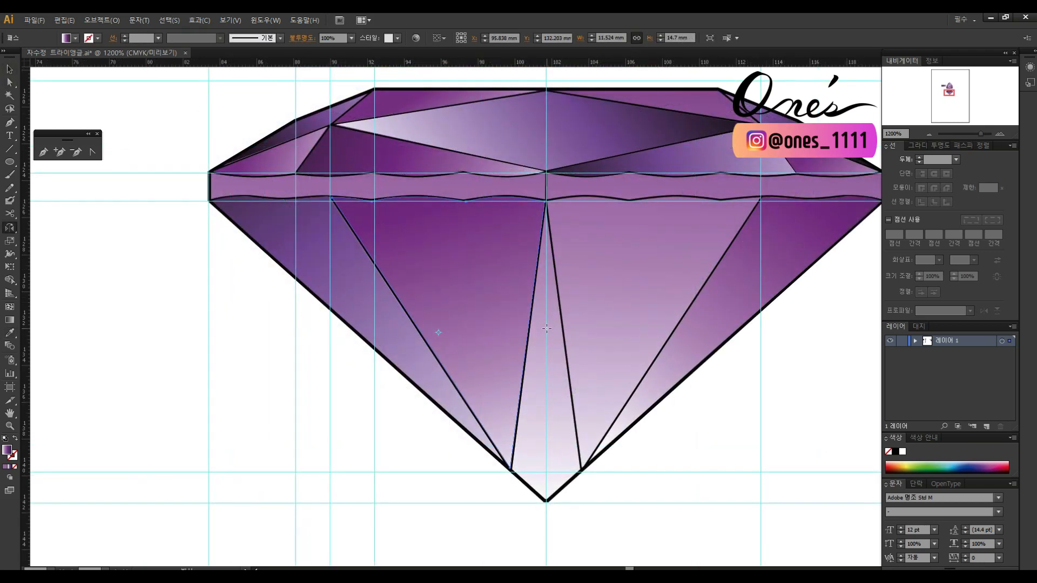
{"action": "left_click", "coordinate": [546, 328]}
{"action": "left_click_drag", "start_coordinate": [465, 311], "coordinate": [625, 300]}
{"action": "key", "text": "v"}
{"action": "key", "text": "Left"}
{"action": "key", "text": "Left"}
{"action": "key", "text": "ctrl+shift+a"}
- Fill the large right pavilion facet with the outer left facet's violet gradient, angled from the lower tip towards the upper right
{"action": "left_click", "coordinate": [644, 280]}
{"action": "key", "text": "i"}
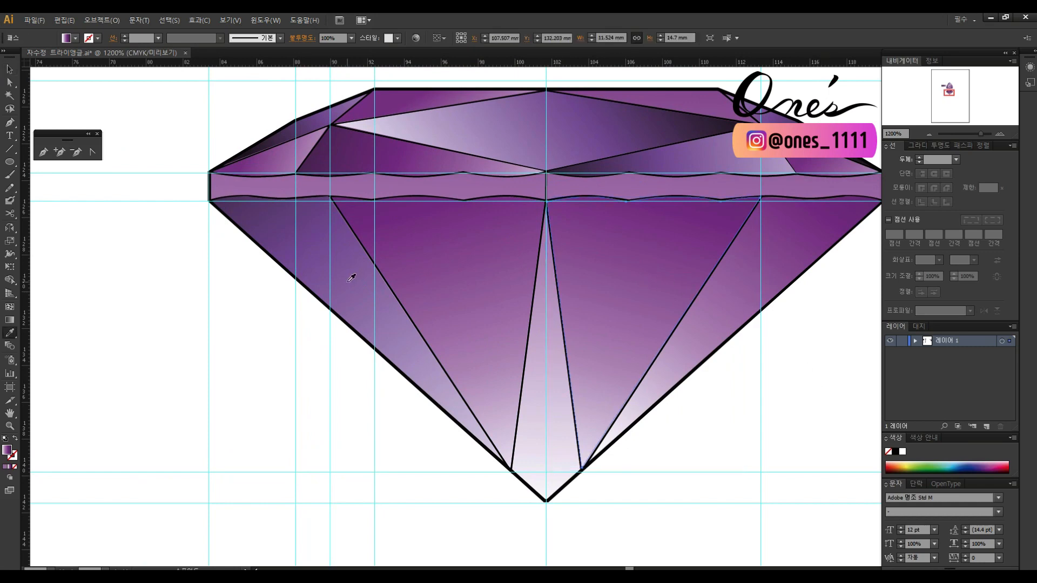
{"action": "left_click", "coordinate": [352, 276]}
{"action": "left_click", "coordinate": [752, 400], "text": "ctrl"}
{"action": "key", "text": "z"}
{"action": "left_click", "coordinate": [506, 300], "text": "alt"}
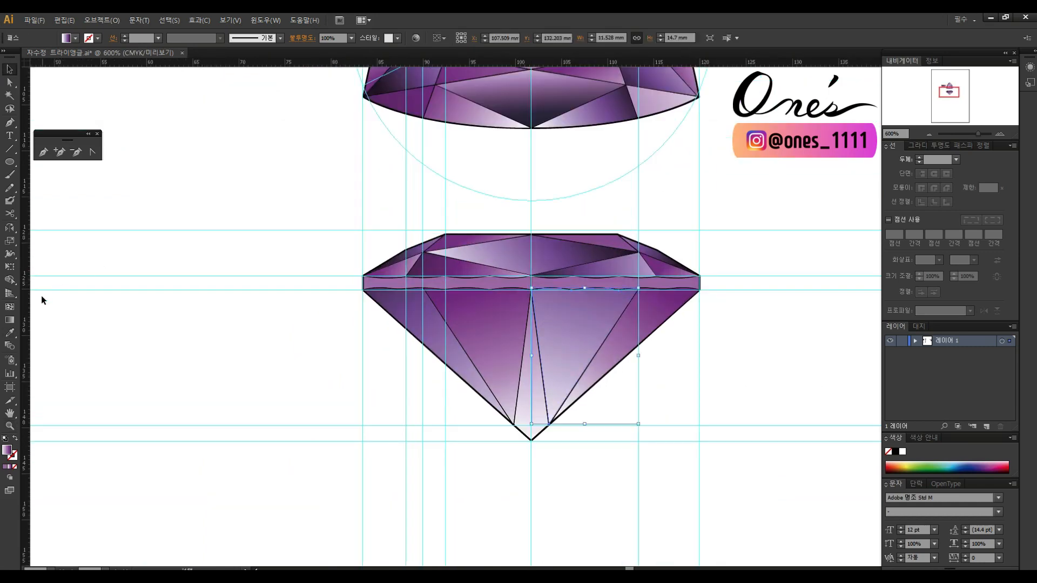
{"action": "left_click_drag", "start_coordinate": [541, 438], "coordinate": [618, 177]}
{"action": "left_click_drag", "start_coordinate": [530, 486], "coordinate": [605, 219]}
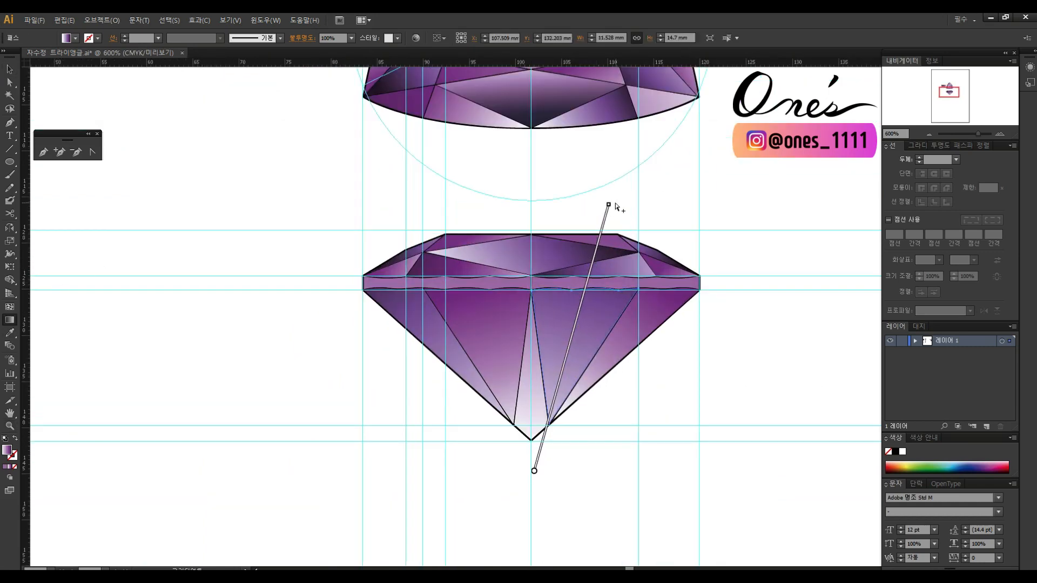
{"action": "left_click_drag", "start_coordinate": [473, 439], "coordinate": [647, 224]}
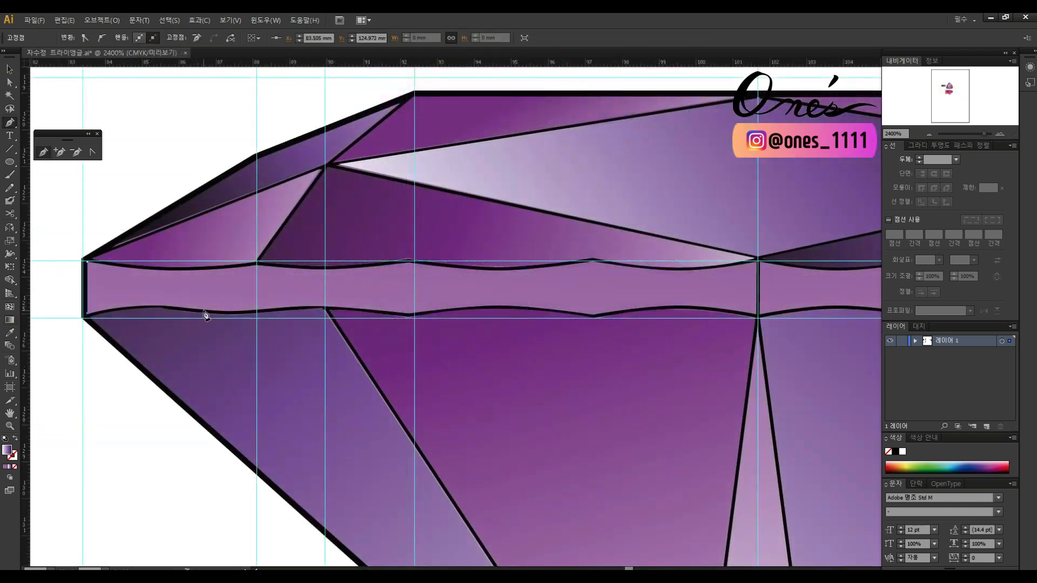
- Trace the lower wavy edge of the left girdle section with the Pen tool, continuing up the centre line to the girdle's upper edge
{"action": "left_click_drag", "start_coordinate": [189, 308], "coordinate": [239, 317]}
{"action": "left_click", "coordinate": [273, 311]}
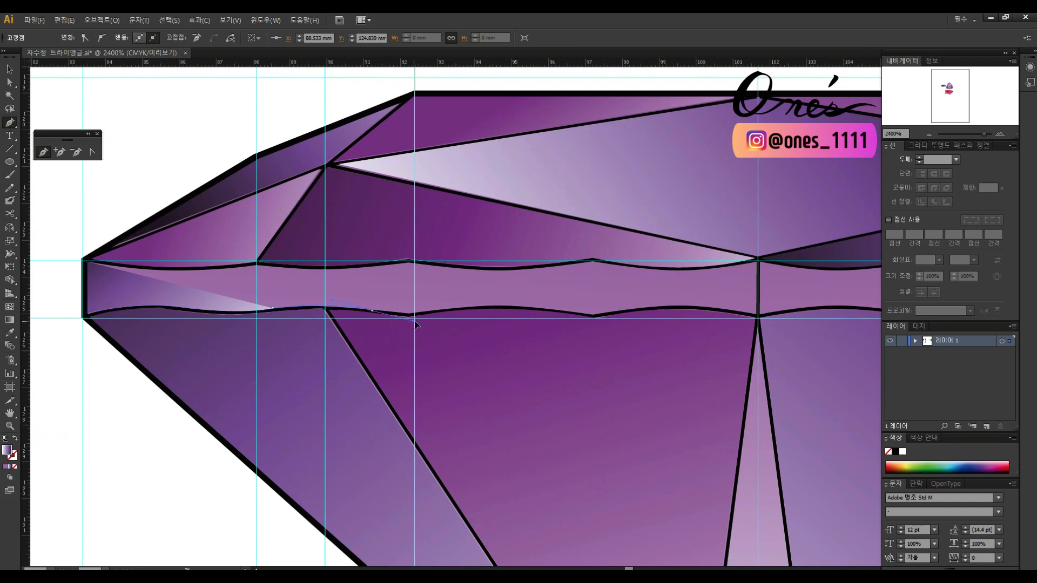
{"action": "left_click_drag", "start_coordinate": [415, 324], "coordinate": [416, 319]}
{"action": "left_click", "coordinate": [452, 310]}
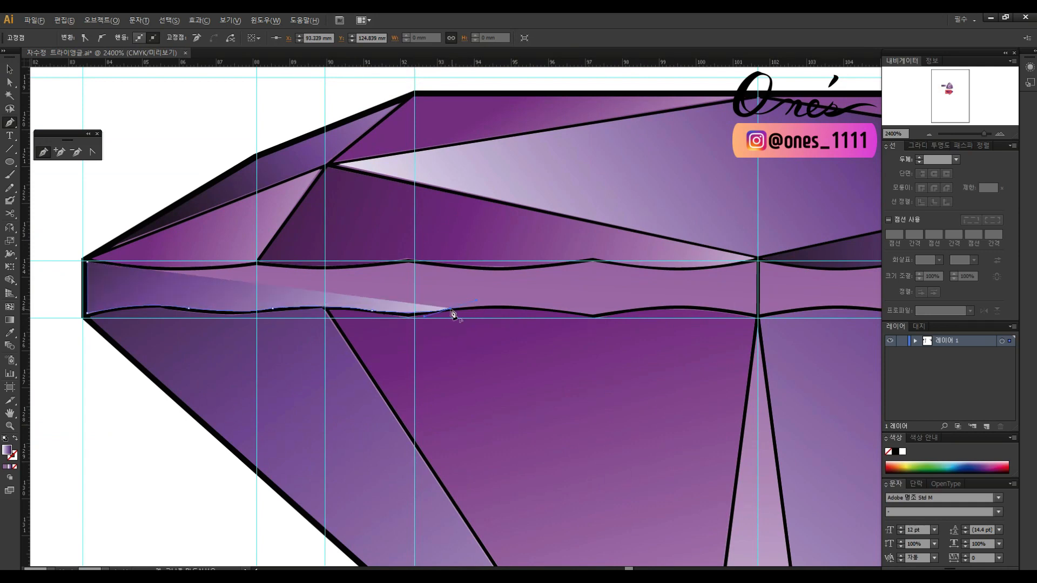
{"action": "left_click_drag", "start_coordinate": [538, 308], "coordinate": [540, 309]}
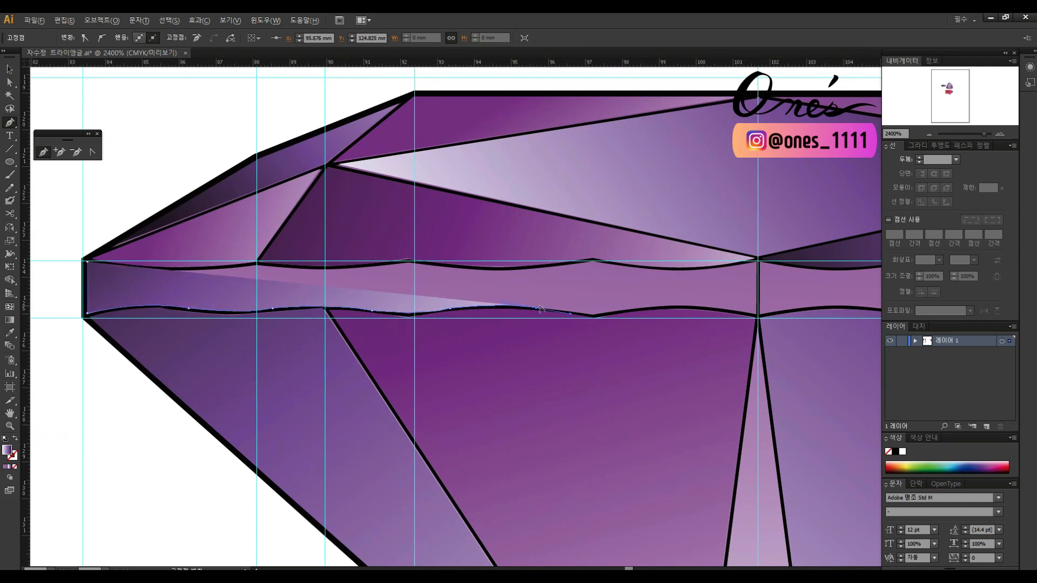
{"action": "left_click", "coordinate": [593, 317]}
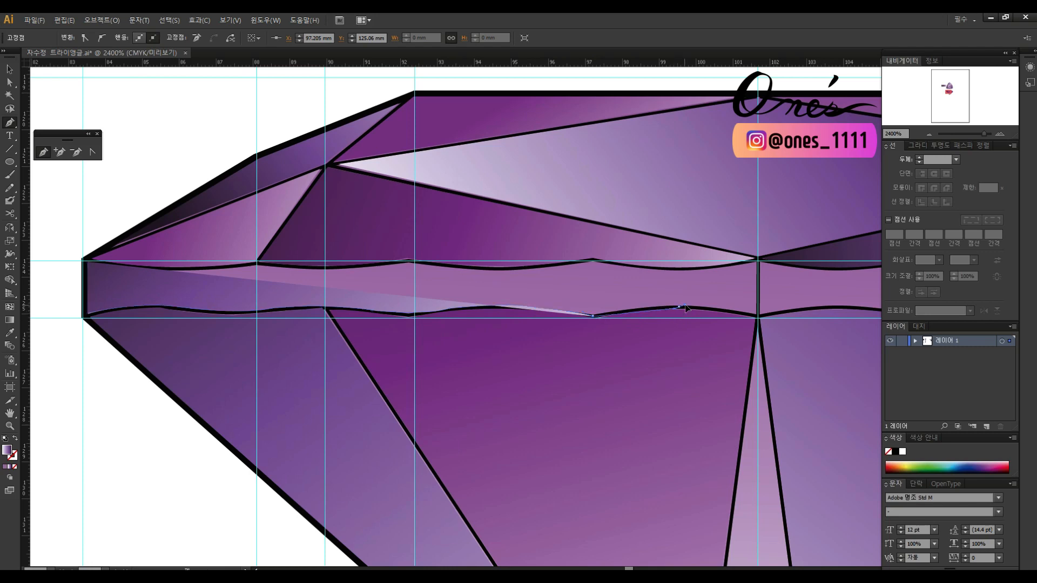
{"action": "left_click_drag", "start_coordinate": [680, 308], "coordinate": [706, 309]}
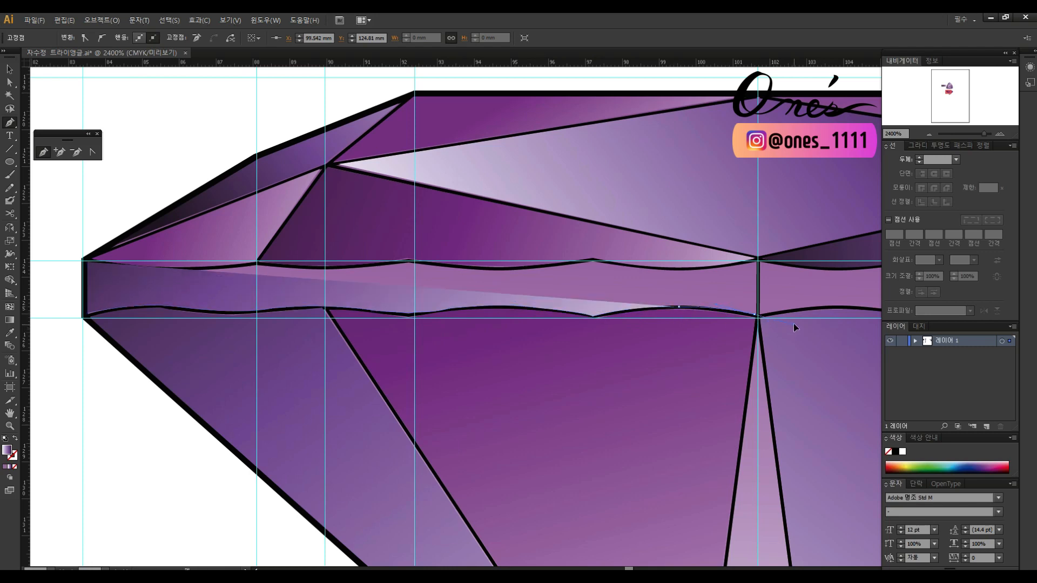
{"action": "left_click", "coordinate": [756, 315]}
{"action": "left_click", "coordinate": [757, 262]}
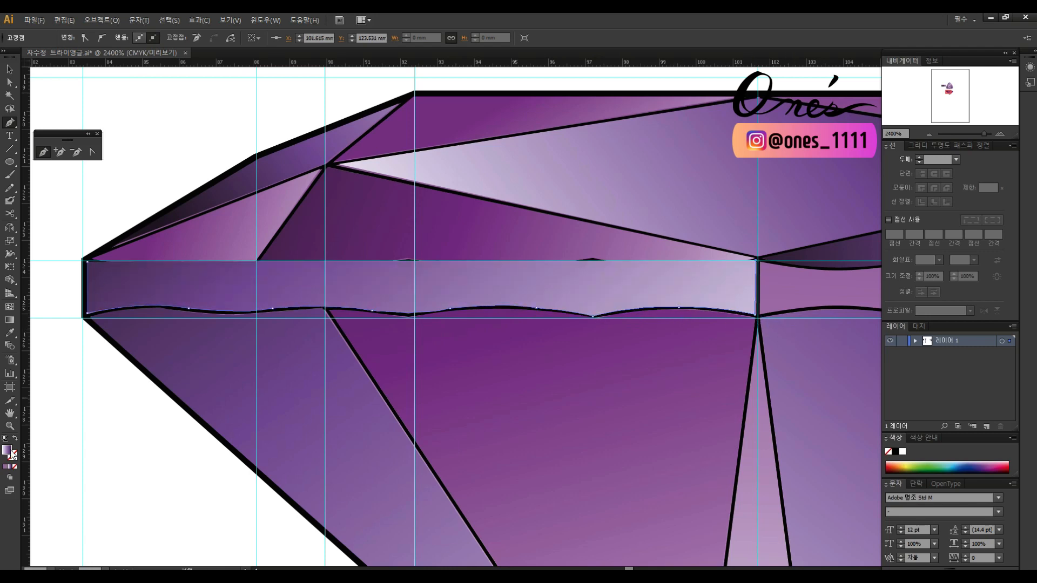
- Trace the girdle's upper wavy edge from the centre line back to the left end, completing the left girdle section's shape
{"action": "left_click_drag", "start_coordinate": [592, 260], "coordinate": [504, 226]}
{"action": "left_click", "coordinate": [593, 261]}
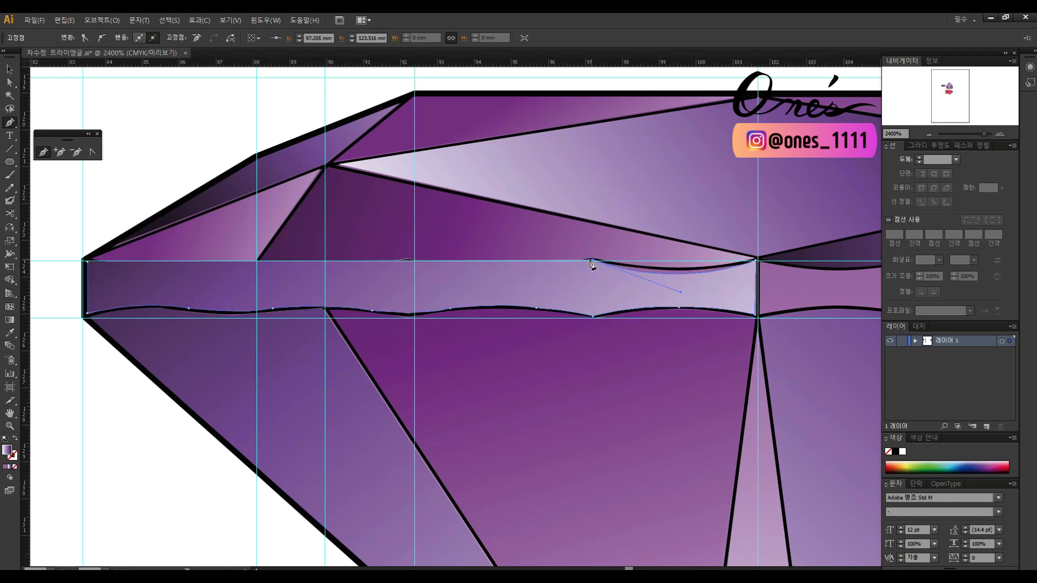
{"action": "left_click_drag", "start_coordinate": [500, 263], "coordinate": [473, 240]}
{"action": "left_click_drag", "start_coordinate": [409, 262], "coordinate": [381, 238]}
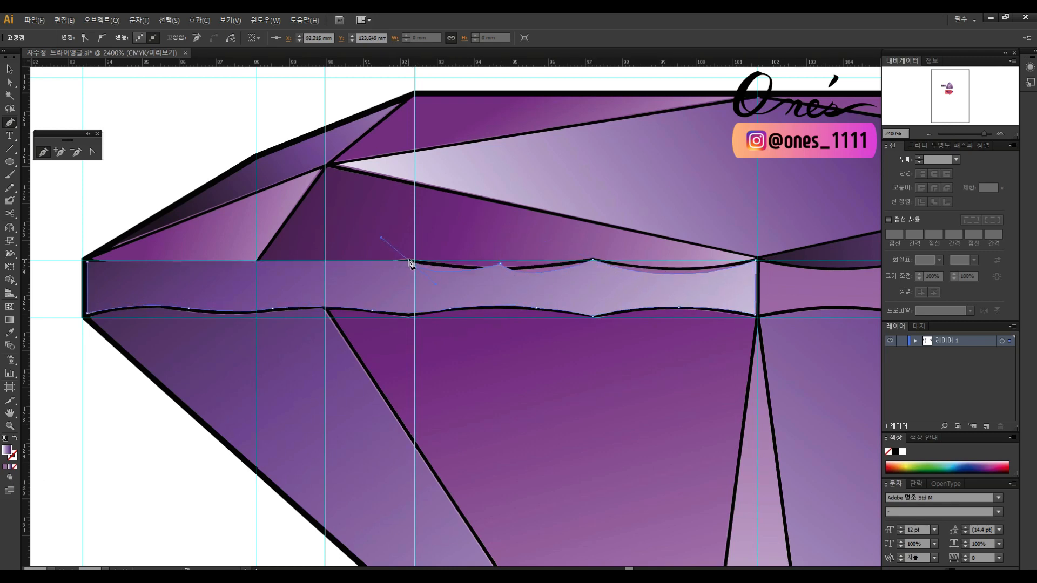
{"action": "left_click_drag", "start_coordinate": [304, 266], "coordinate": [288, 247]}
{"action": "left_click_drag", "start_coordinate": [151, 269], "coordinate": [407, 264]}
- Adjust the anchor points and curve handles of the left girdle section to follow the wavy girdle outline
{"action": "key", "text": "a"}
{"action": "left_click", "coordinate": [454, 299], "text": "ctrl"}
{"action": "left_click_drag", "start_coordinate": [487, 313], "coordinate": [475, 311]}
{"action": "left_click_drag", "start_coordinate": [690, 307], "coordinate": [628, 306]}
{"action": "left_click_drag", "start_coordinate": [506, 341], "coordinate": [552, 319]}
{"action": "left_click_drag", "start_coordinate": [750, 319], "coordinate": [528, 332]}
{"action": "left_click", "coordinate": [610, 314]}
{"action": "left_click_drag", "start_coordinate": [610, 314], "coordinate": [610, 316]}
- Delete the extra anchor point from the left girdle section's upper edge and reshape the curves there to match the wavy outline
{"action": "left_click_drag", "start_coordinate": [427, 344], "coordinate": [516, 336]}
{"action": "left_click_drag", "start_coordinate": [724, 323], "coordinate": [596, 348]}
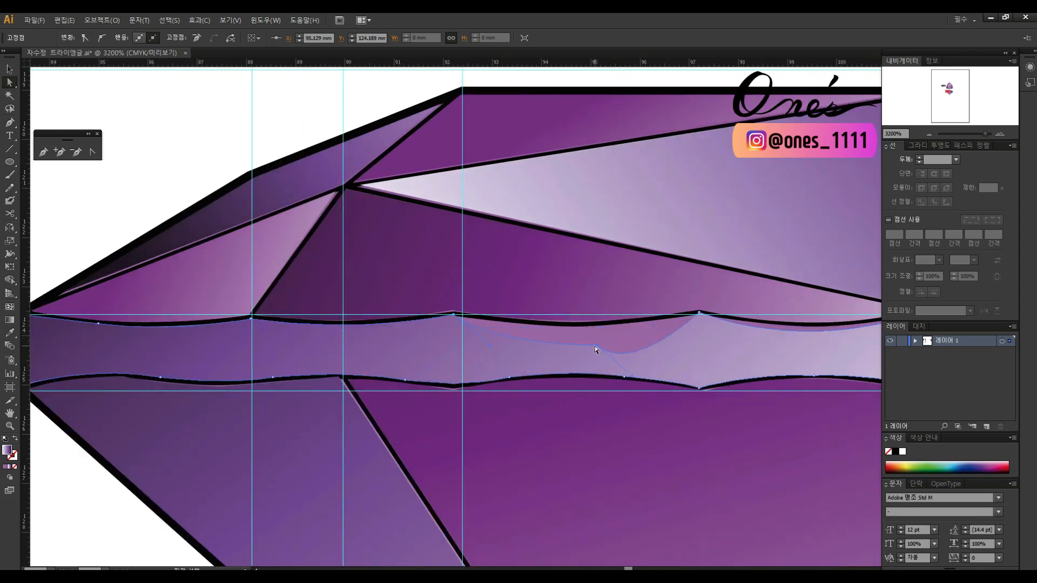
{"action": "key", "text": "minus"}
{"action": "left_click", "coordinate": [596, 346]}
{"action": "key", "text": "a"}
{"action": "left_click_drag", "start_coordinate": [490, 345], "coordinate": [579, 342]}
{"action": "left_click_drag", "start_coordinate": [727, 312], "coordinate": [427, 312]}
{"action": "left_click", "coordinate": [553, 330]}
{"action": "left_click_drag", "start_coordinate": [517, 355], "coordinate": [525, 349]}
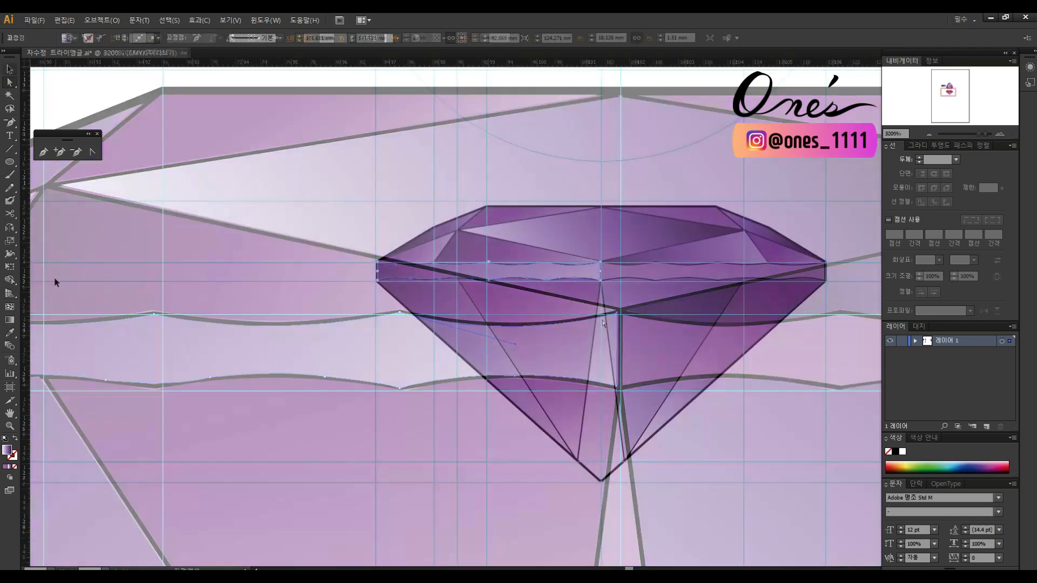
- Redirect the left girdle section's gradient diagonally, running from below the girdle up towards the right
{"action": "left_click", "coordinate": [10, 320]}
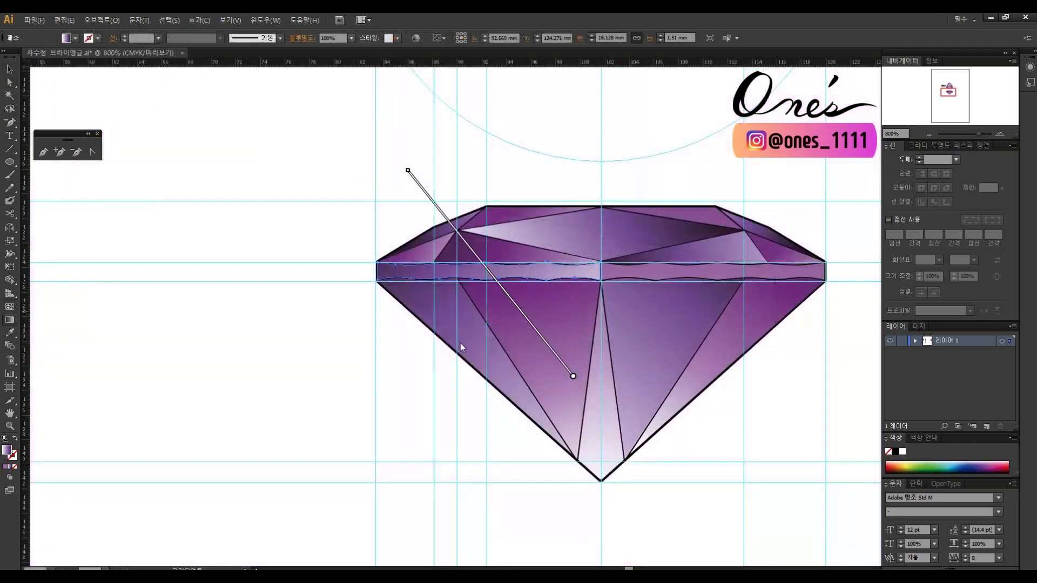
{"action": "left_click_drag", "start_coordinate": [404, 166], "coordinate": [308, 377]}
{"action": "mouse_move", "coordinate": [432, 377]}
{"action": "left_mouse_down"}
{"action": "mouse_move", "coordinate": [432, 271]}
{"action": "mouse_move", "coordinate": [486, 271]}
{"action": "left_mouse_up"}
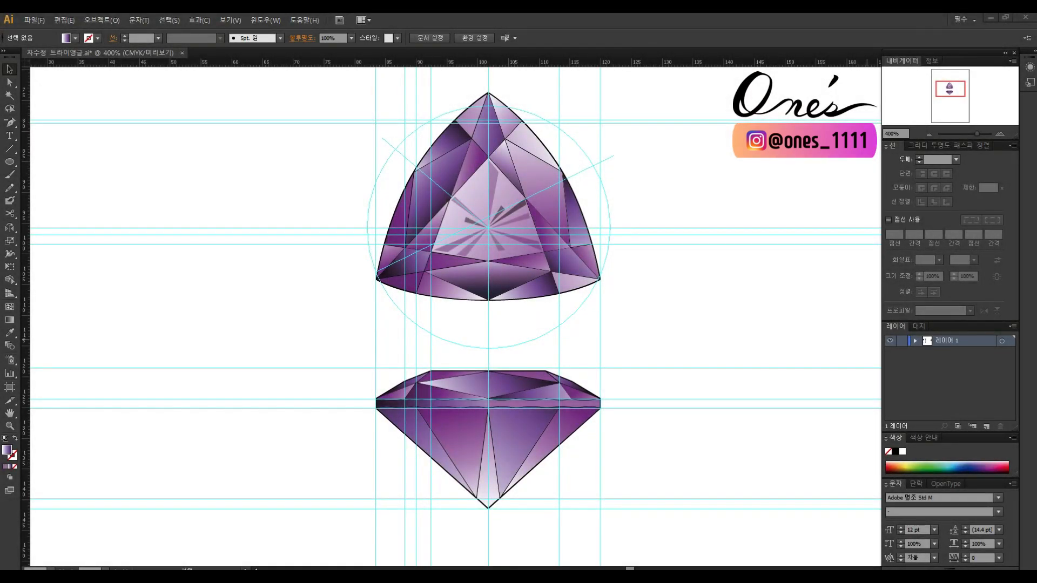
- Hide the guides and move the whole side view straight up, closer to the top view of the gem
{"action": "right_click", "coordinate": [644, 277]}
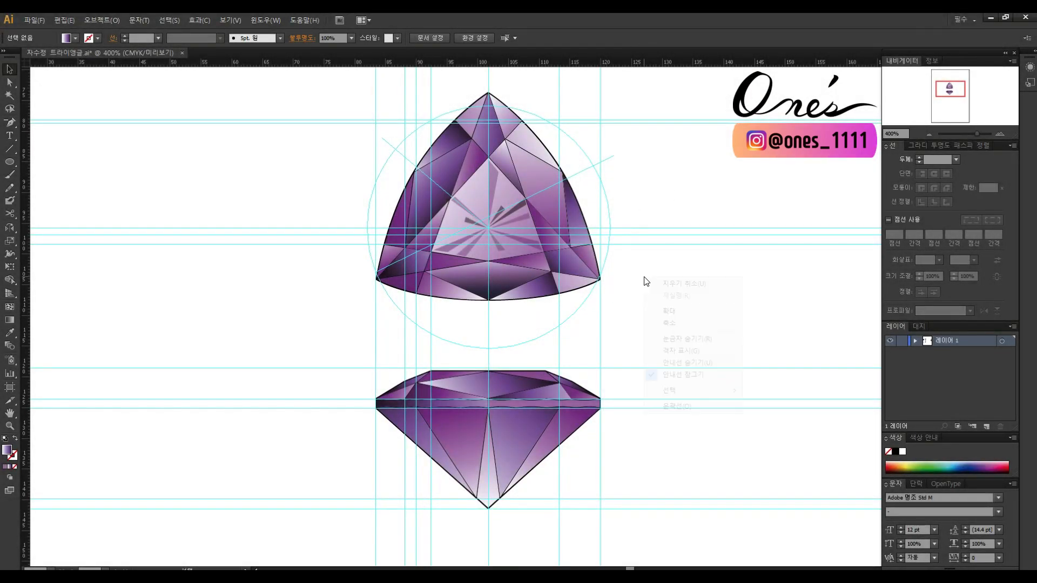
{"action": "left_click", "coordinate": [701, 360]}
{"action": "left_click_drag", "start_coordinate": [709, 332], "coordinate": [702, 342]}
{"action": "left_click_drag", "start_coordinate": [330, 352], "coordinate": [666, 544]}
{"action": "left_click_drag", "start_coordinate": [515, 396], "coordinate": [516, 350]}
{"action": "left_click", "coordinate": [672, 328]}
- Examine the finished top and side views of the gem together at a closer zoom
{"action": "key", "text": "z"}
{"action": "left_click", "coordinate": [558, 328]}
{"action": "left_click_drag", "start_coordinate": [502, 304], "coordinate": [687, 357]}
{"action": "left_click", "coordinate": [607, 338], "text": "alt"}
{"action": "mouse_move", "coordinate": [607, 337]}
{"action": "left_mouse_down"}
{"action": "mouse_move", "coordinate": [632, 329]}
{"action": "mouse_move", "coordinate": [697, 350]}
{"action": "left_mouse_up"}
{"action": "mouse_move", "coordinate": [313, 93]}
{"action": "left_mouse_down"}
{"action": "mouse_move", "coordinate": [459, 347]}
{"action": "mouse_move", "coordinate": [688, 521]}
{"action": "mouse_move", "coordinate": [680, 526]}
{"action": "left_mouse_up"}
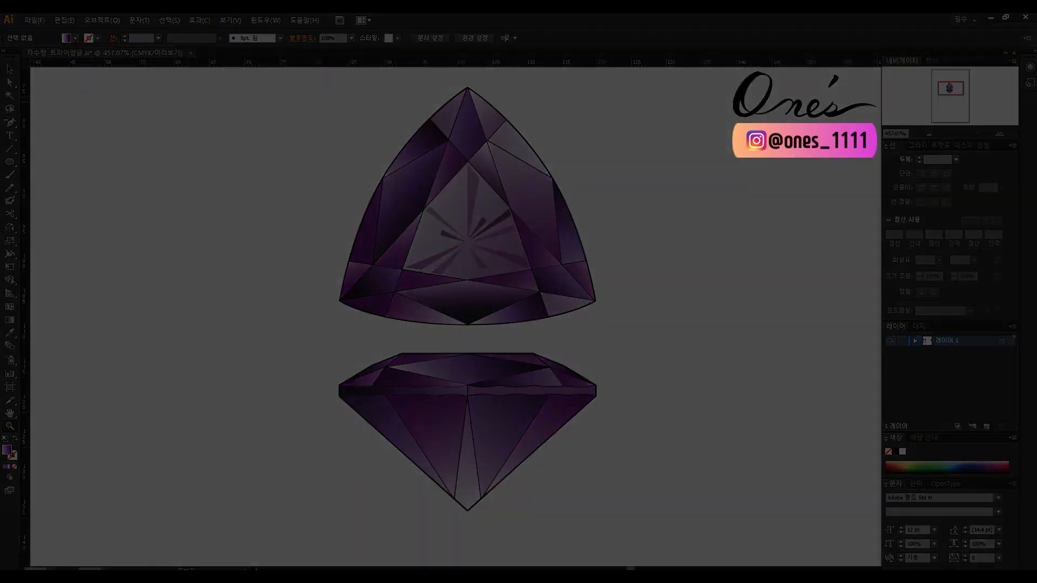